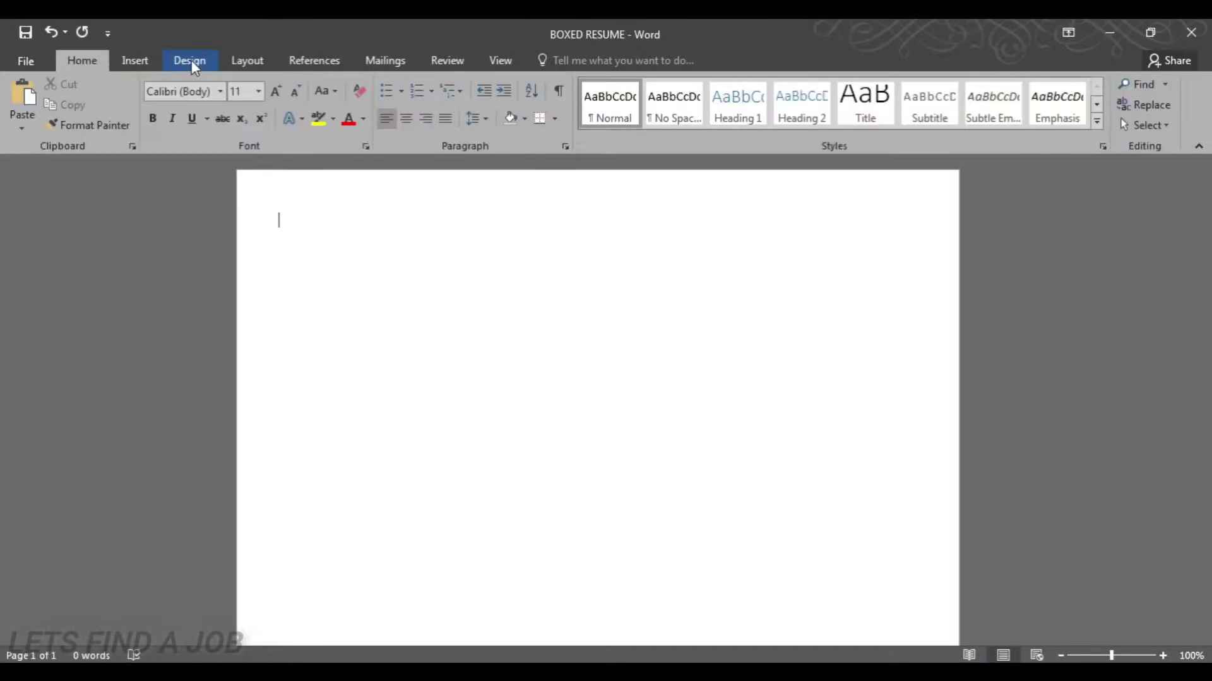
- Set the page background colour to cream
click(191, 61)
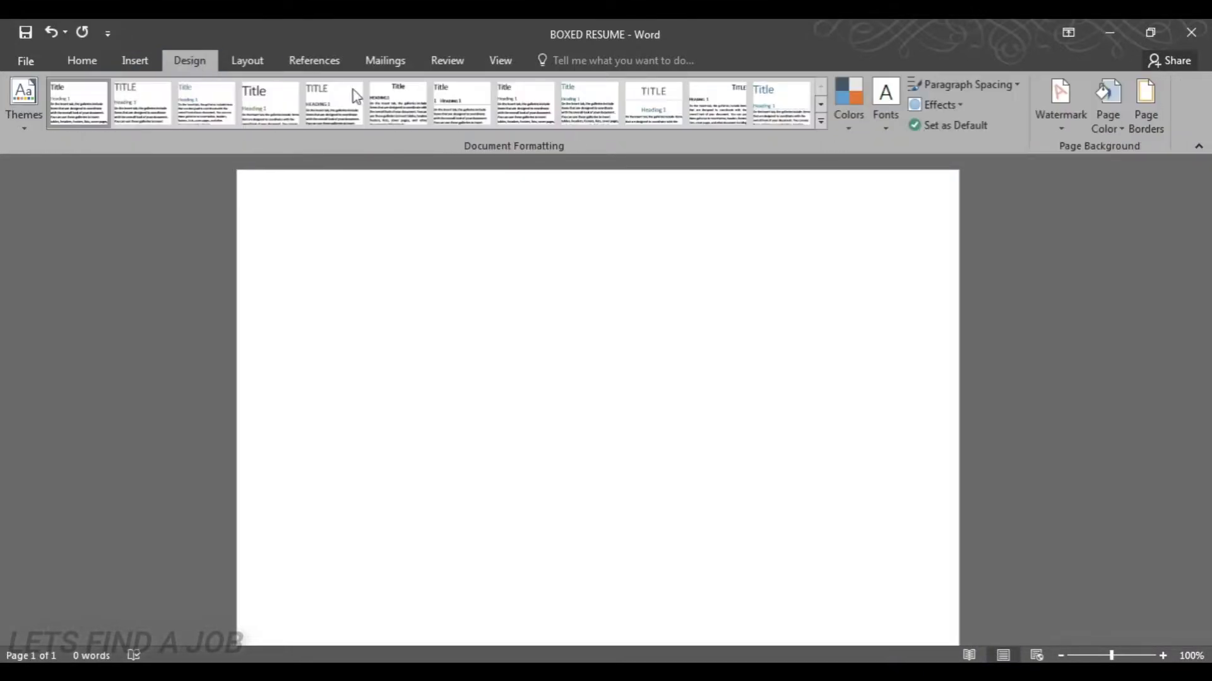
click(1117, 123)
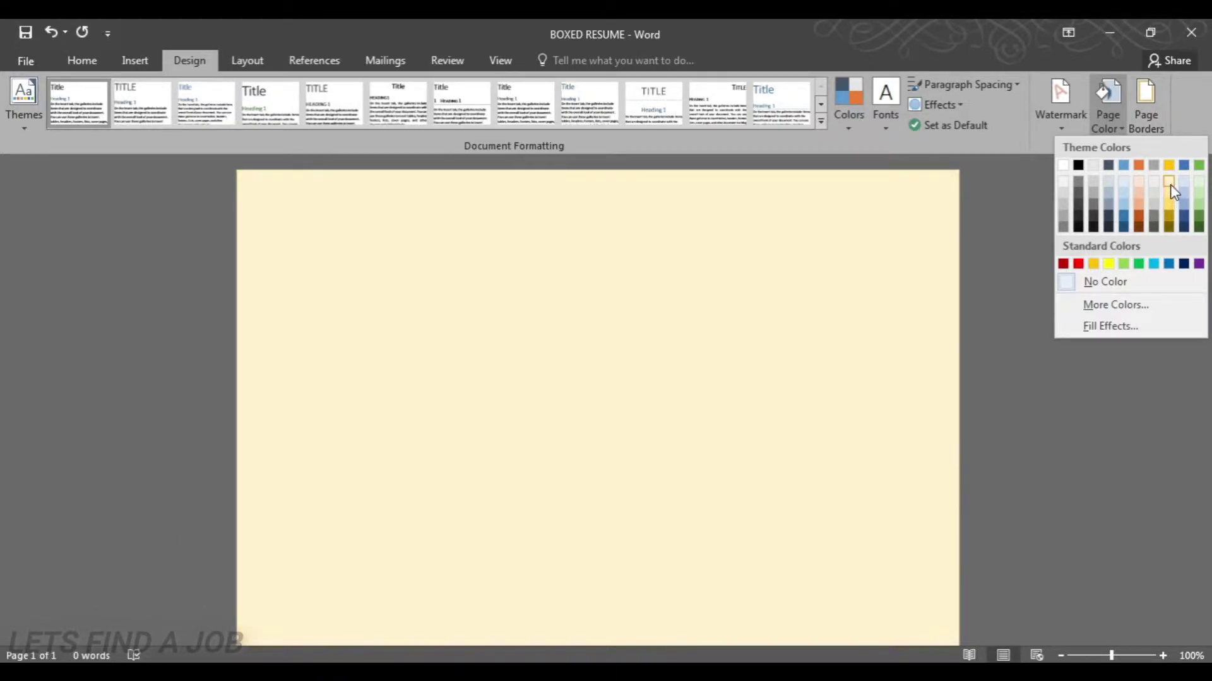
click(1170, 185)
ctrl+scroll(654, 308, down, 4)
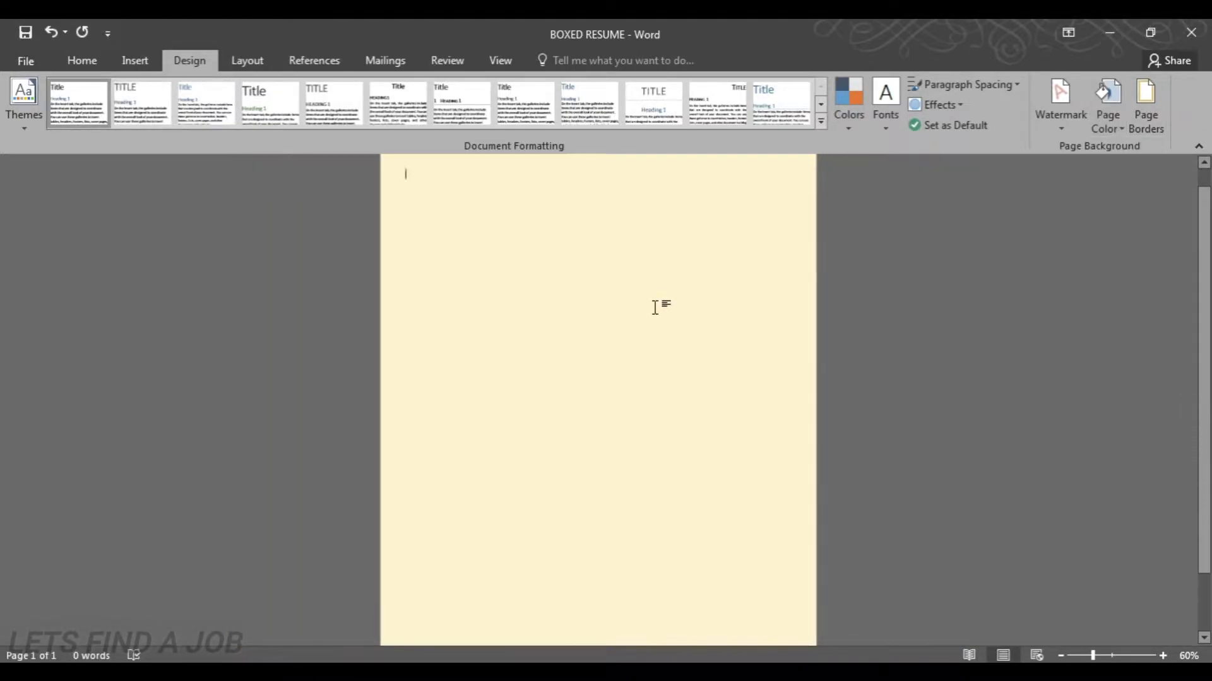
scroll(654, 307, up, 1)
- Paste the banner picture and purple box, and move the box up over the picture
key(ctrl+v)
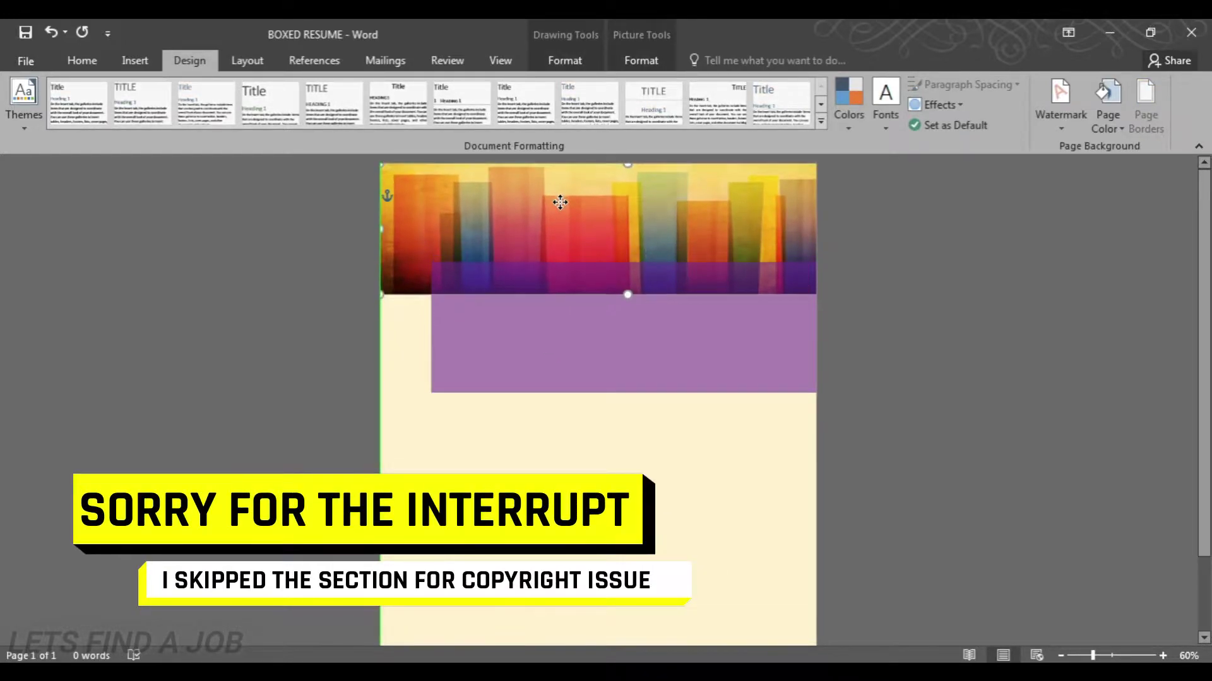
click(617, 346)
drag(617, 345, 569, 244)
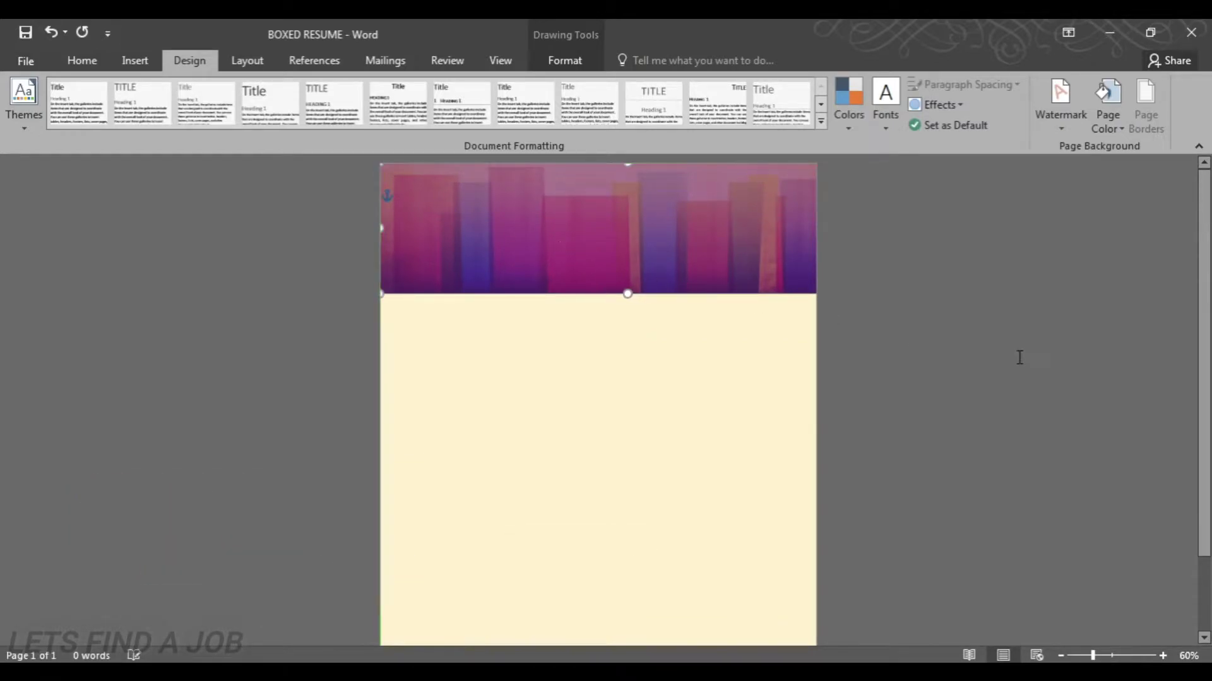
click(906, 335)
scroll(906, 335, up, 3)
scroll(903, 335, up, 2)
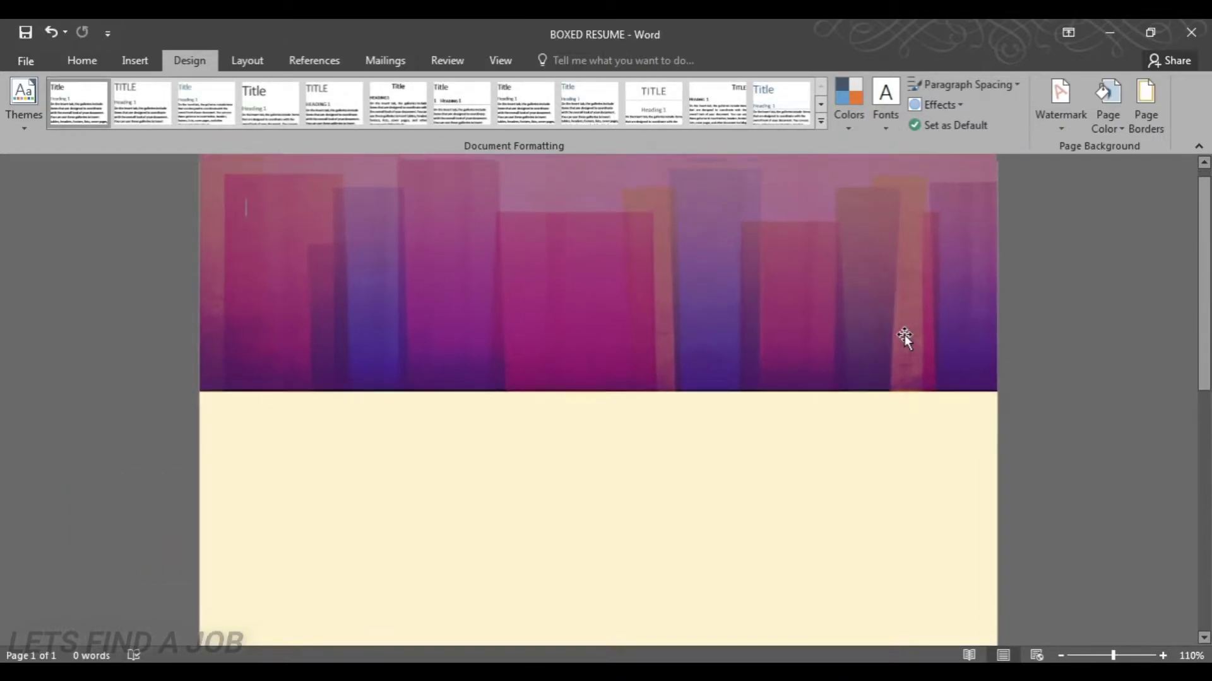
click(79, 61)
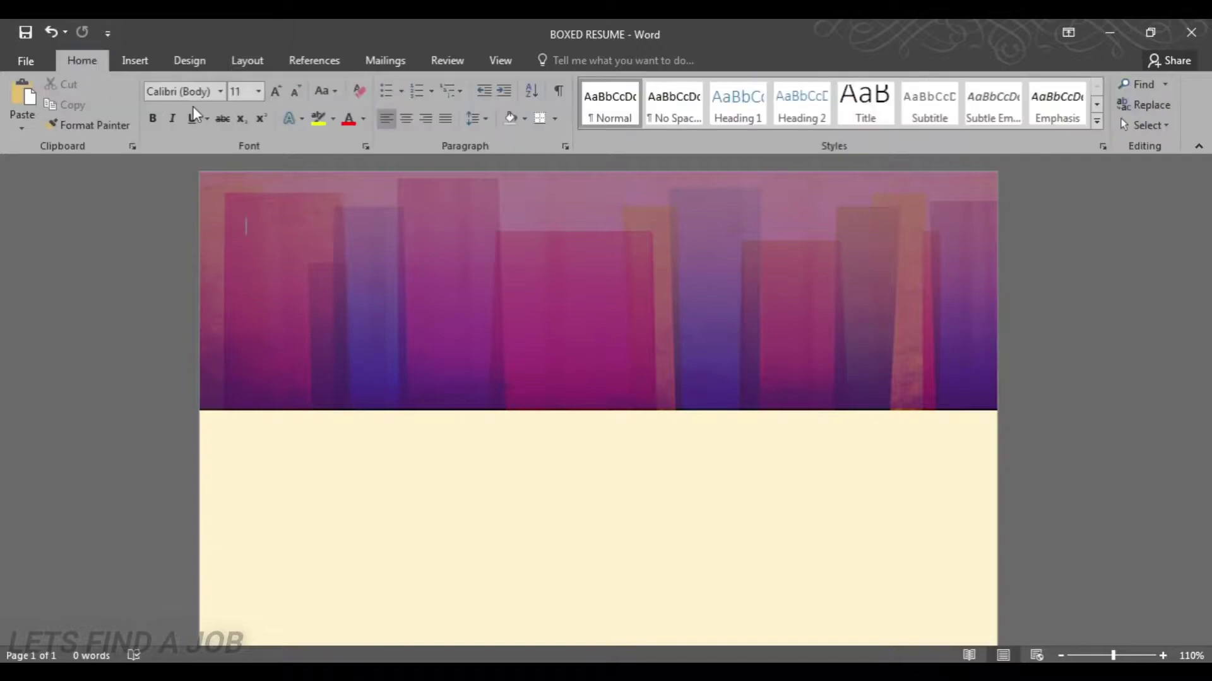
- Draw a text box across the top banner
click(135, 61)
click(244, 107)
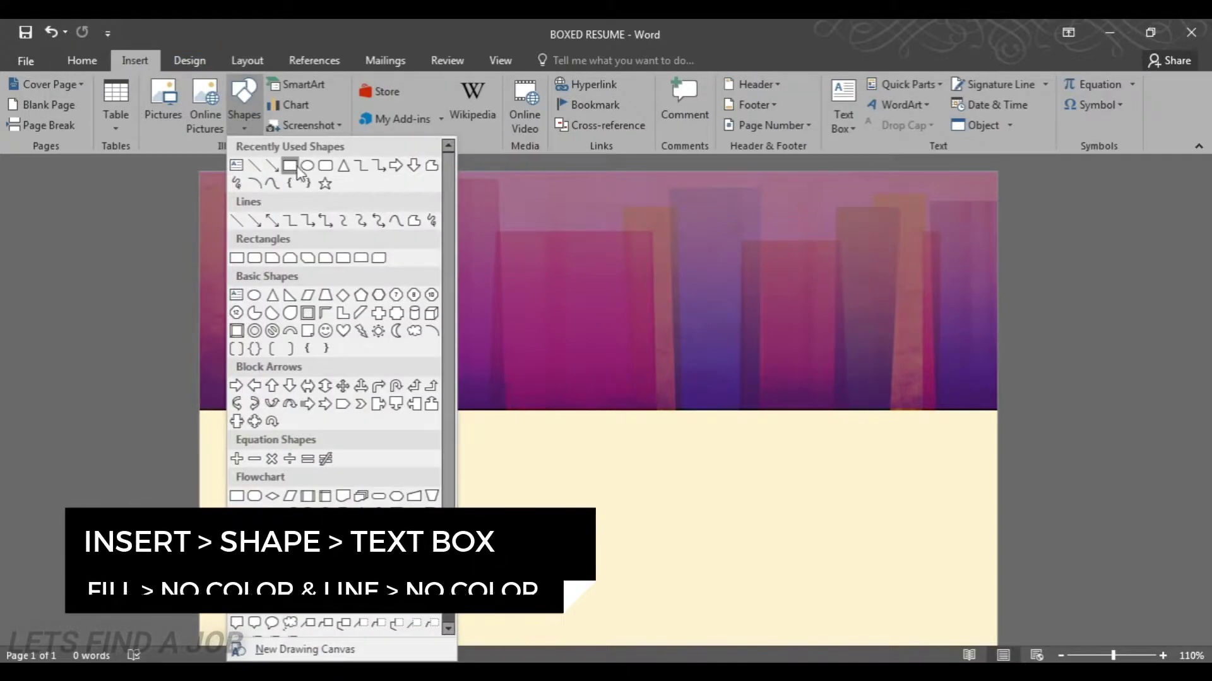
click(236, 166)
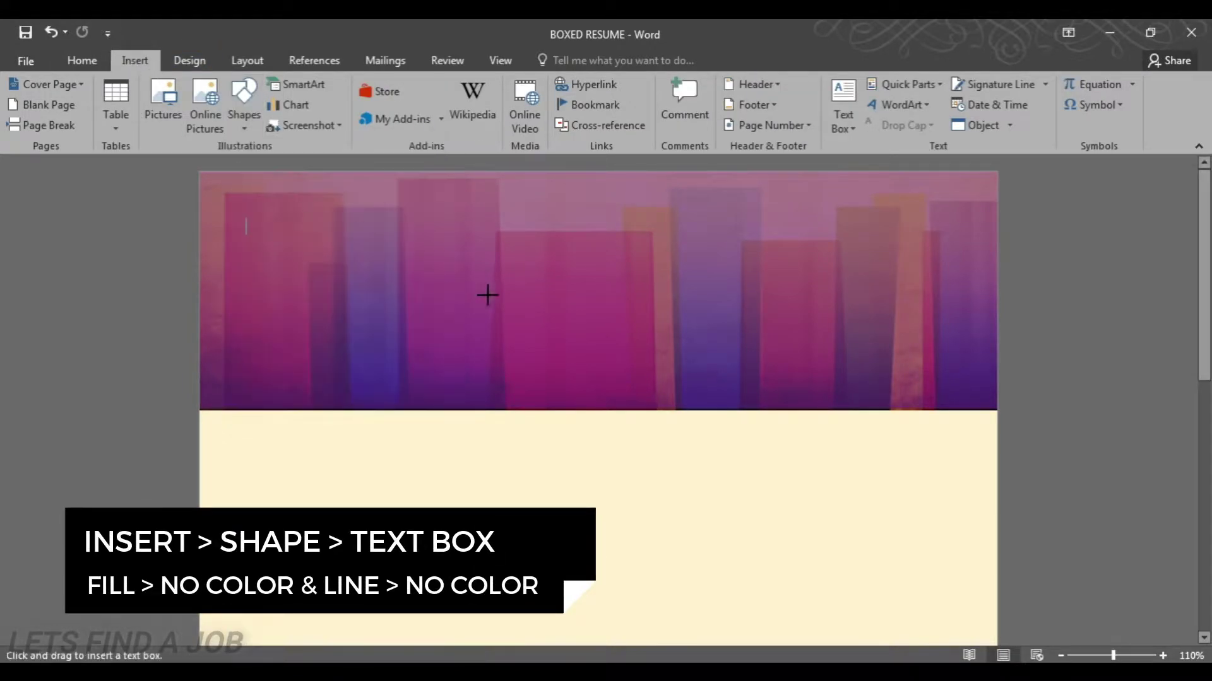
drag(397, 222, 894, 377)
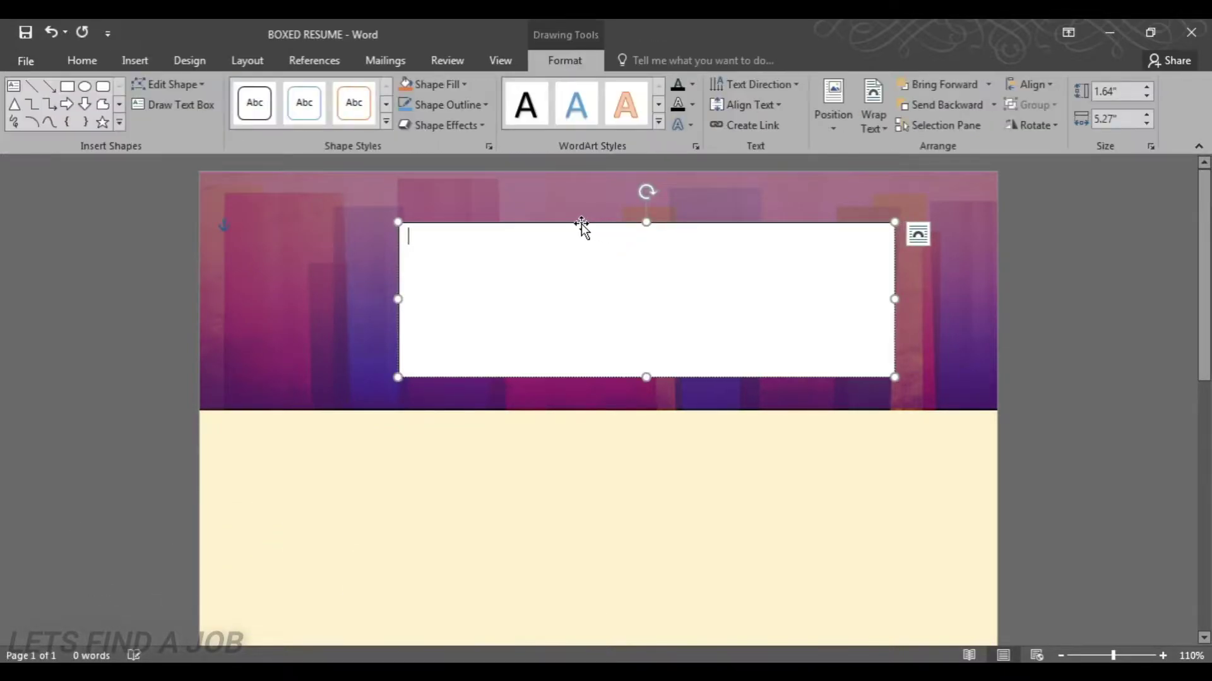
drag(581, 225, 533, 225)
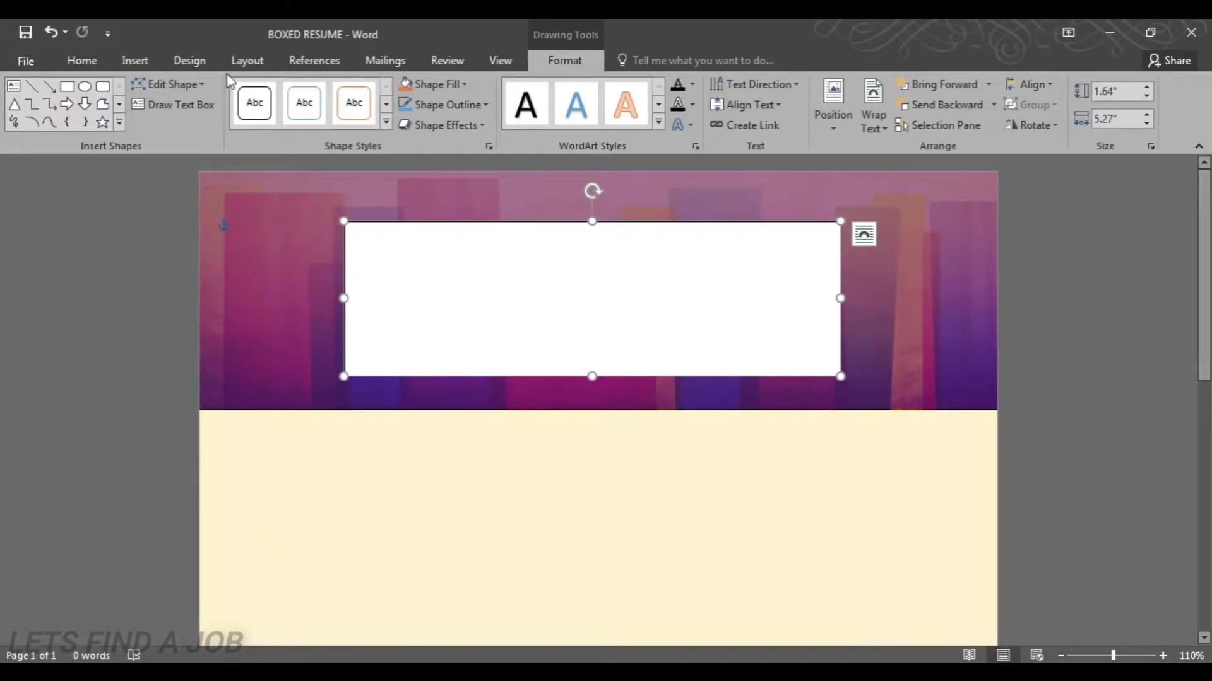
click(100, 57)
click(139, 62)
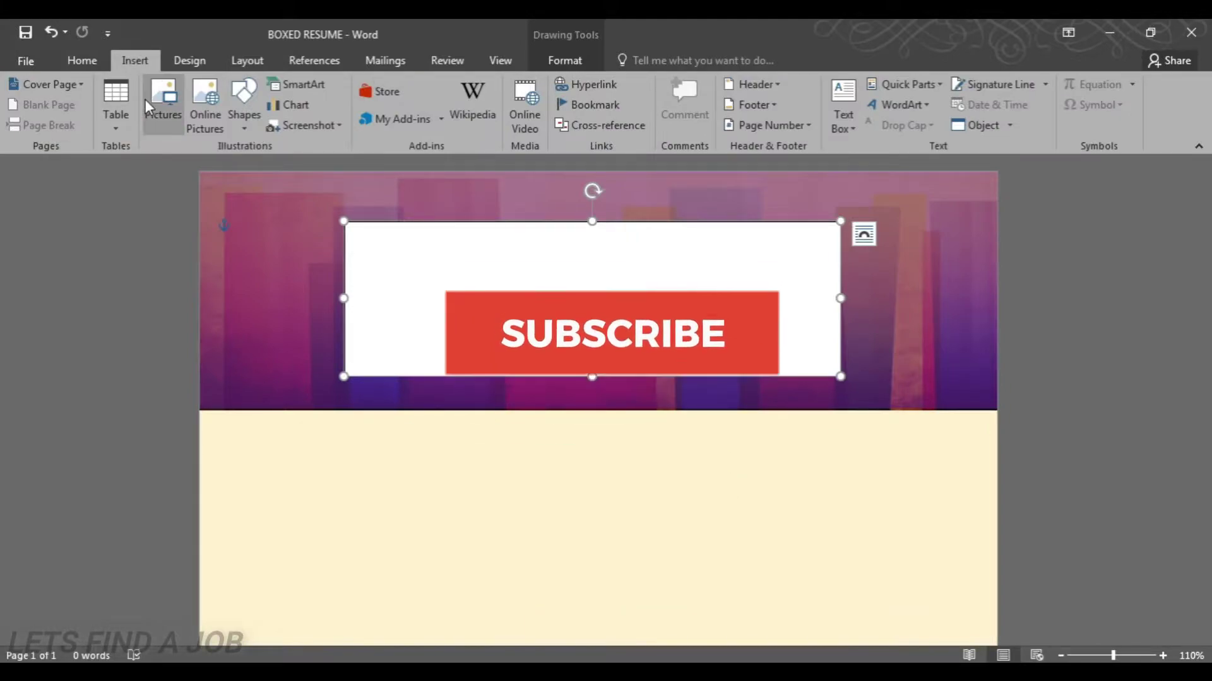
click(236, 130)
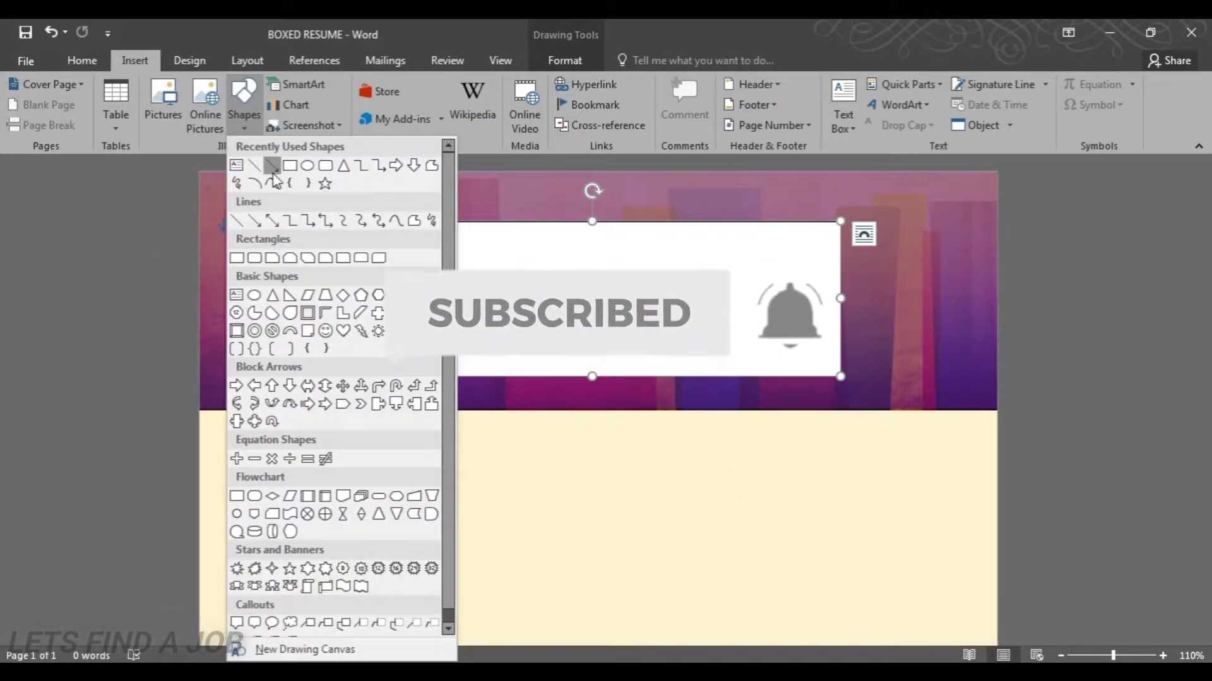
click(82, 60)
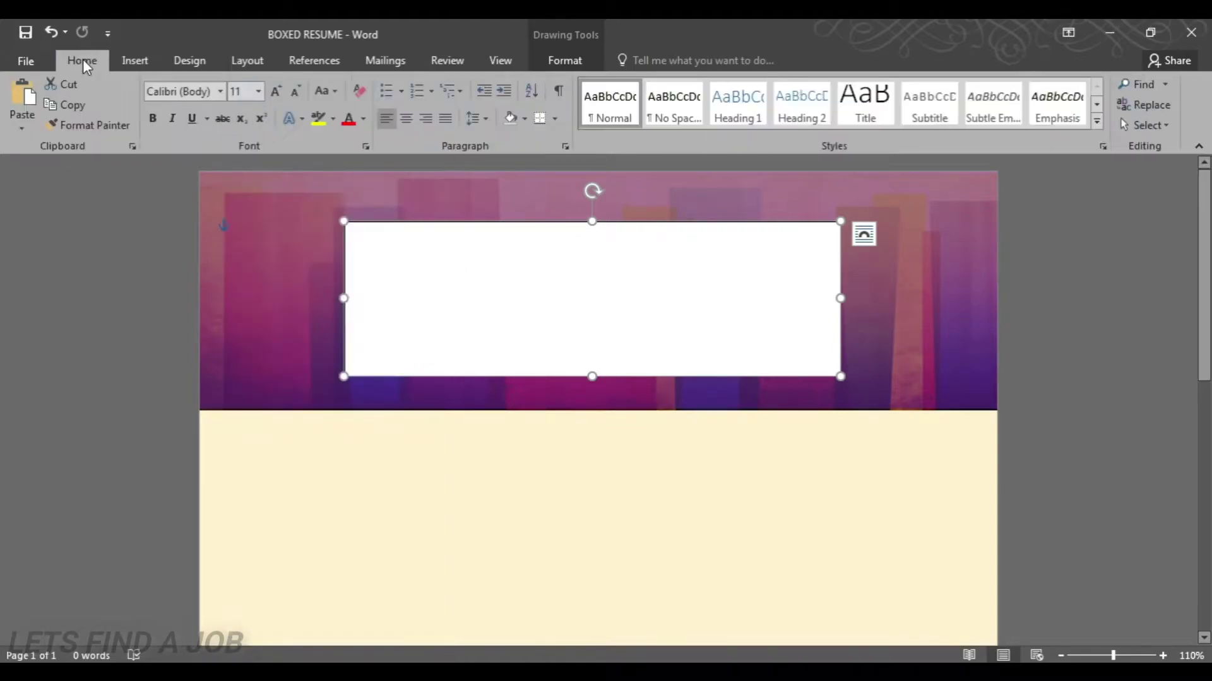
- Set the font to Montserrat and type the person's name
click(221, 99)
click(192, 195)
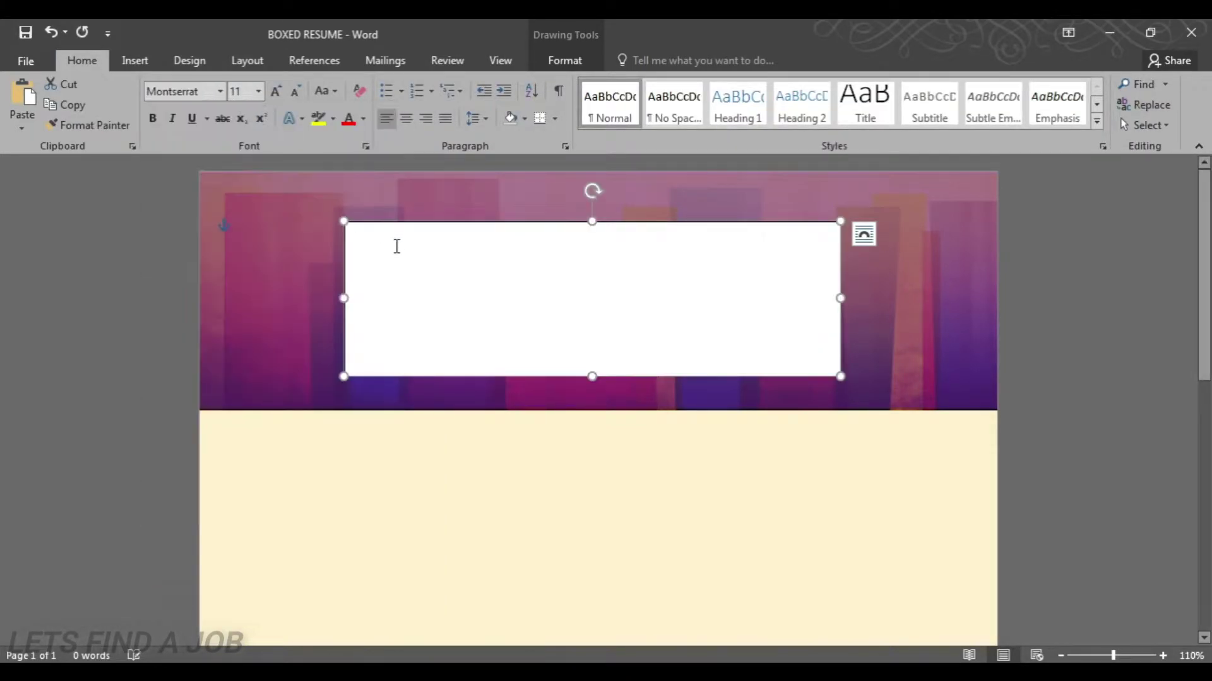
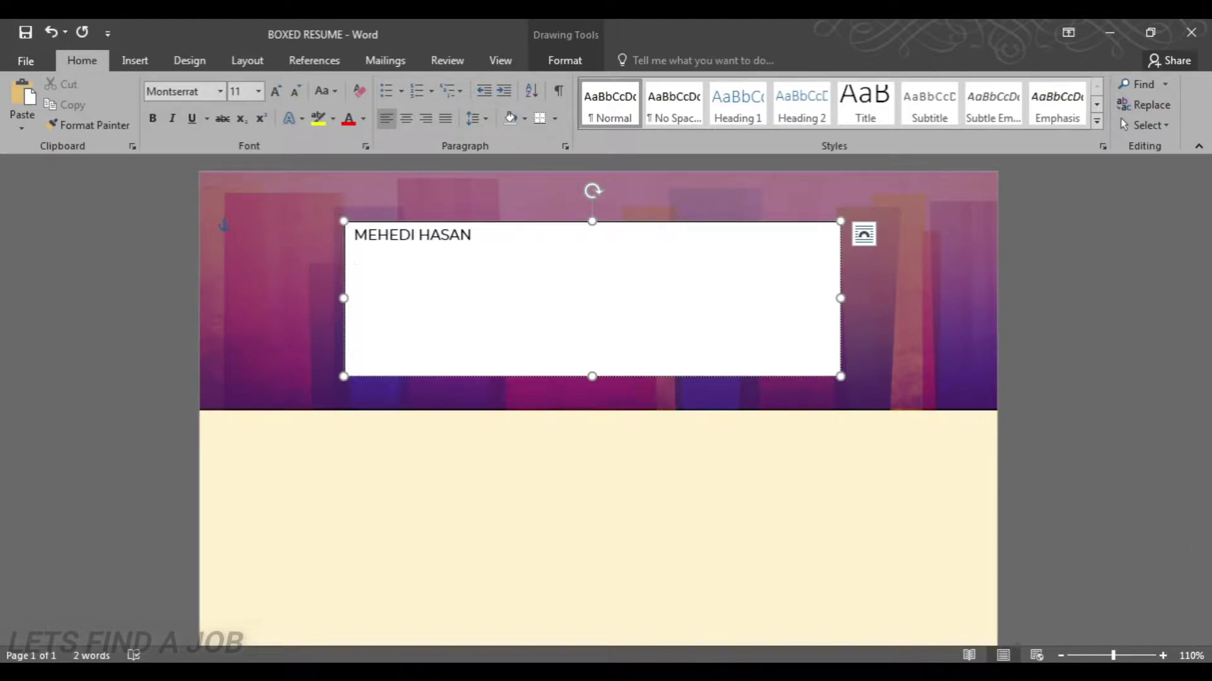
- Give the name text 0 pt spacing after and Single line spacing
key(ctrl+a)
key(alt)
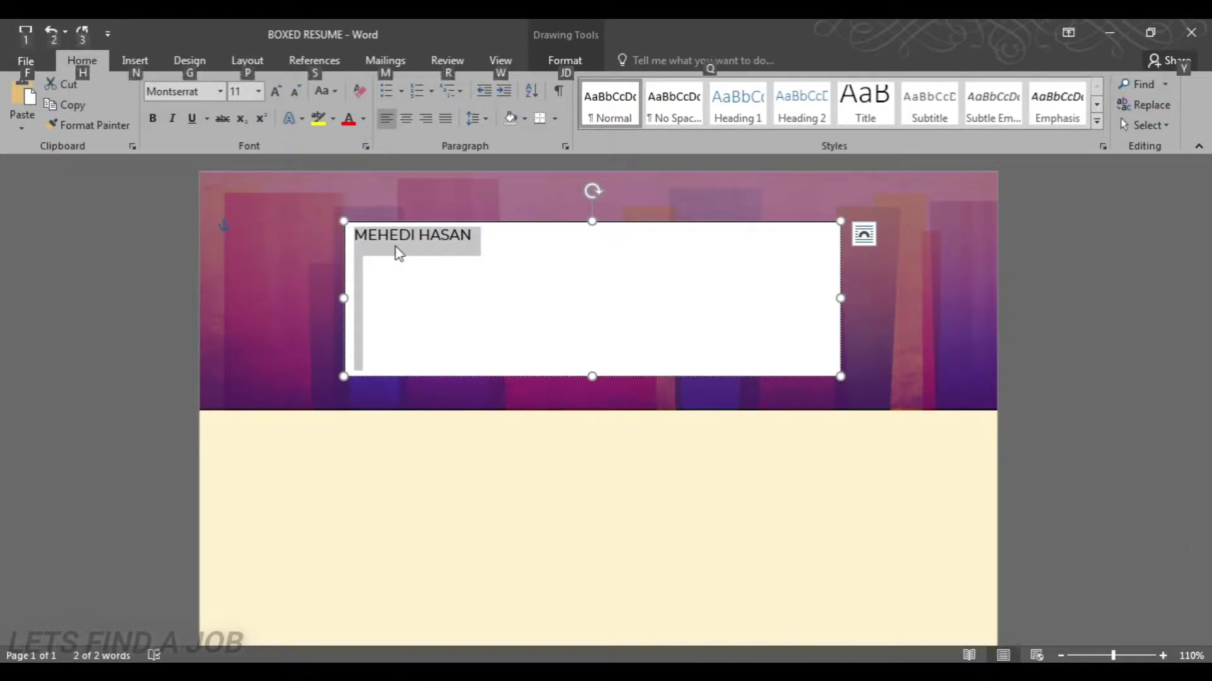
key(h)
key(p)
key(g)
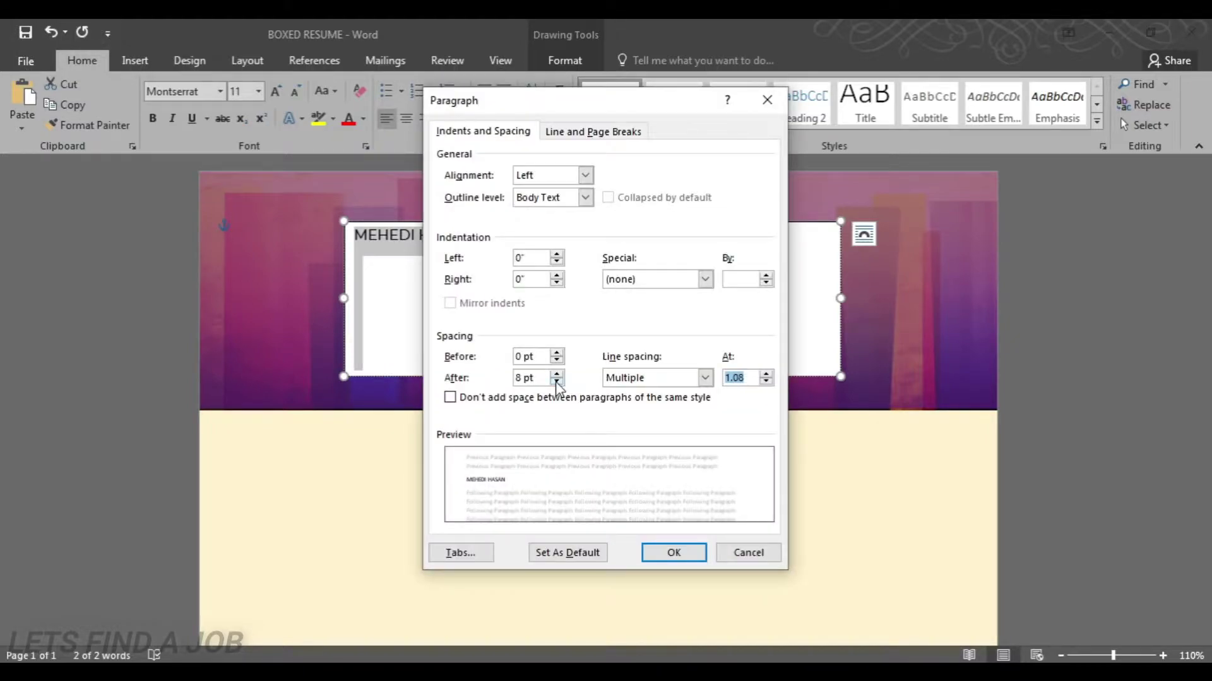
click(556, 382)
click(556, 382)
click(656, 377)
click(621, 394)
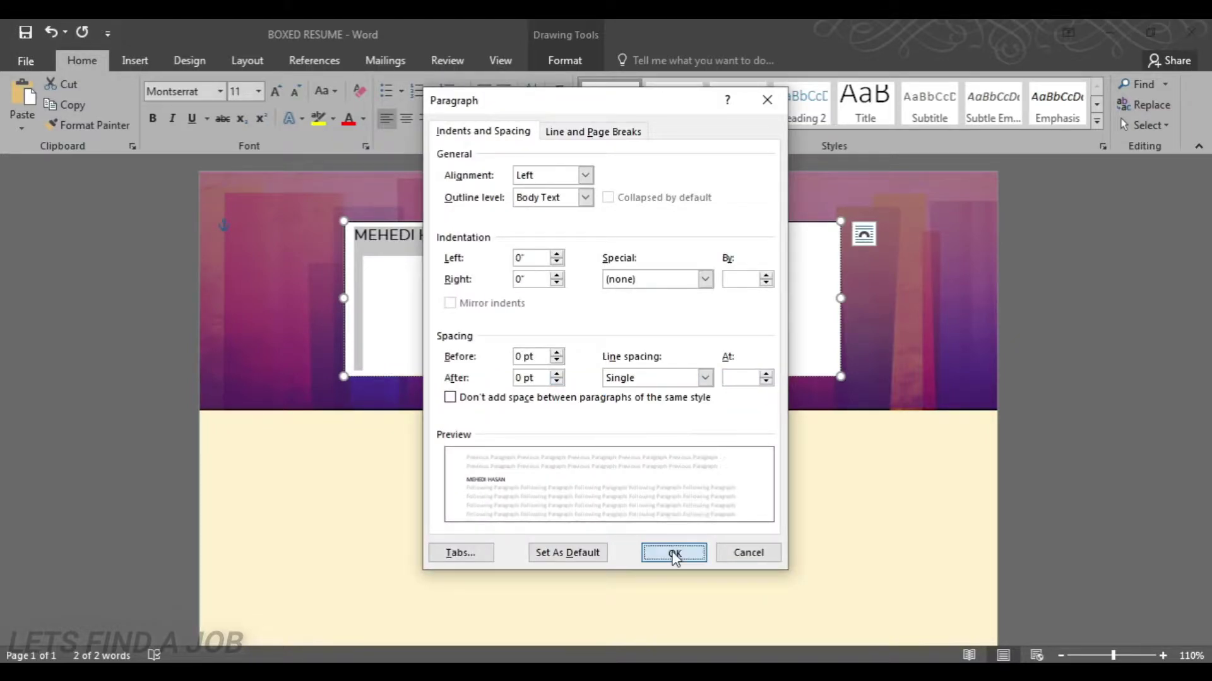
click(674, 553)
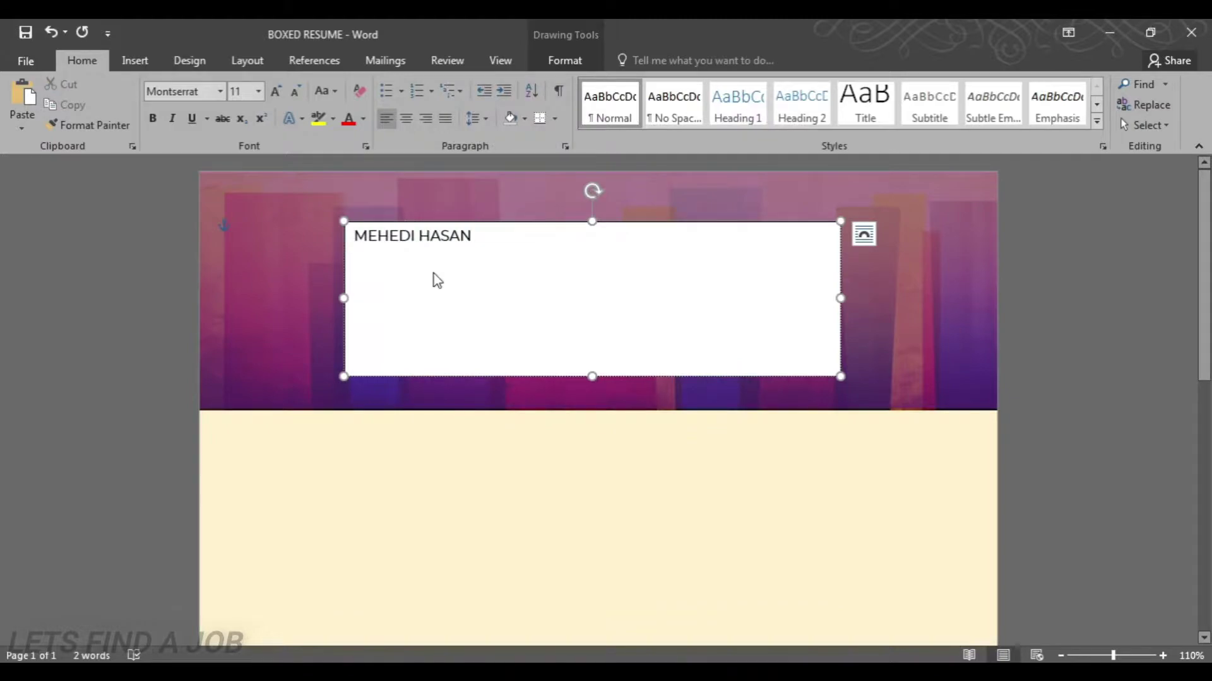
click(354, 455)
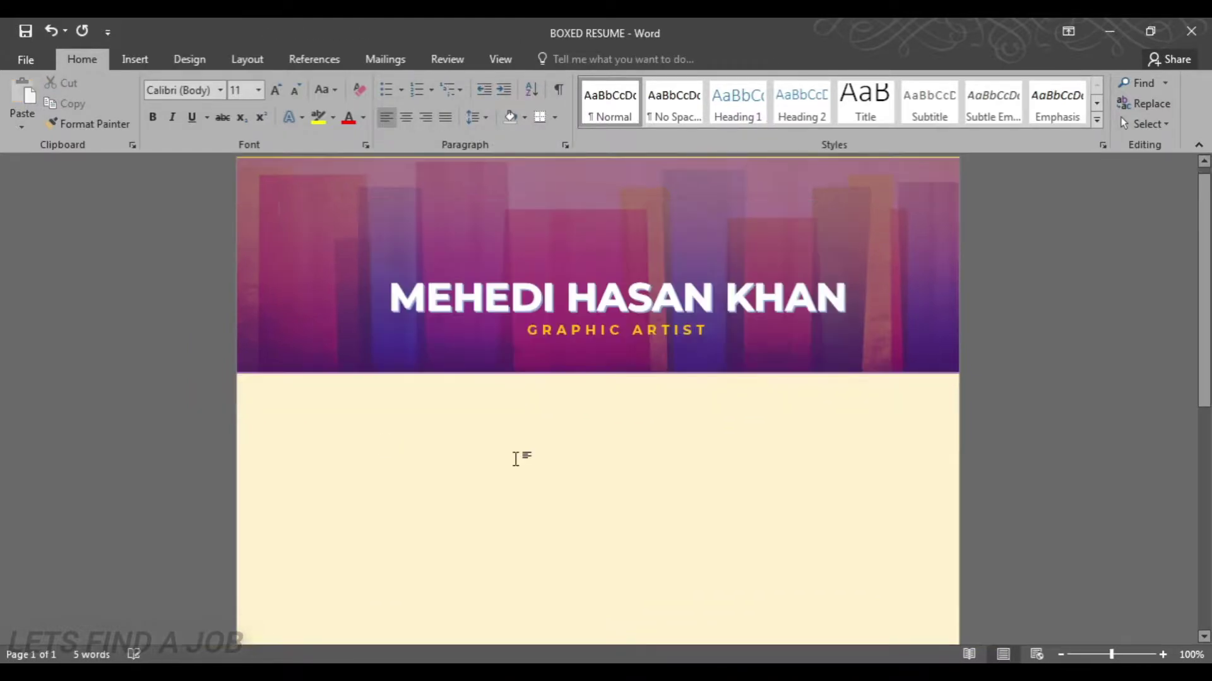
scroll(524, 473, down, 1)
scroll(521, 489, down, 4)
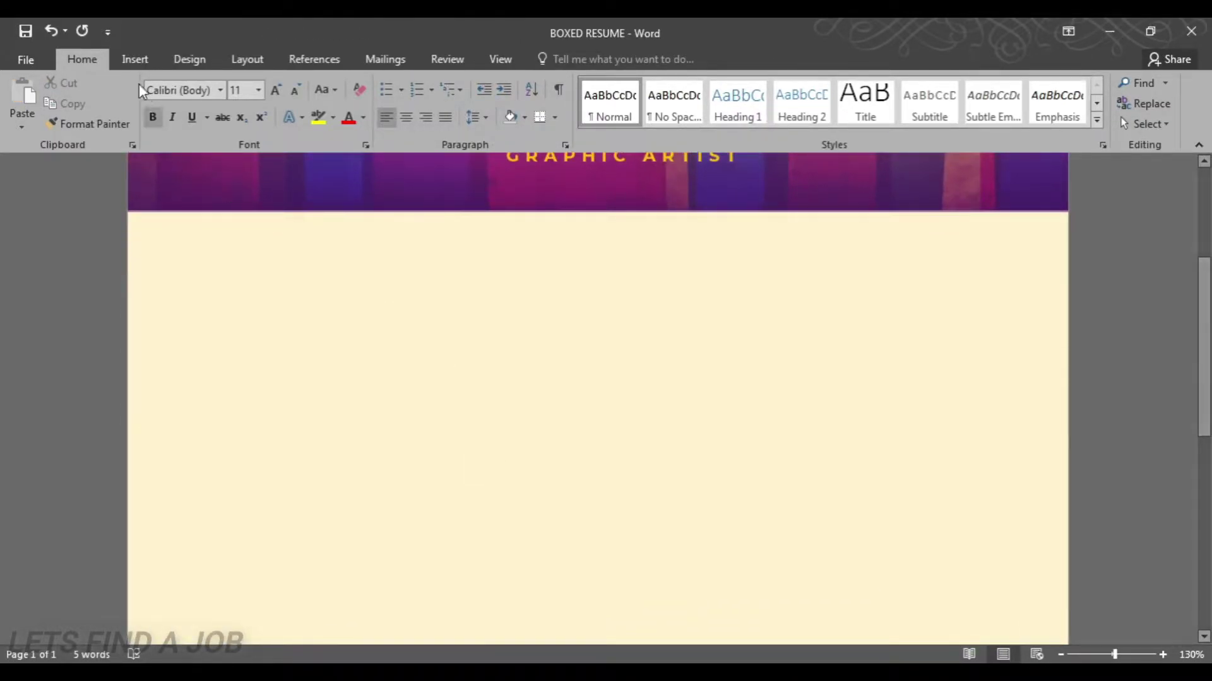
- Draw a tall, narrow text box below the banner at the left
click(135, 59)
click(243, 108)
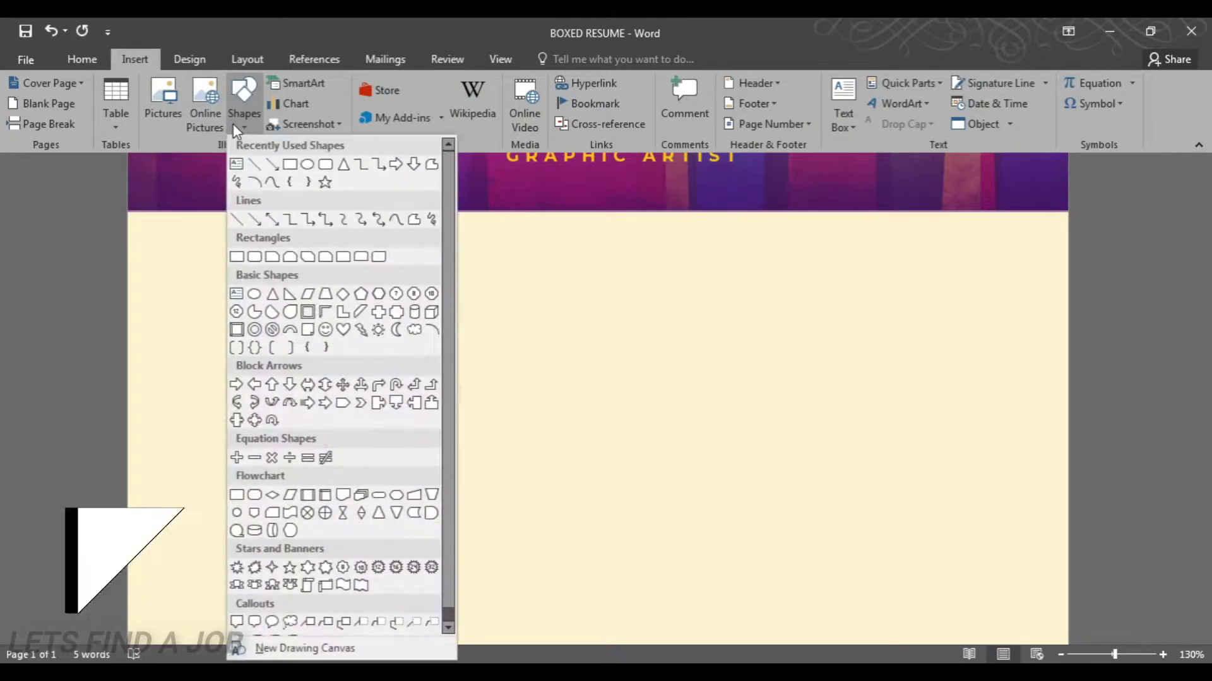
click(238, 169)
drag(196, 261, 243, 432)
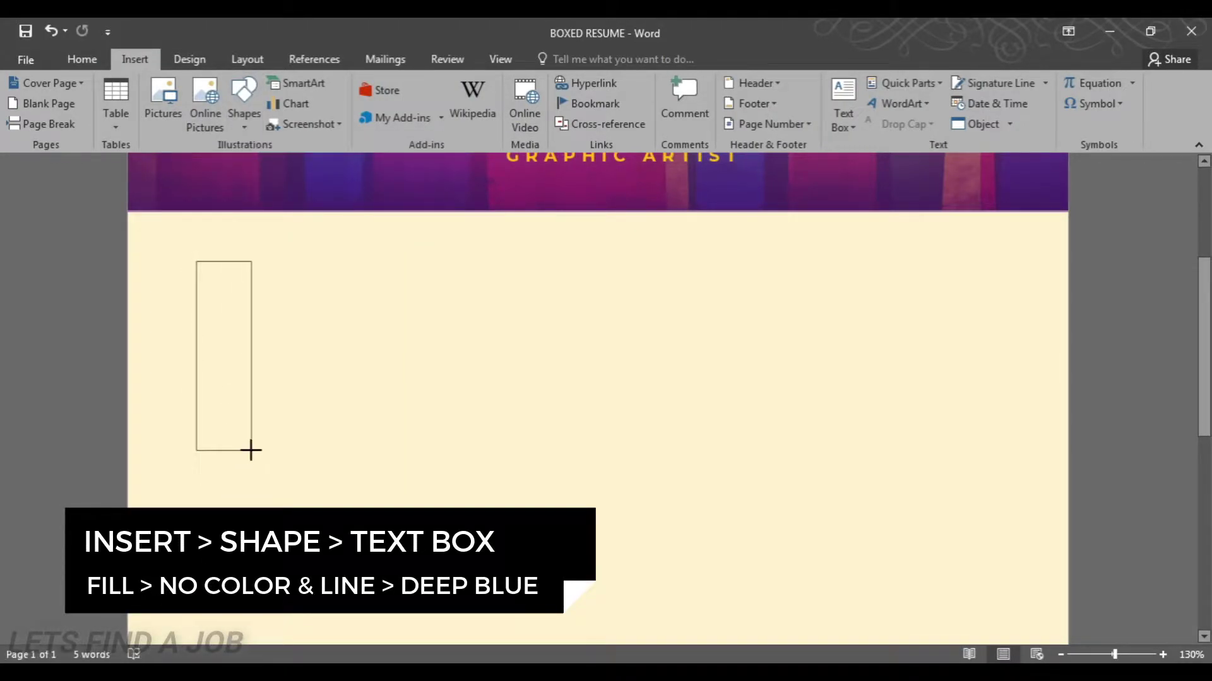
drag(243, 432, 241, 416)
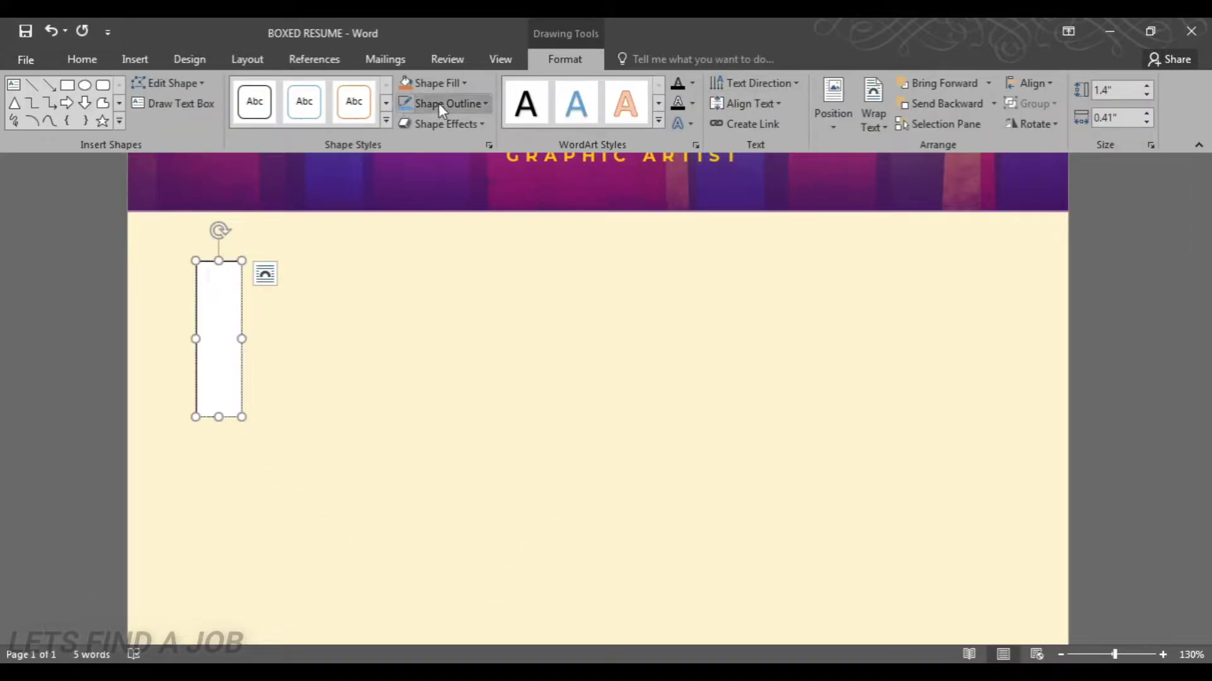
- Give the narrow box no outline, a navy fill and bottom-to-top text direction
click(438, 104)
click(440, 260)
click(437, 83)
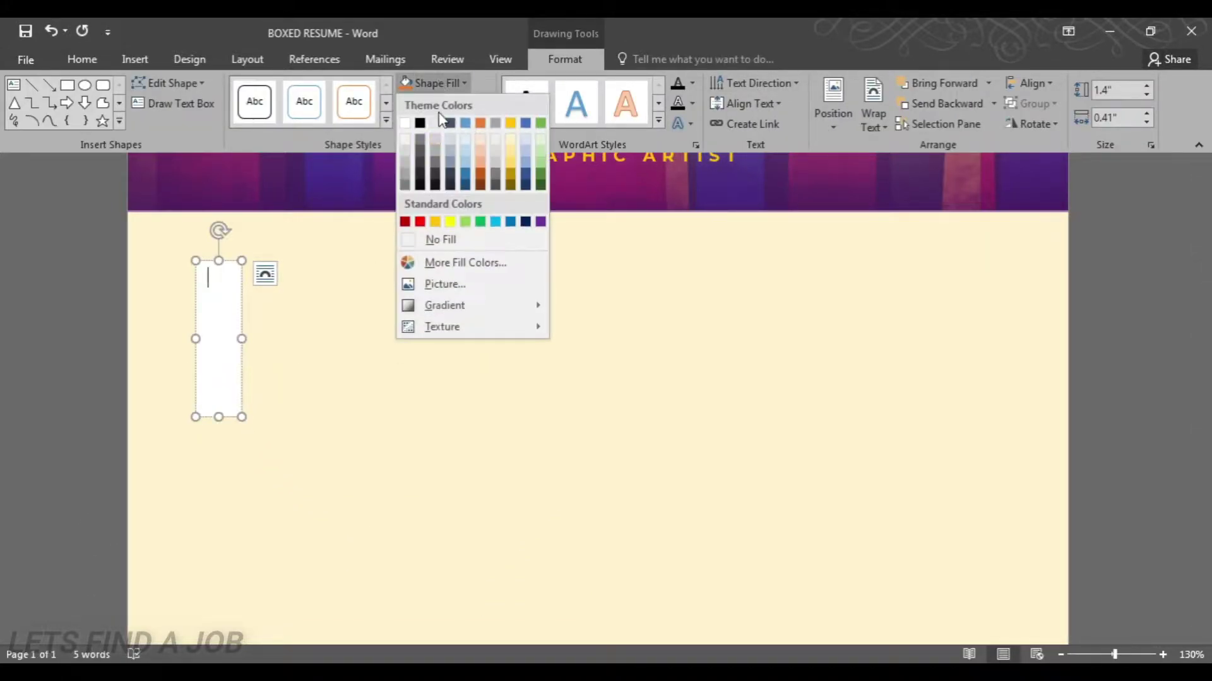
click(525, 222)
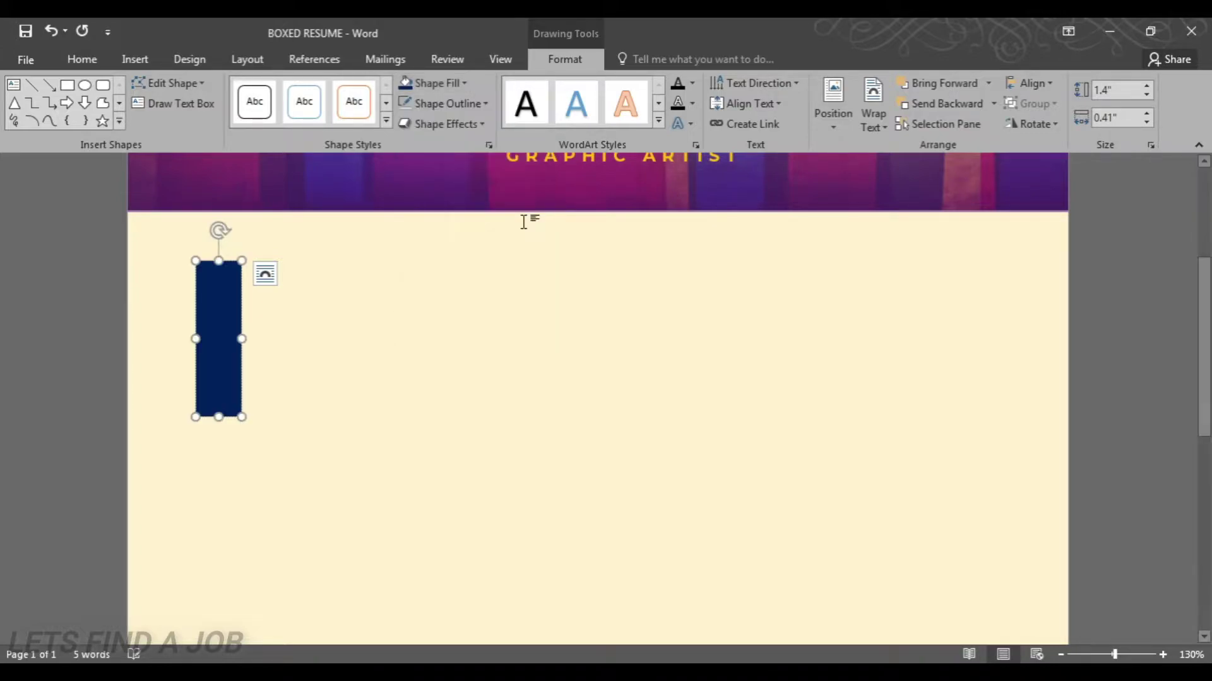
click(758, 85)
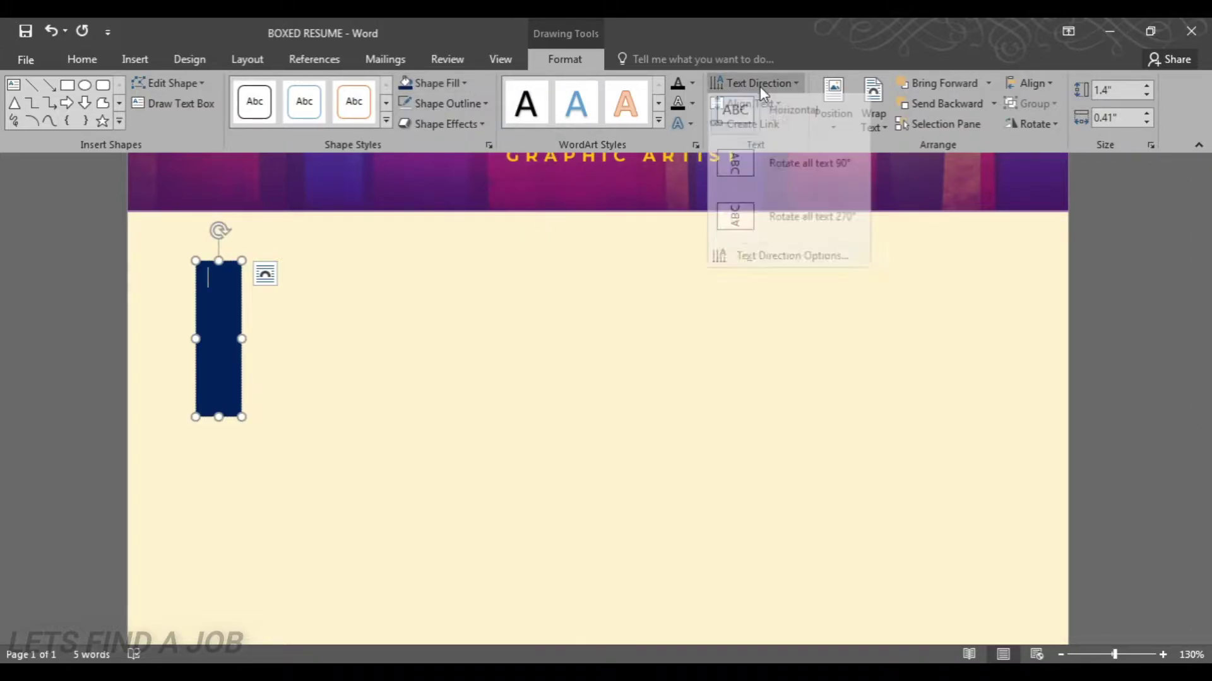
click(757, 216)
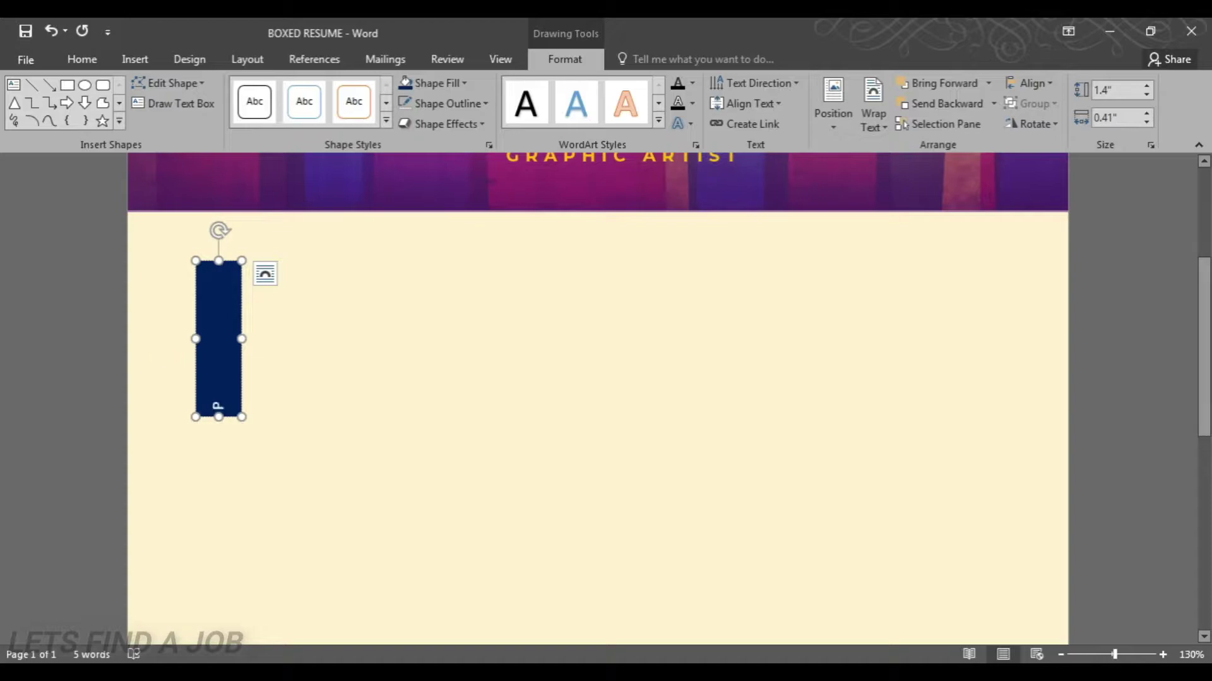
- Type the centred PROFILE label and set it in Montserrat
text(ROFILE)
key(ctrl+e)
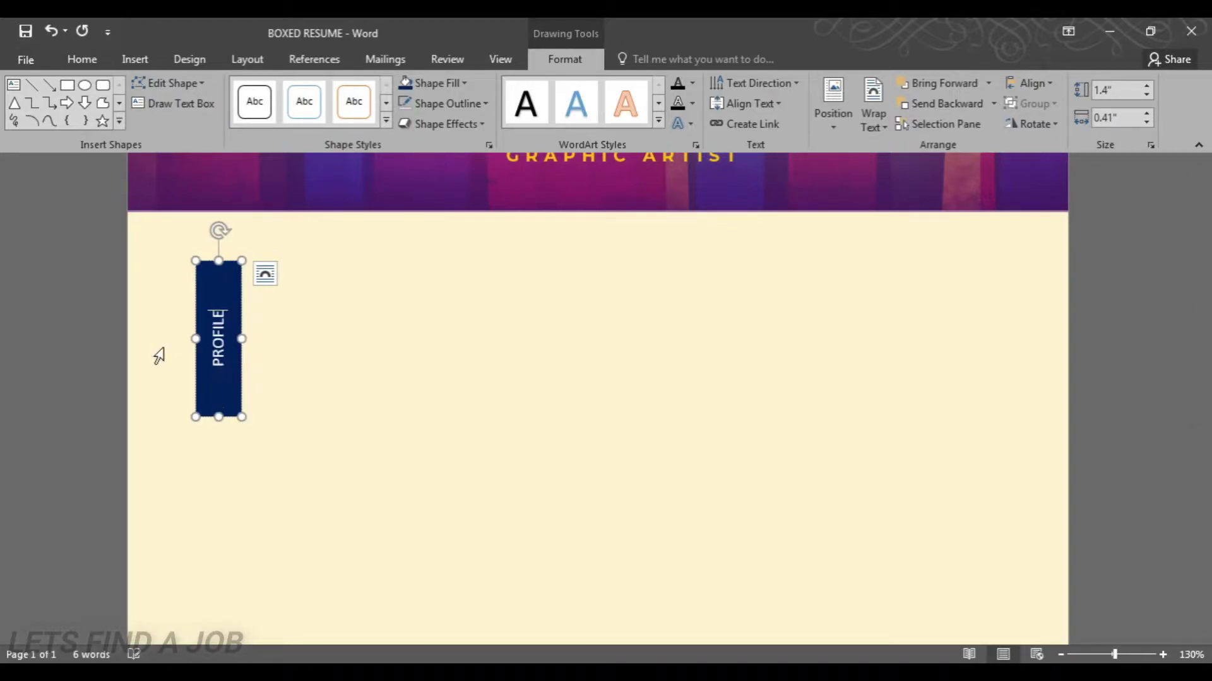
scroll(395, 406, up, 1)
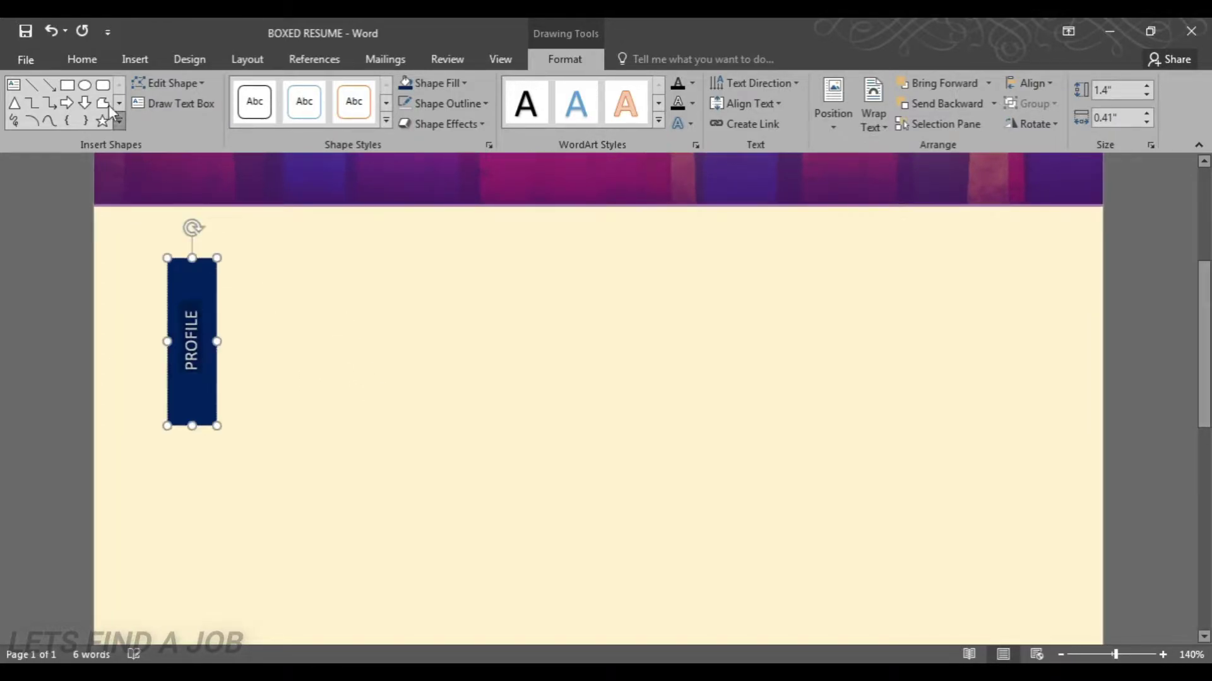
click(83, 60)
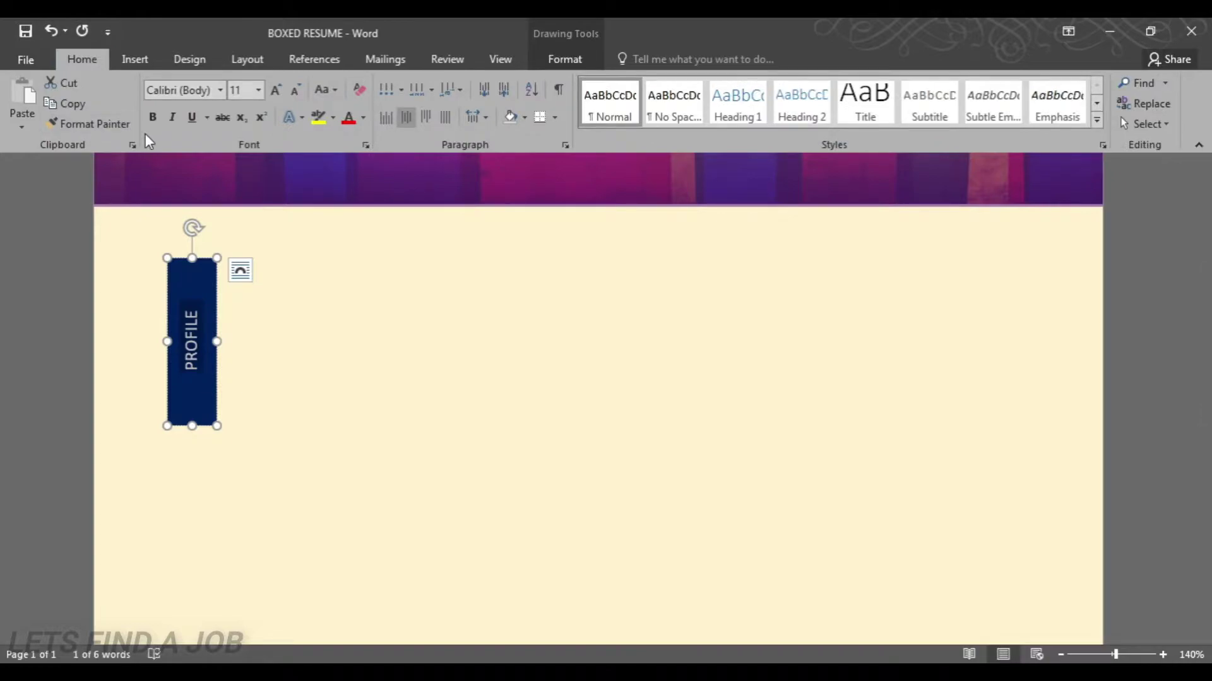
click(219, 95)
click(209, 196)
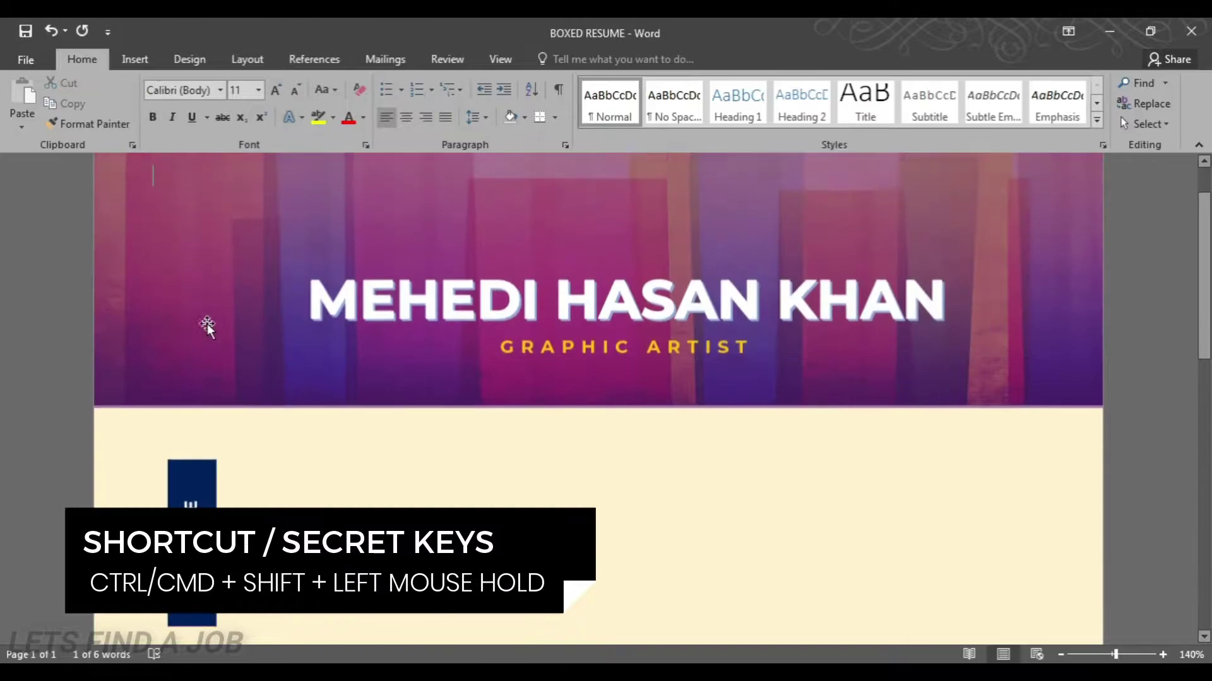
- Duplicate the PROFILE box beside it, make its text horizontal and widen it
click(211, 411)
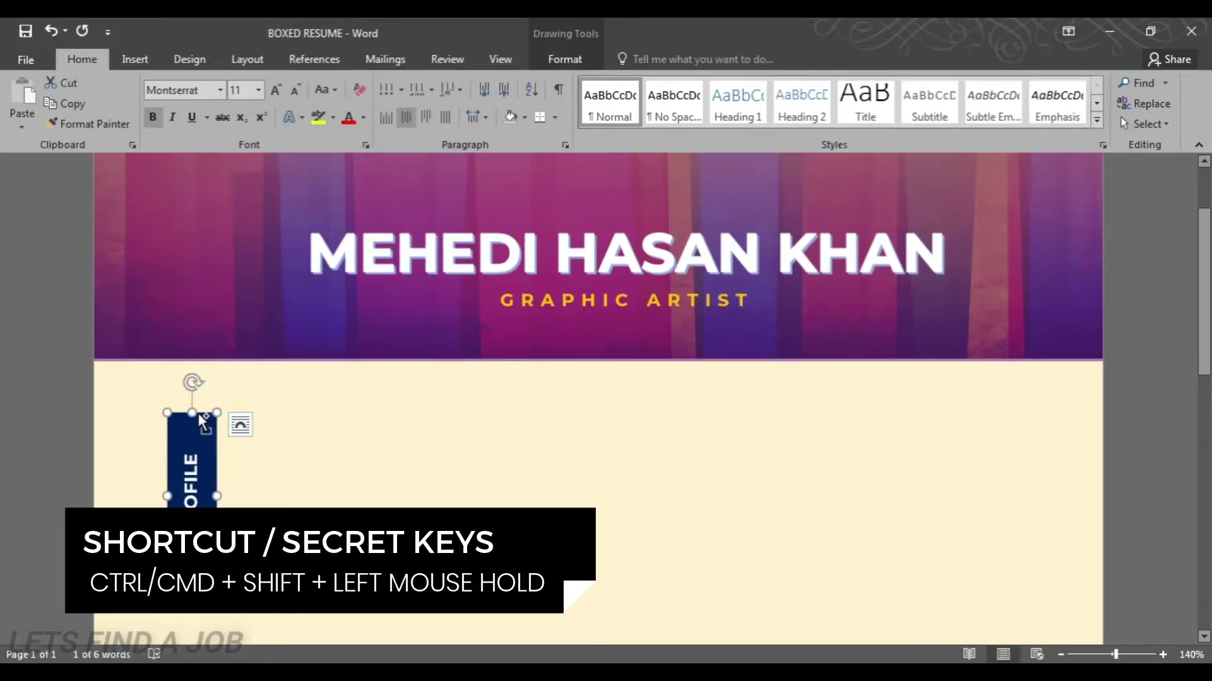
drag(211, 412, 259, 418)
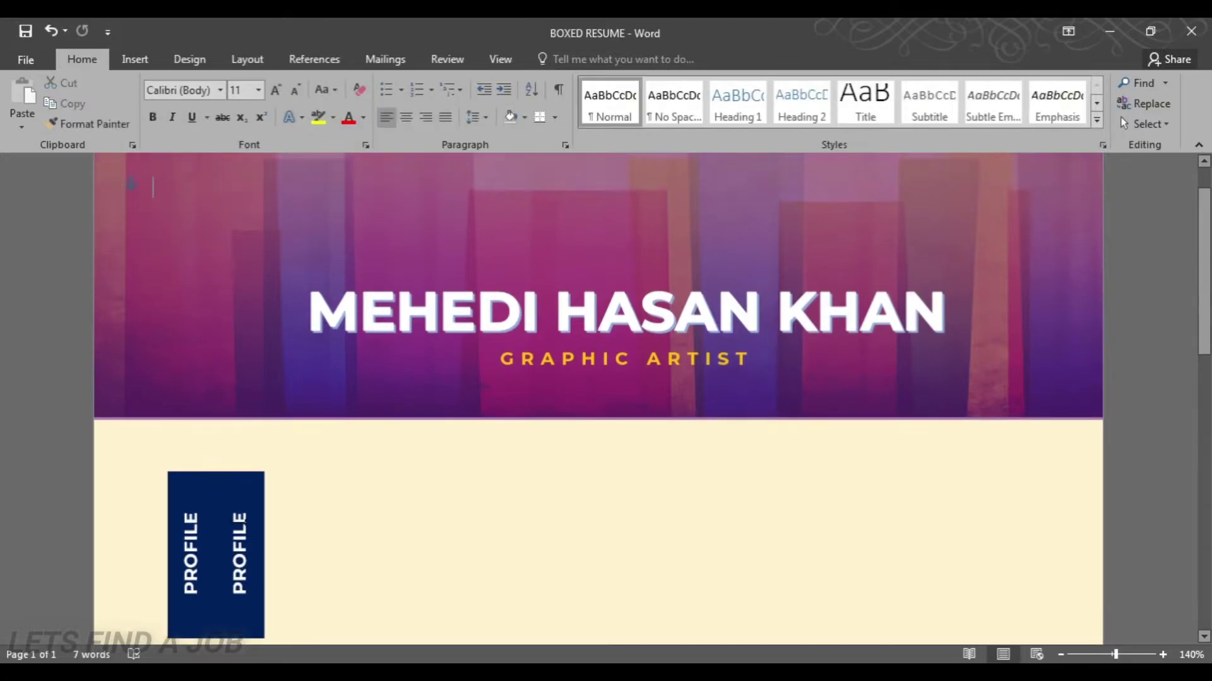
click(564, 59)
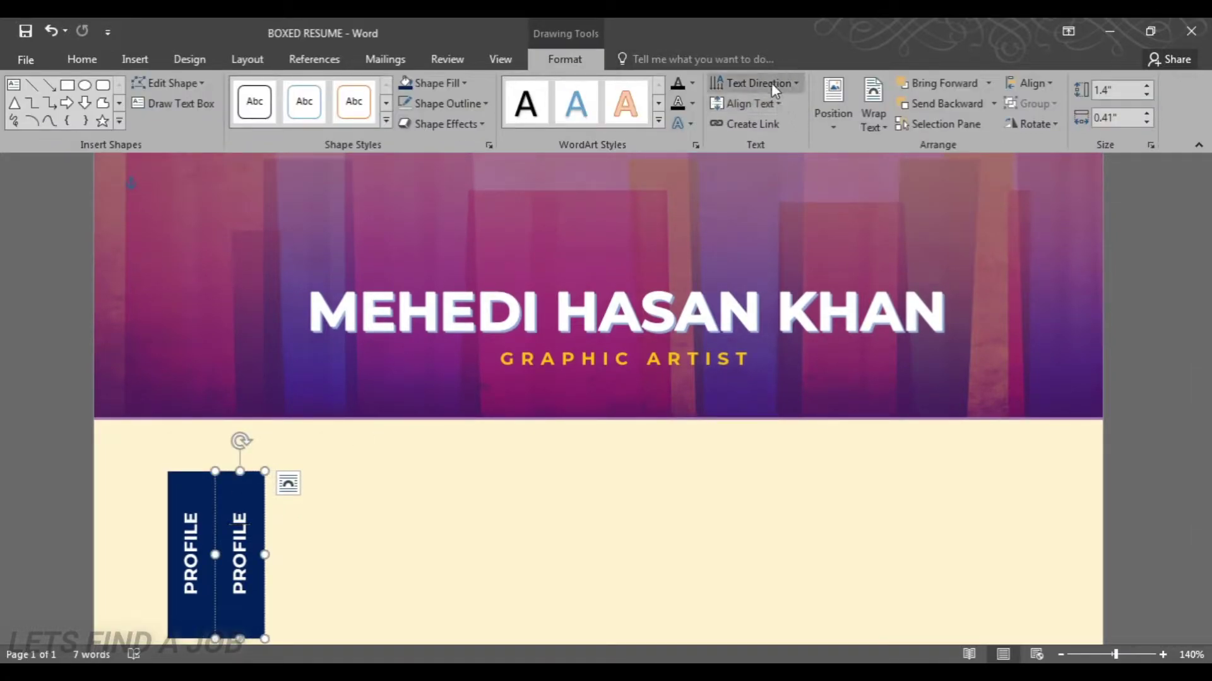
click(771, 82)
click(767, 116)
scroll(606, 398, down, 2)
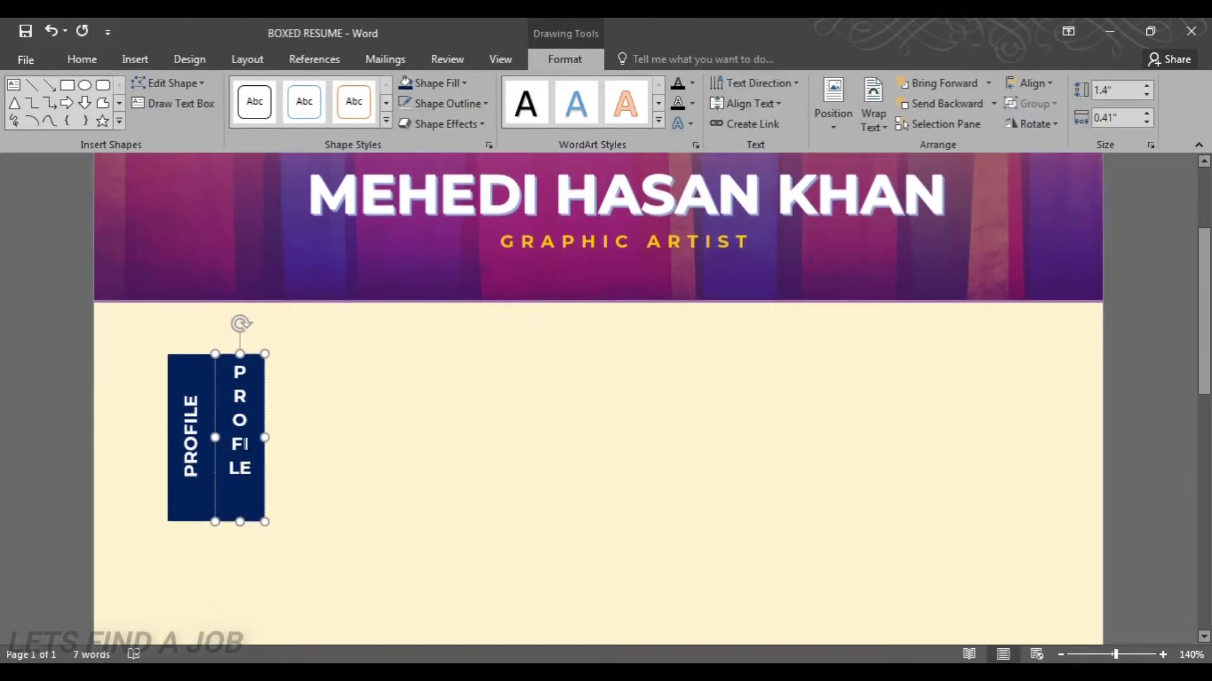
drag(264, 441, 506, 440)
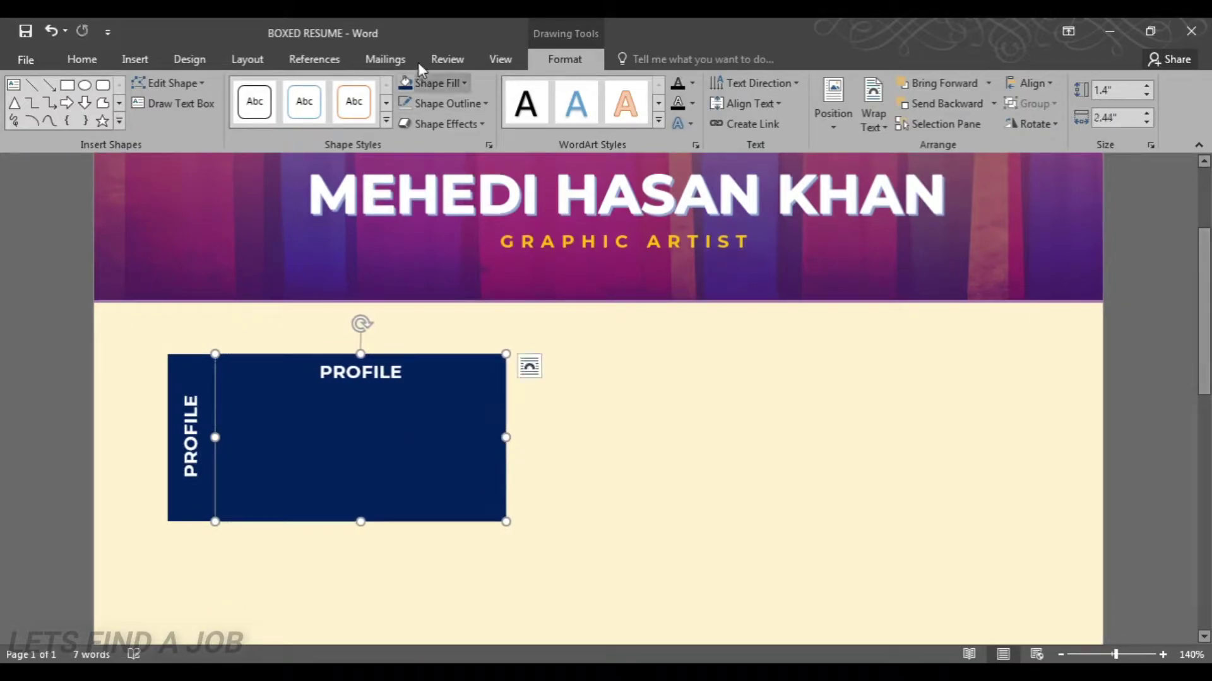
- Give the copied box no fill and a thicker navy outline
click(442, 83)
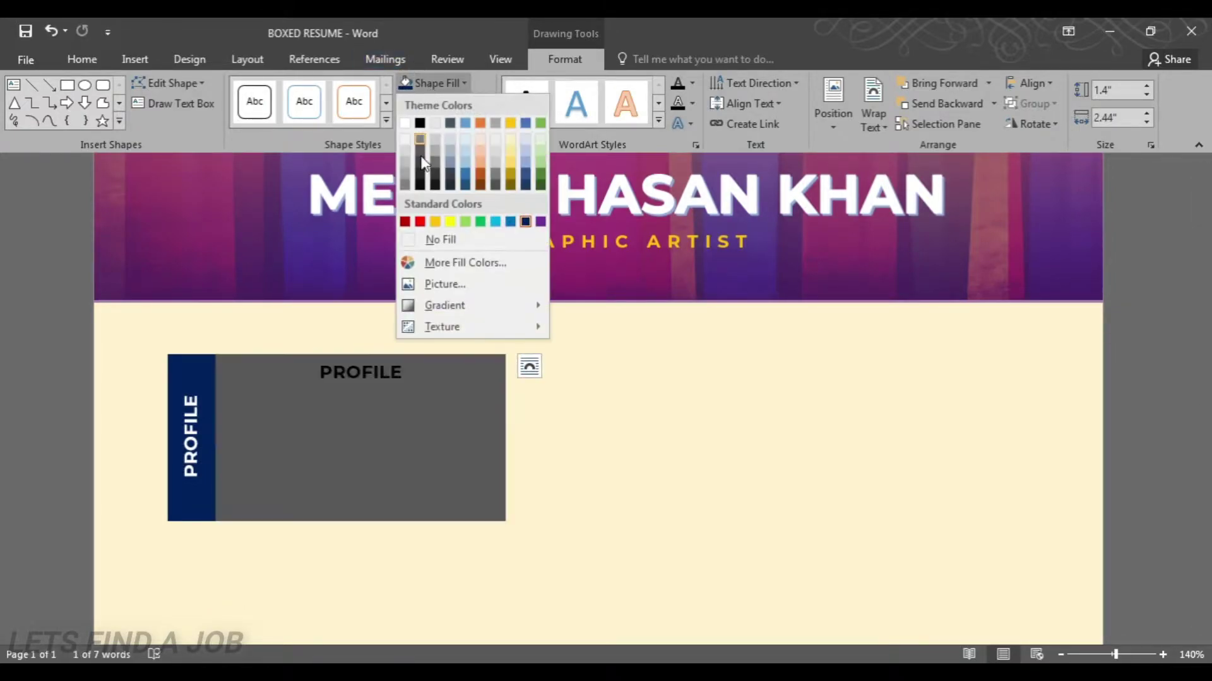
click(438, 238)
click(438, 104)
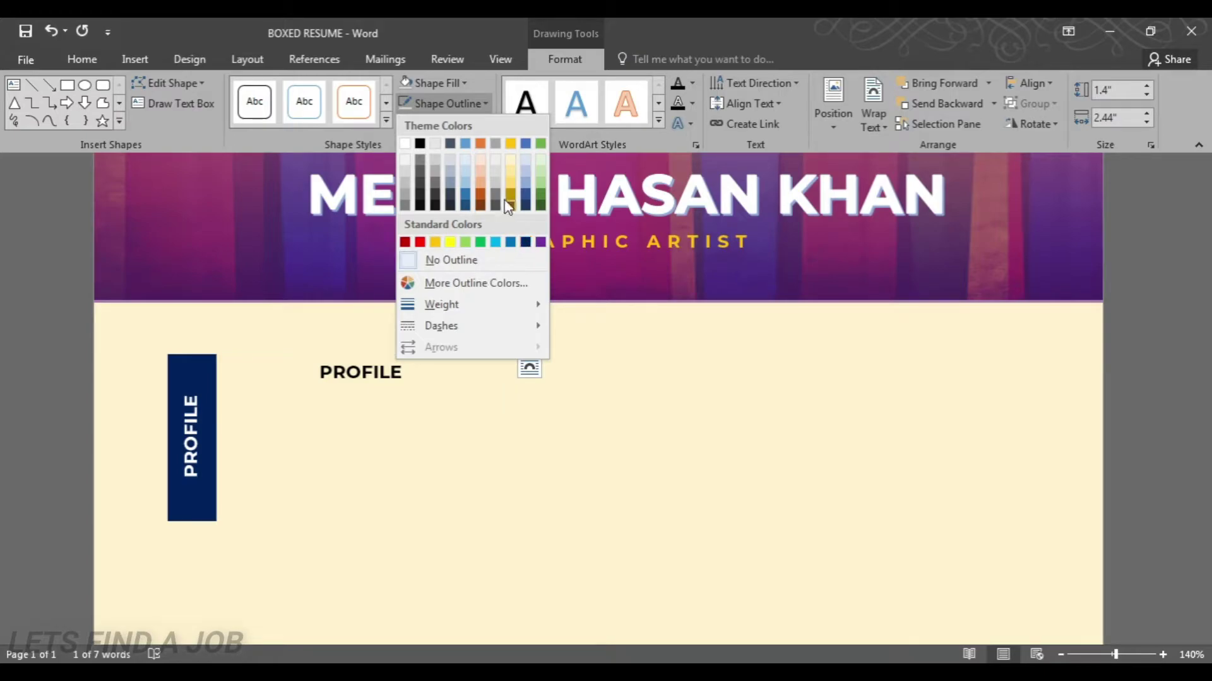
click(525, 242)
click(441, 103)
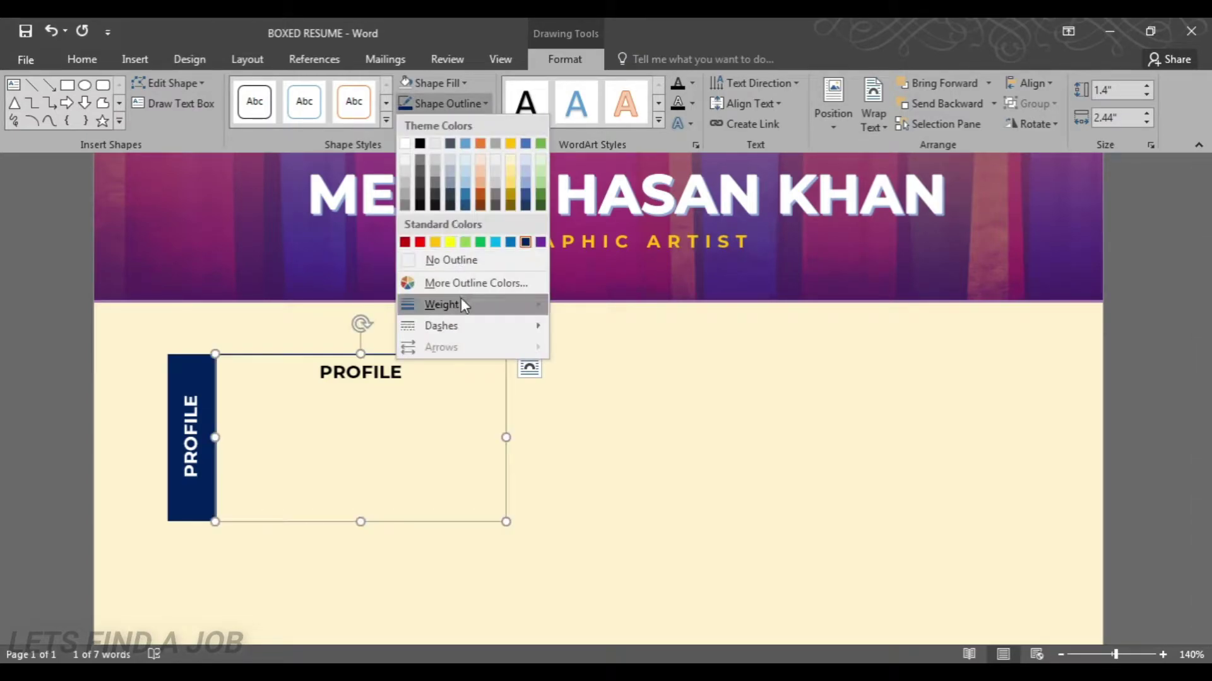
mouse_move(441, 305)
click(622, 386)
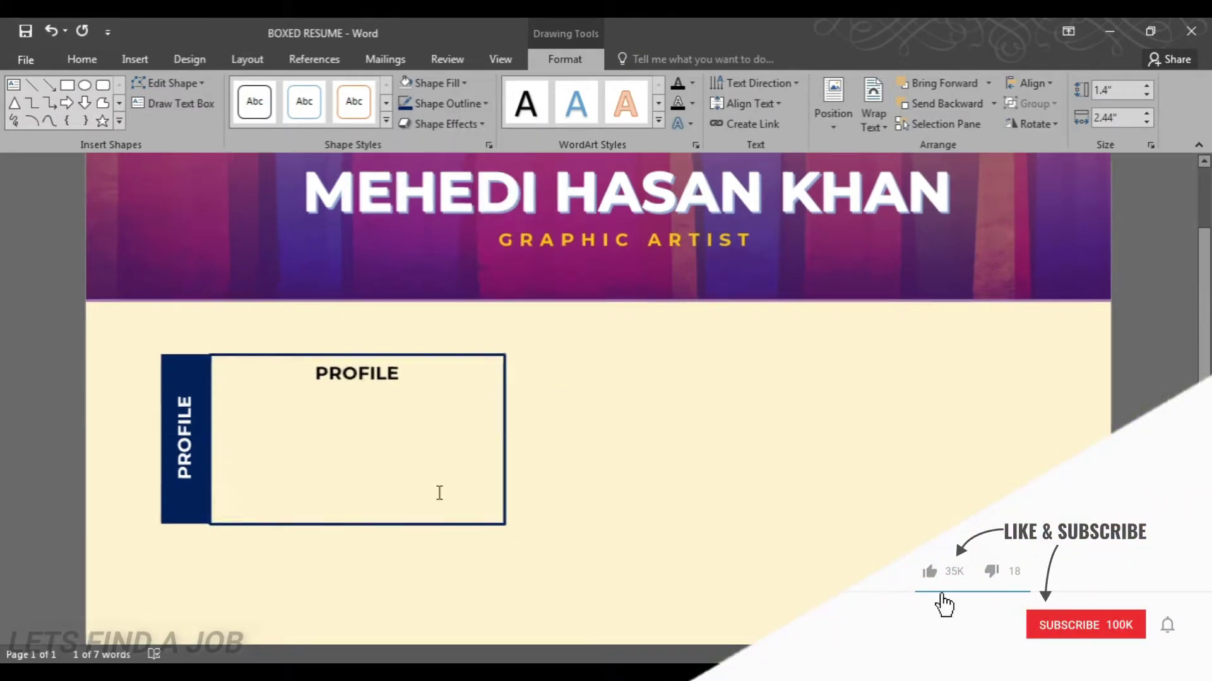
click(703, 495)
ctrl+scroll(481, 481, up, 3)
- Select the outlined box and make it slightly shorter
scroll(469, 473, down, 3)
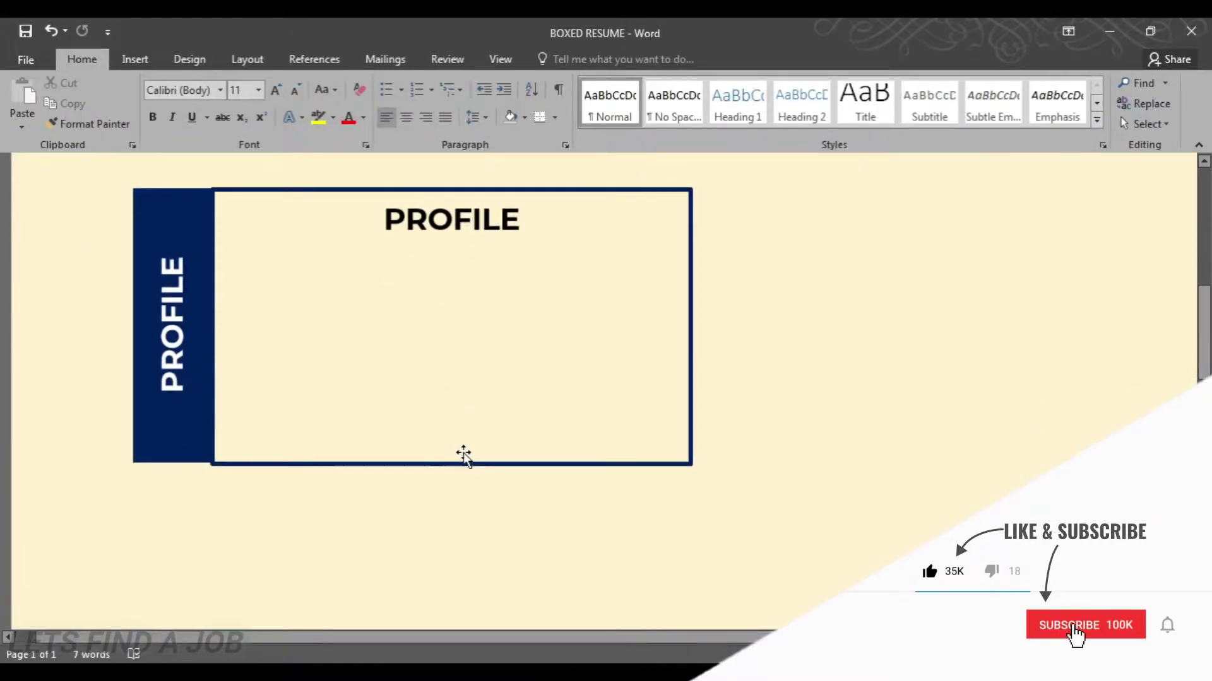
click(349, 191)
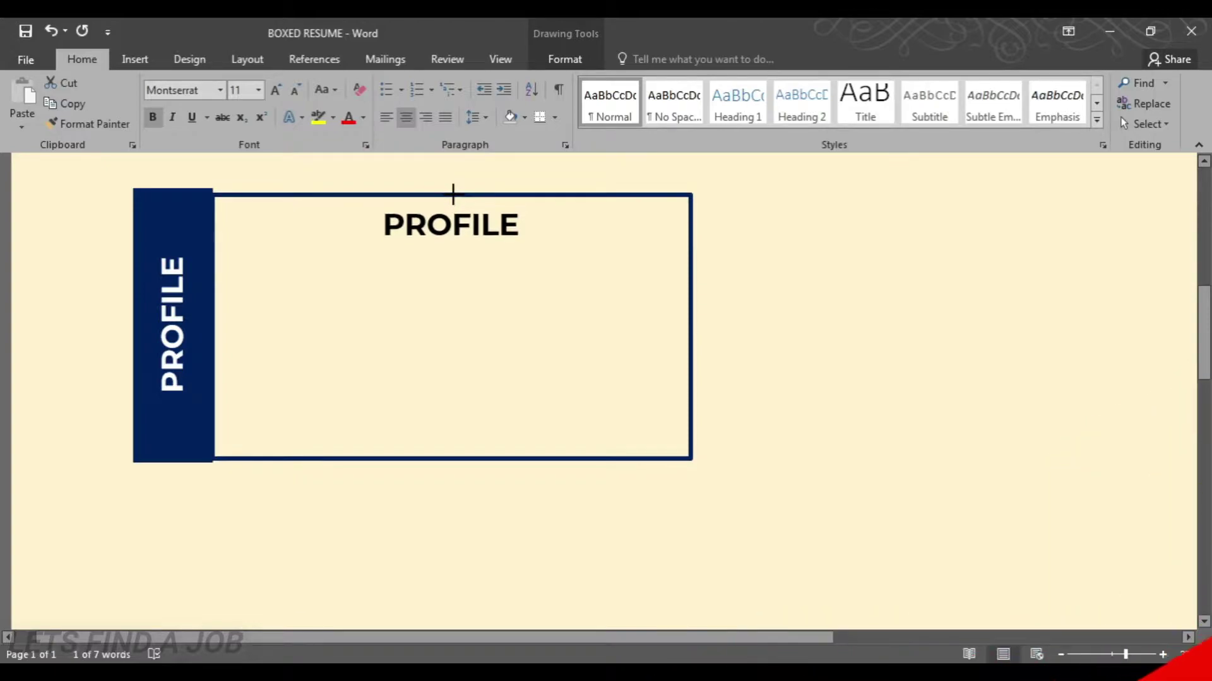
drag(450, 189, 451, 192)
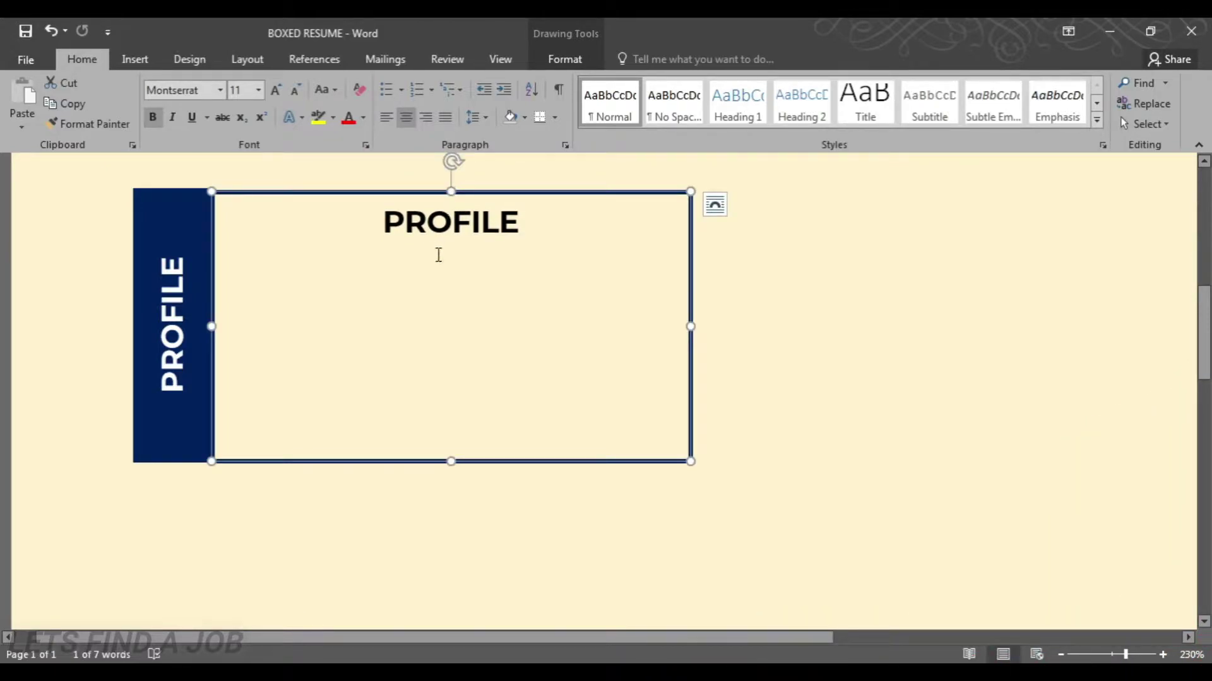
click(439, 255)
click(208, 202)
click(305, 193)
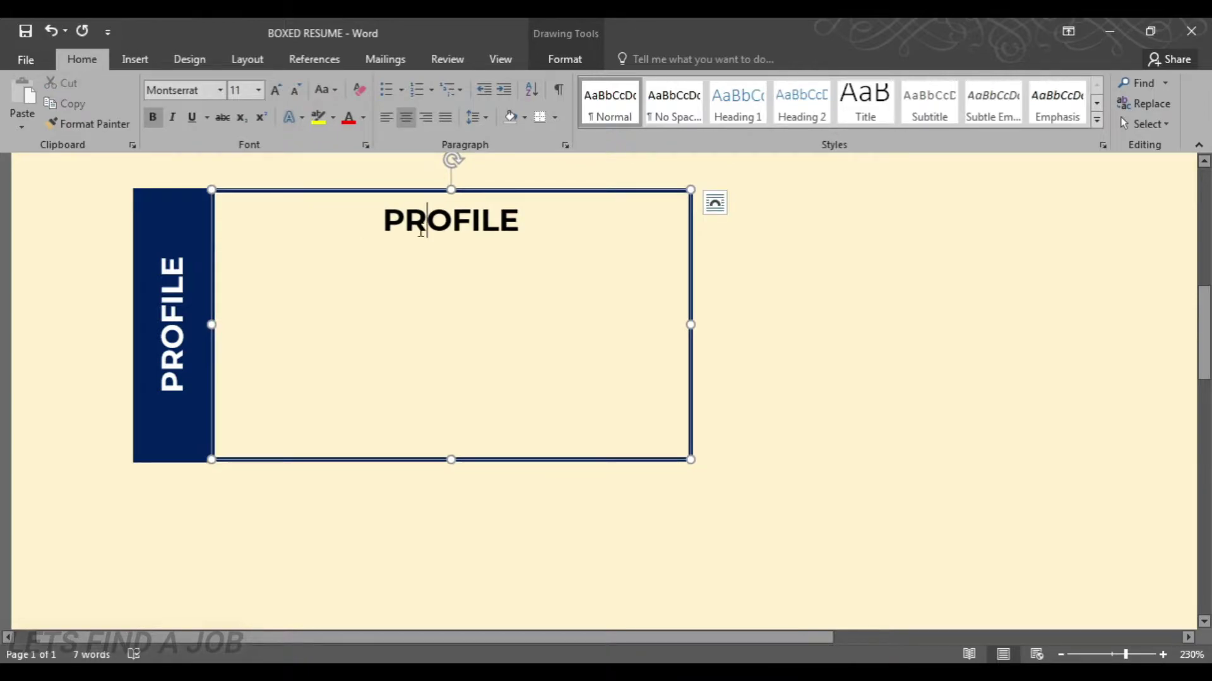
- Replace the box's text with the profile description and contact lines, ending with the website
key(ctrl+a)
key(Delete)
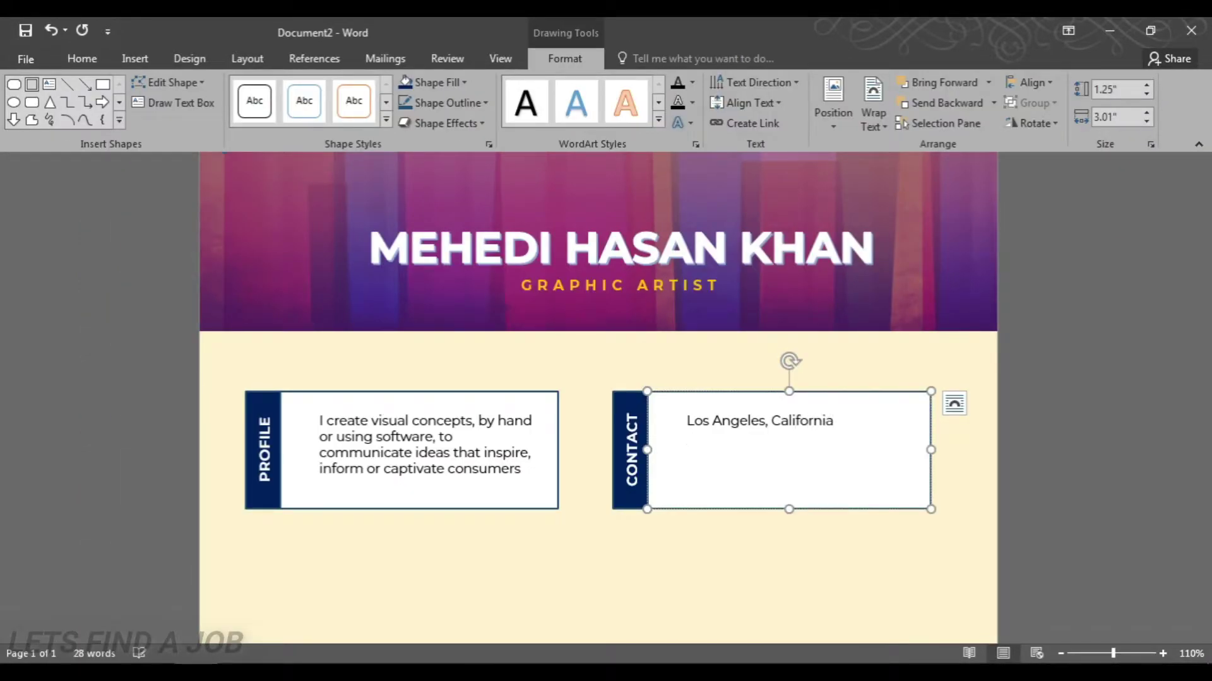
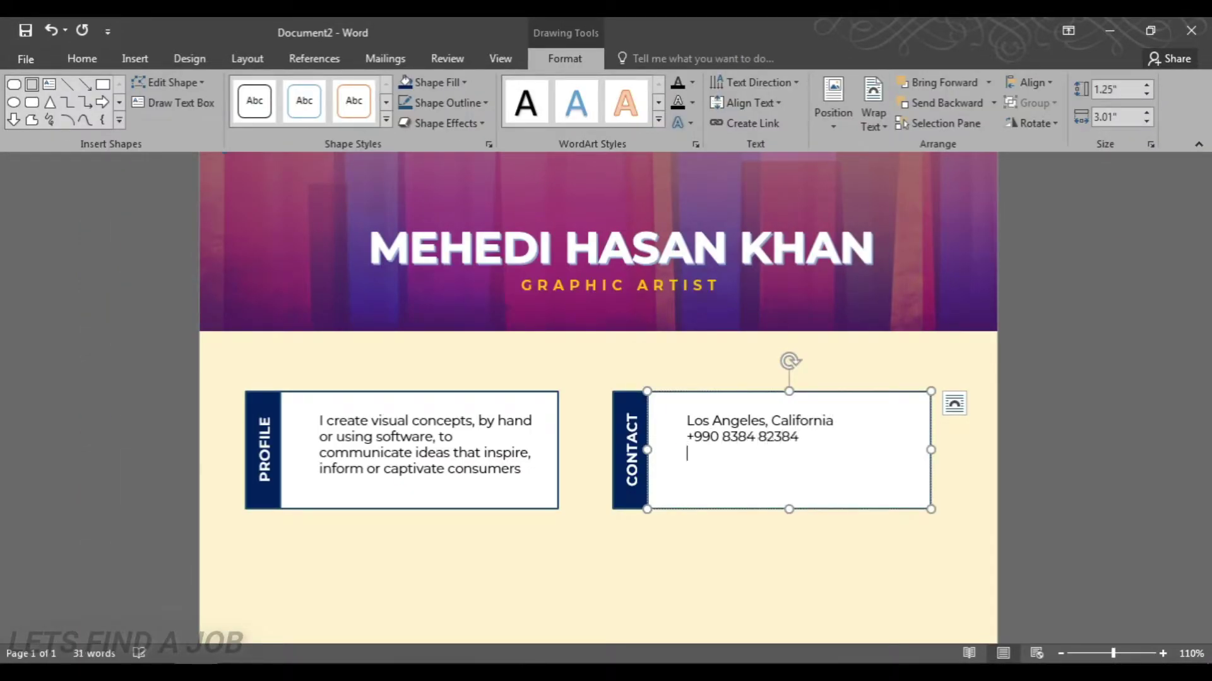
text(.com )
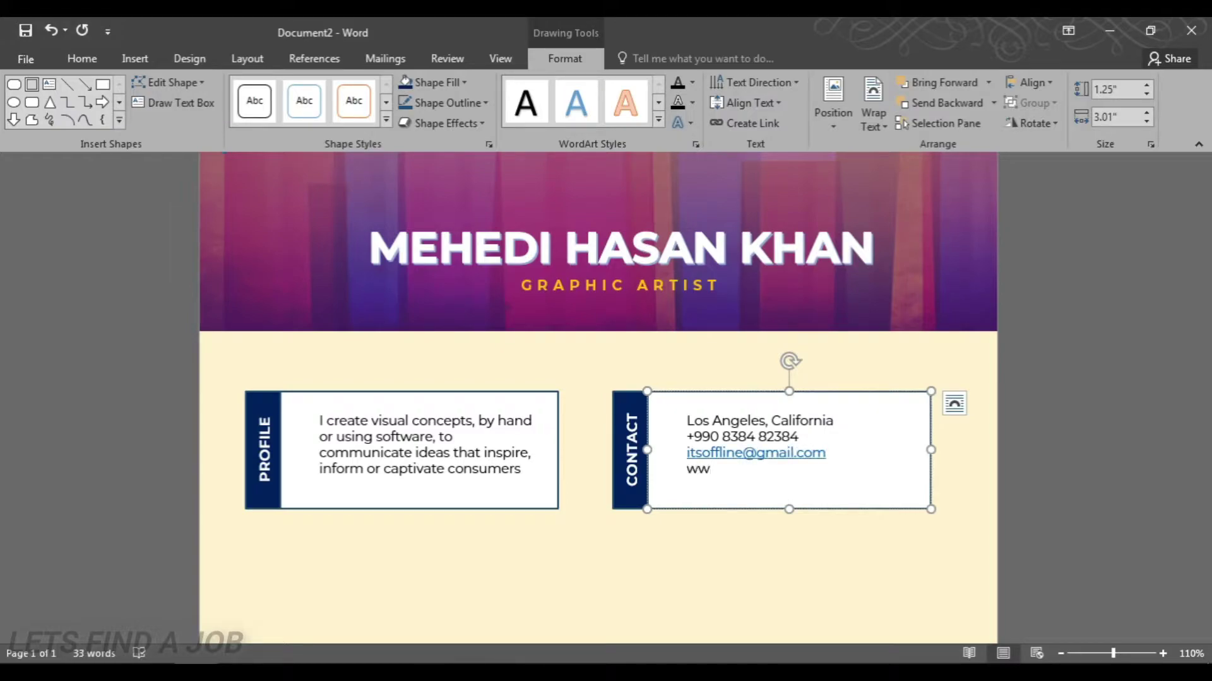
text(.com)
key(Return)
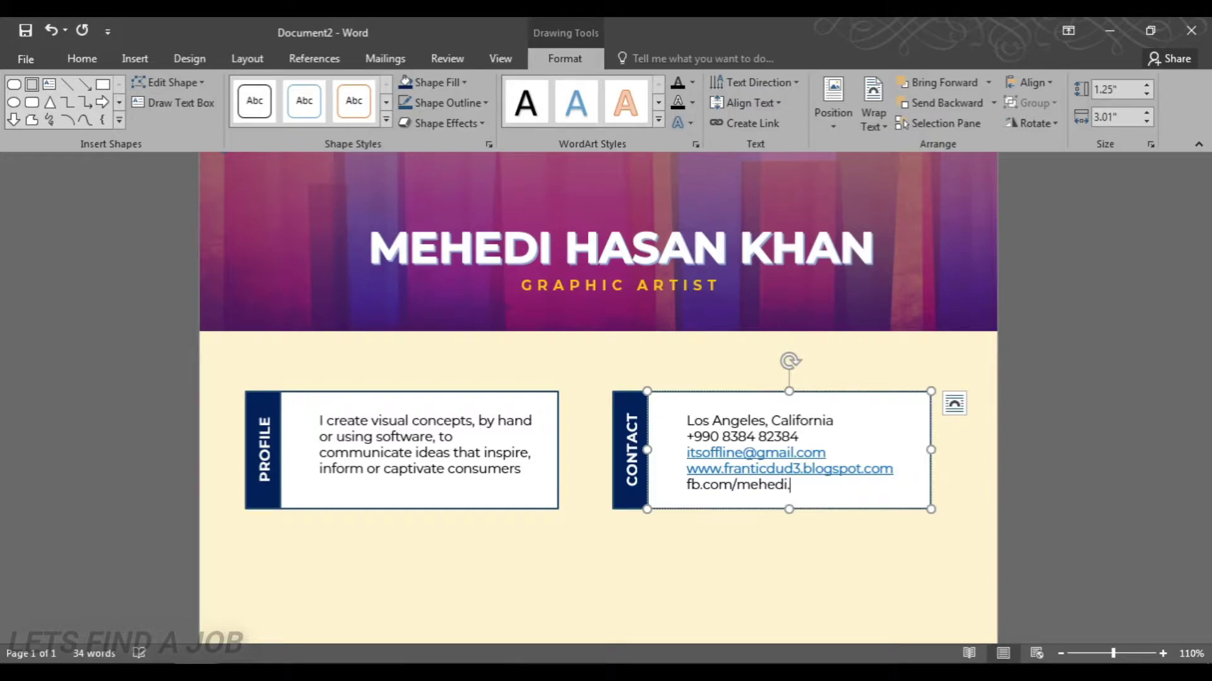
click(601, 445)
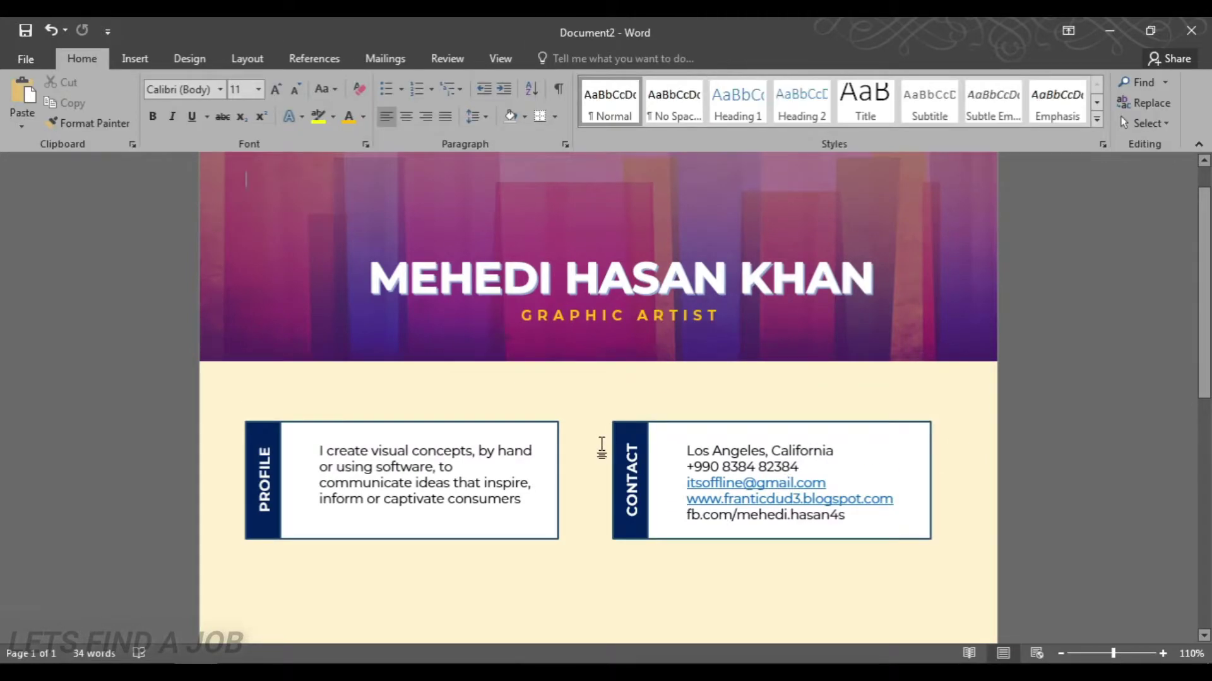
scroll(590, 444, down, 1)
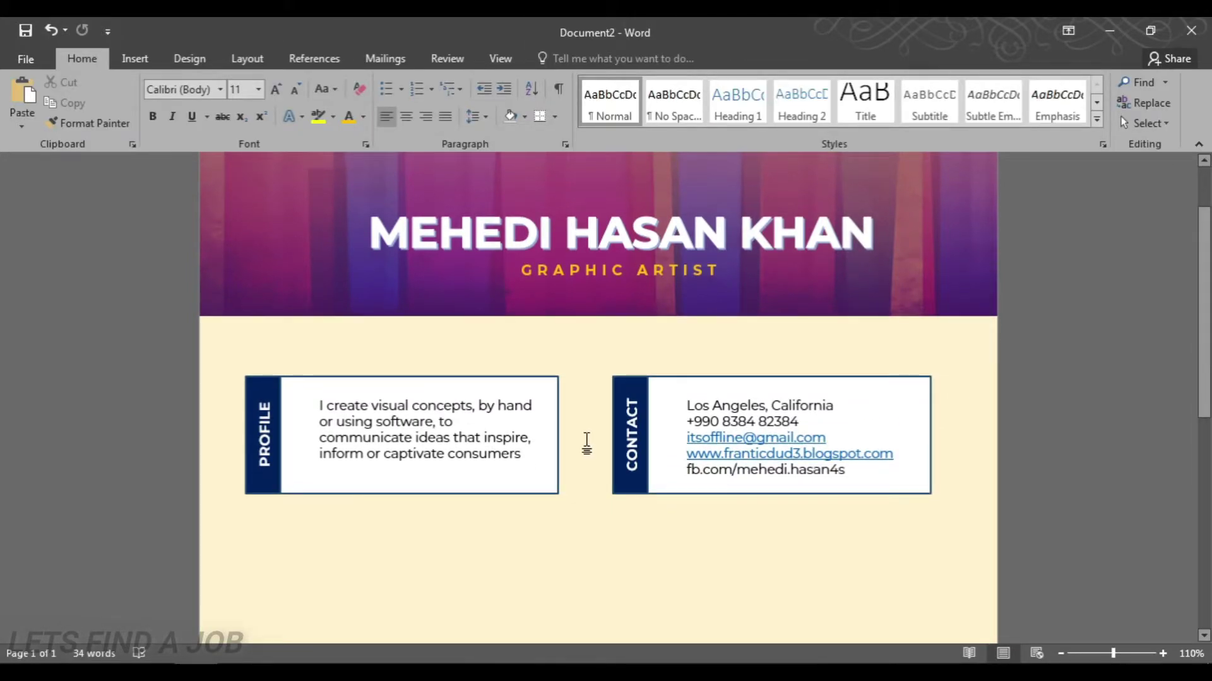
- Copy the Profile box and navy bar below, stretch it across both columns and clear its text
click(296, 496)
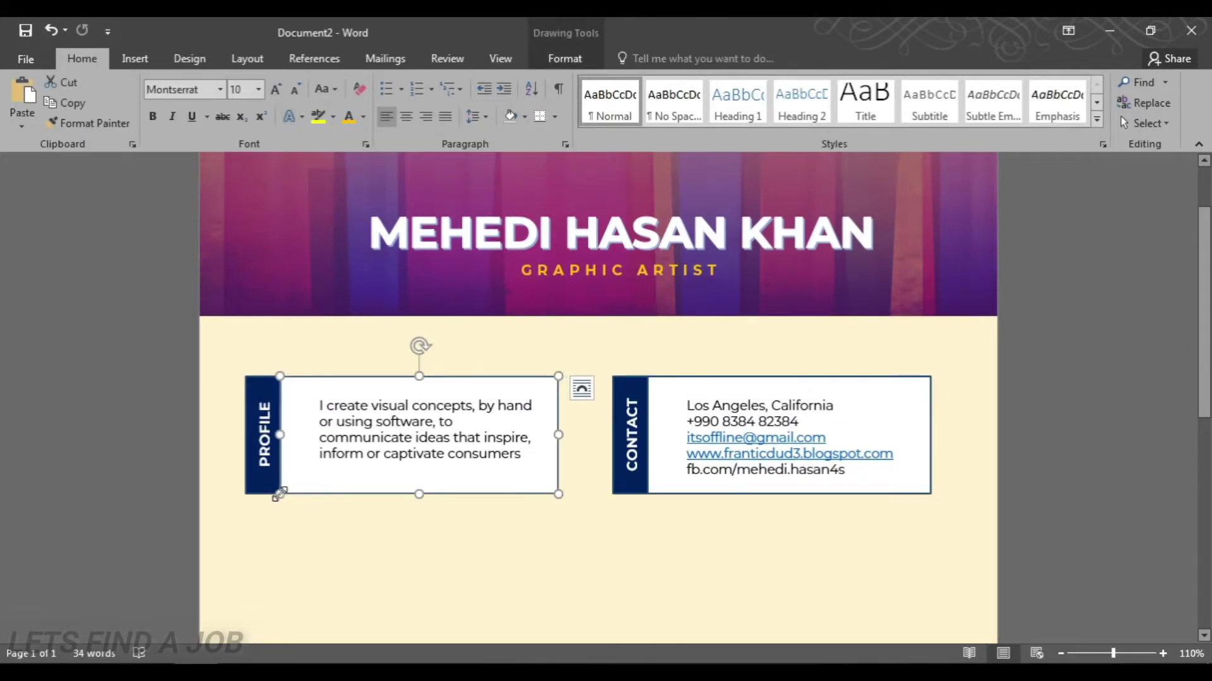
shift+click(248, 492)
scroll(265, 499, down, 3)
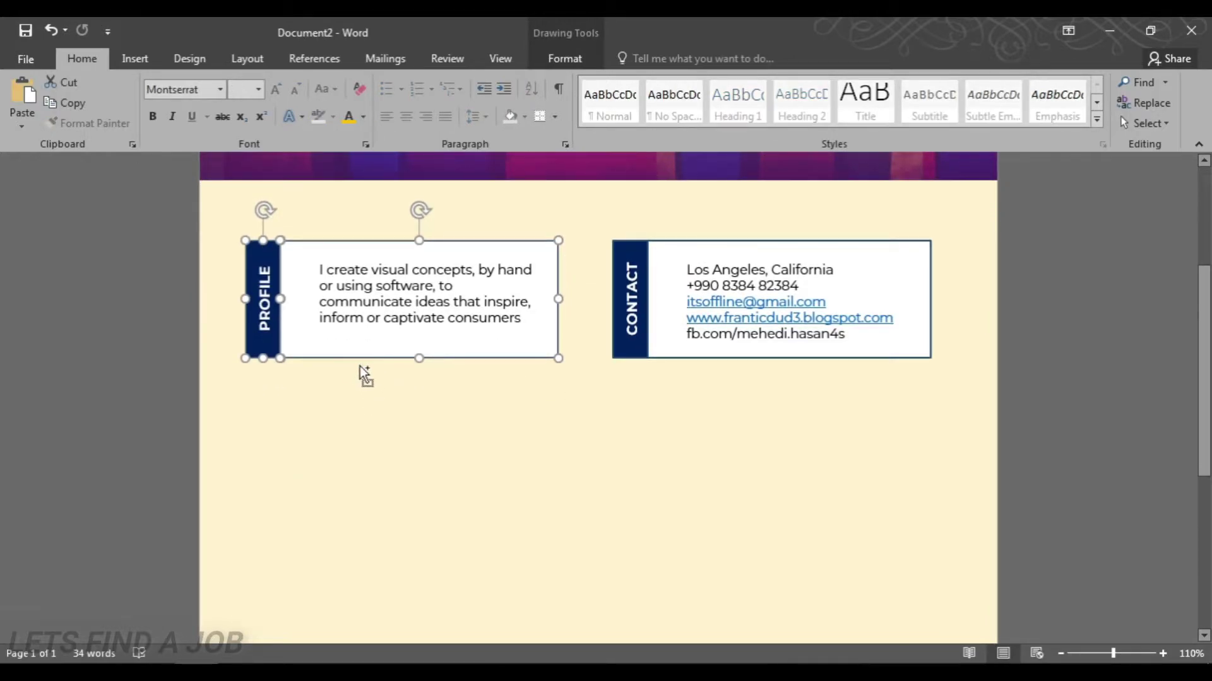
drag(364, 375, 341, 500)
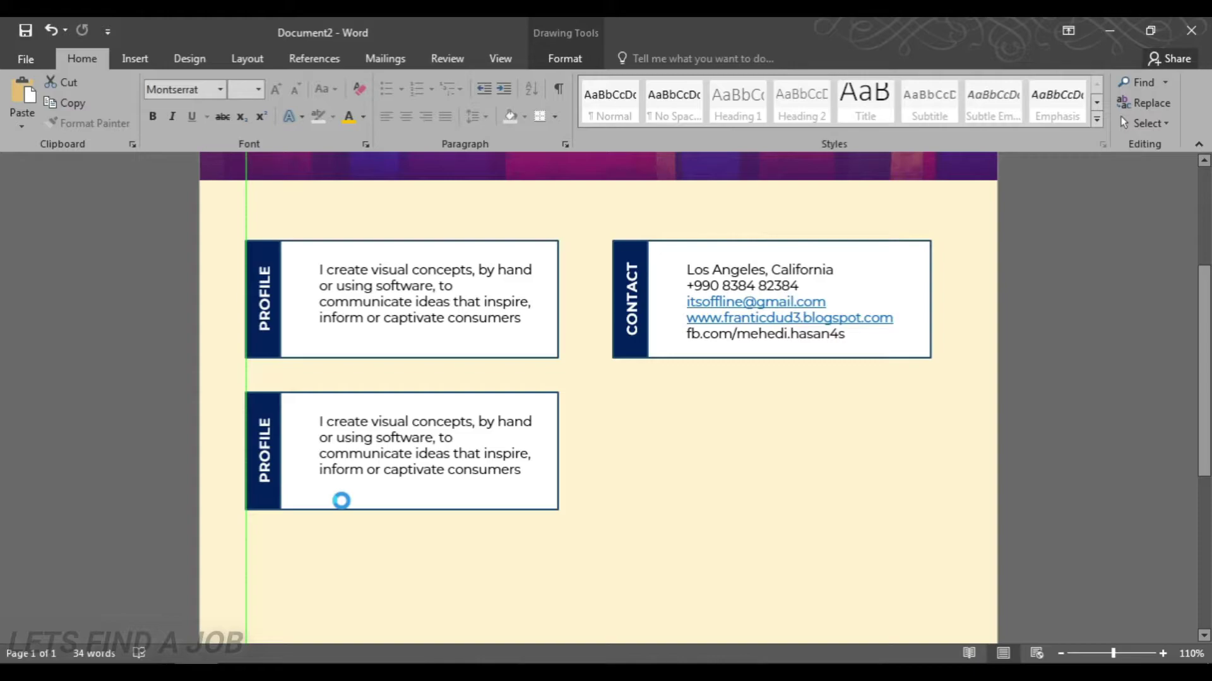
click(363, 453)
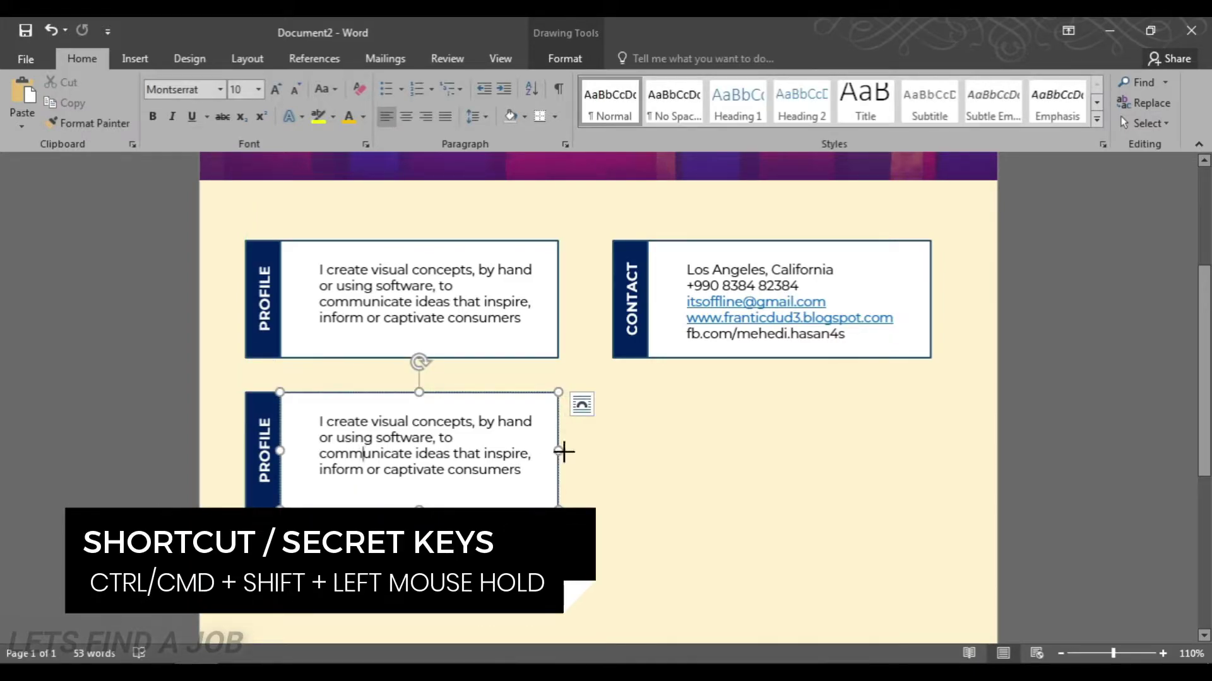
drag(564, 451, 934, 450)
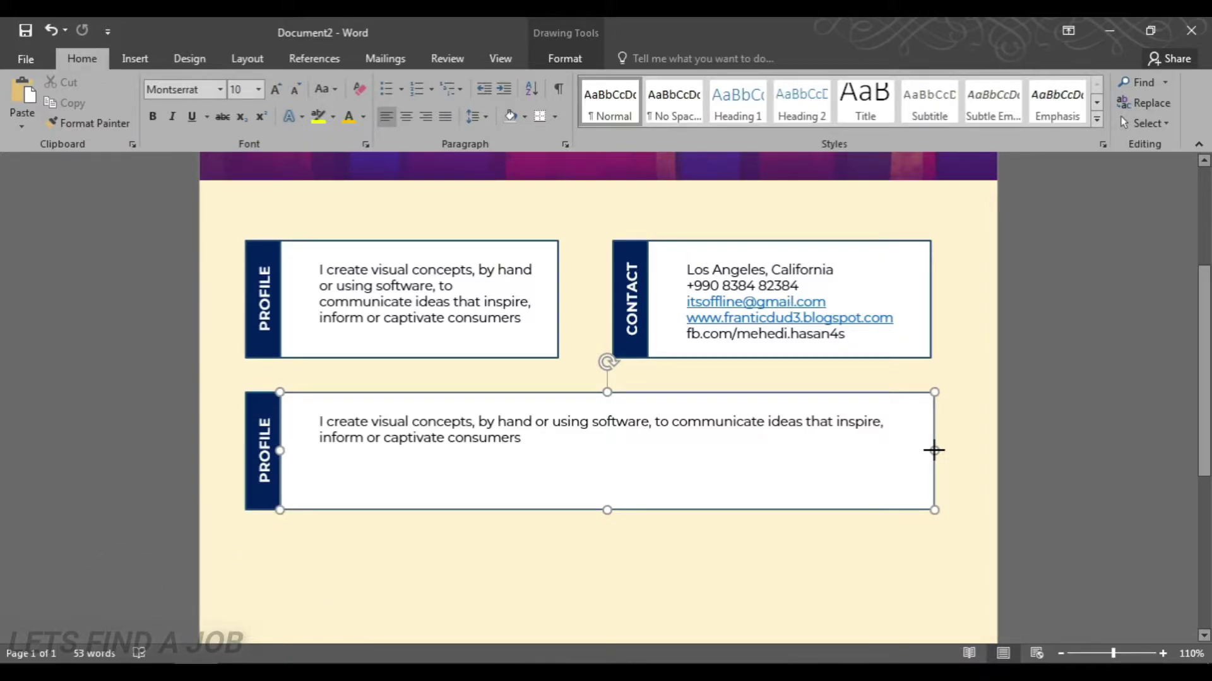
key(ctrl+a)
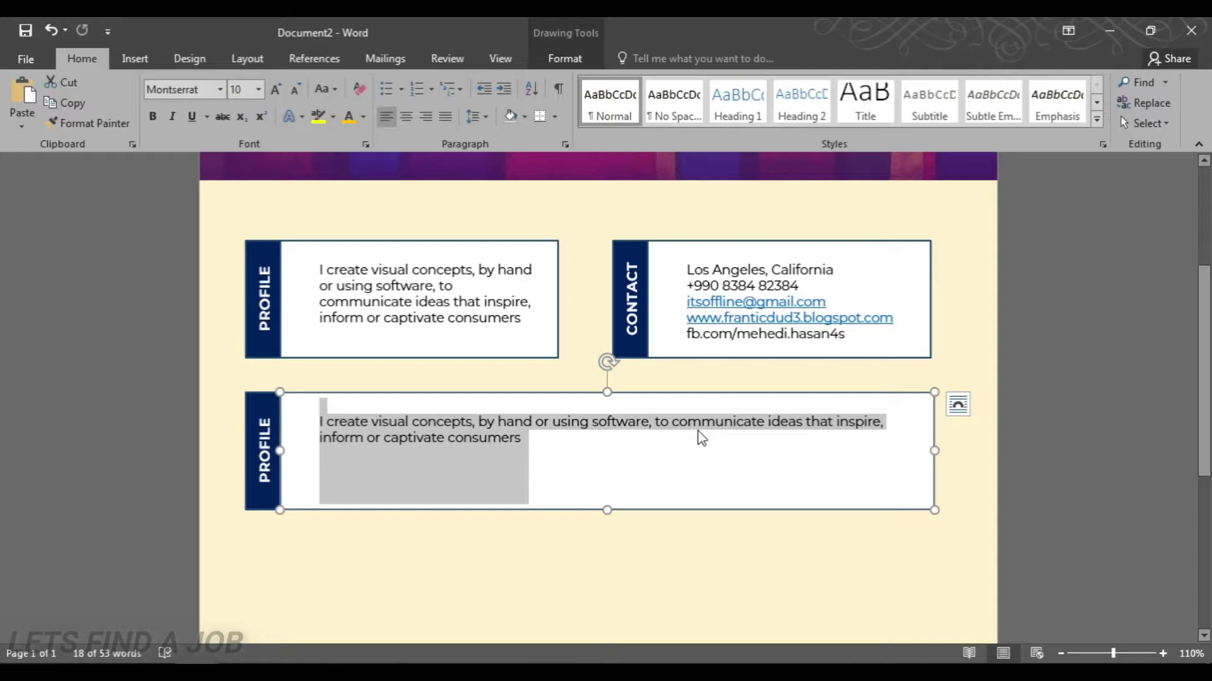
key(Delete)
ctrl+scroll(590, 466, up, 4)
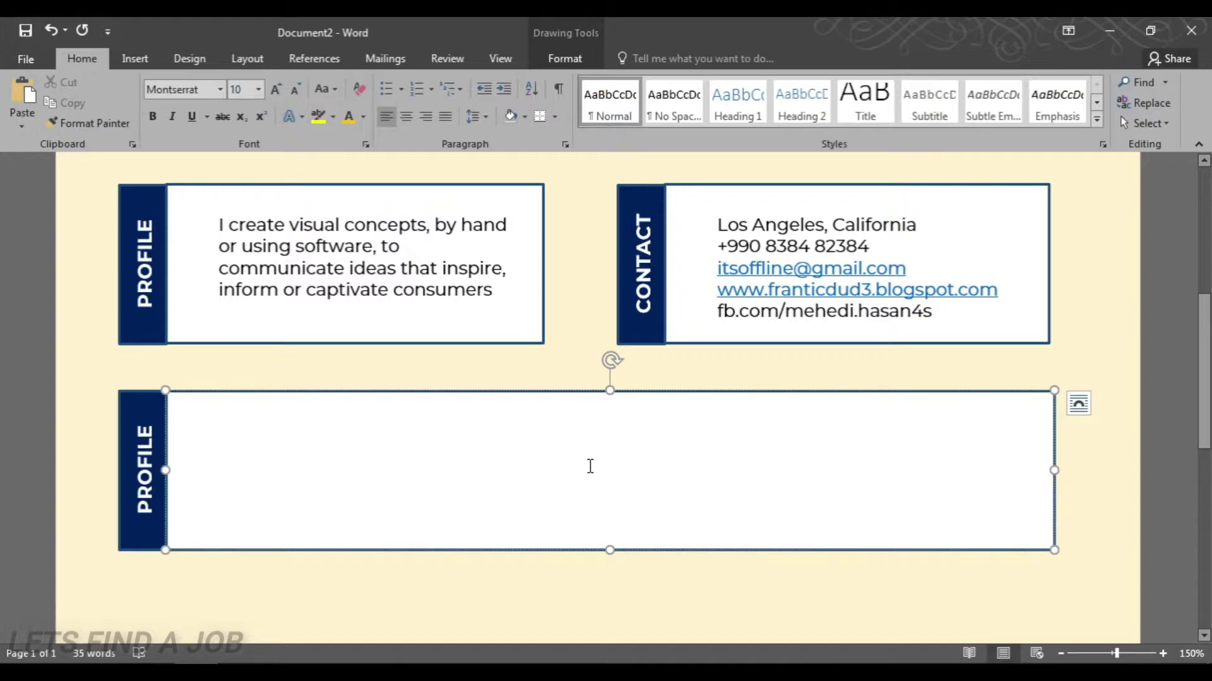
- Rename the new box's navy side label to EDUCATION
click(142, 467)
click(191, 403)
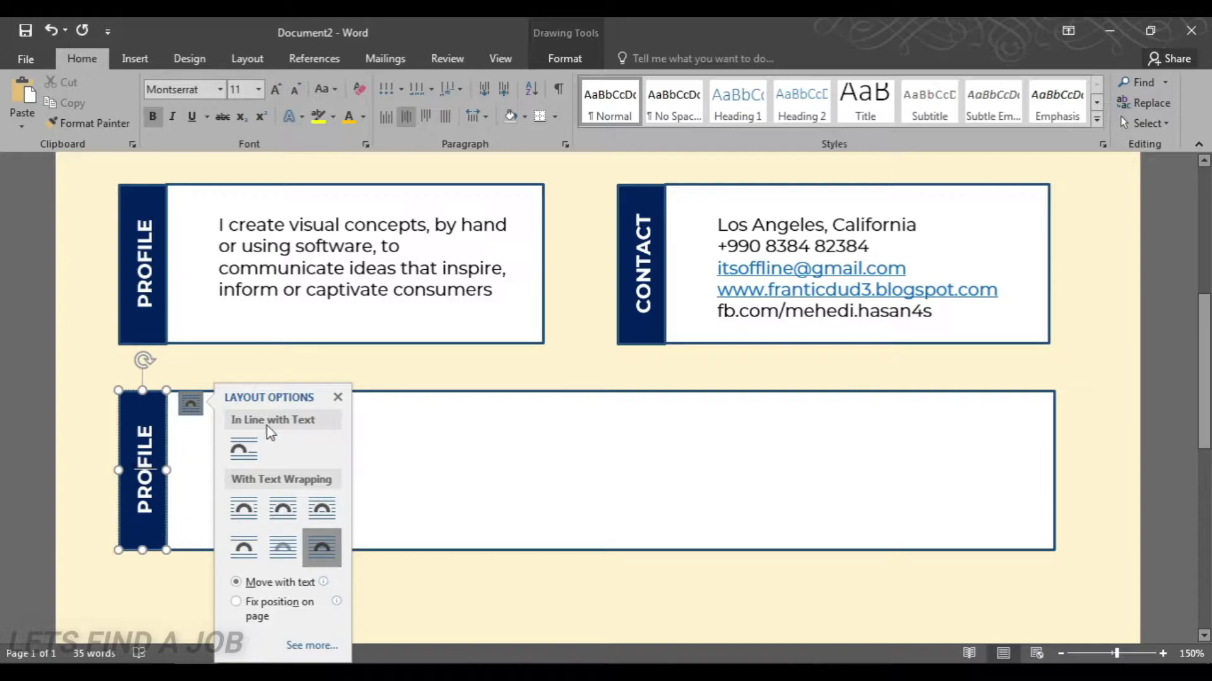
click(153, 480)
click(145, 467)
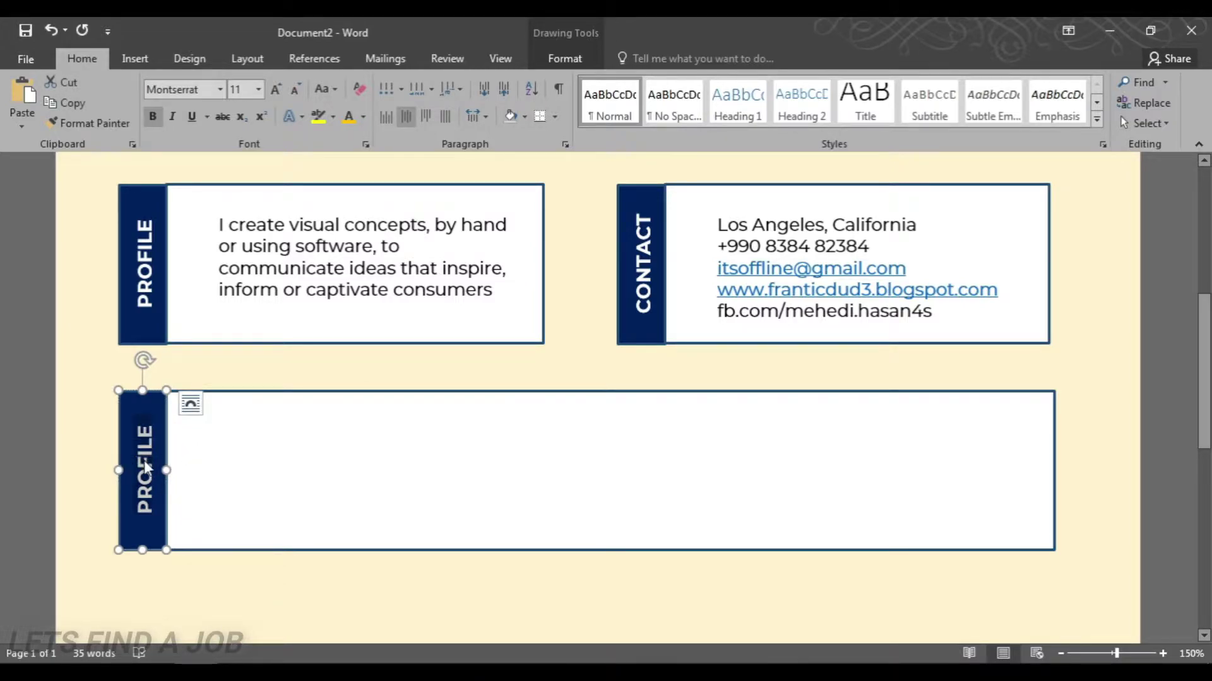
text(EDUCATI)
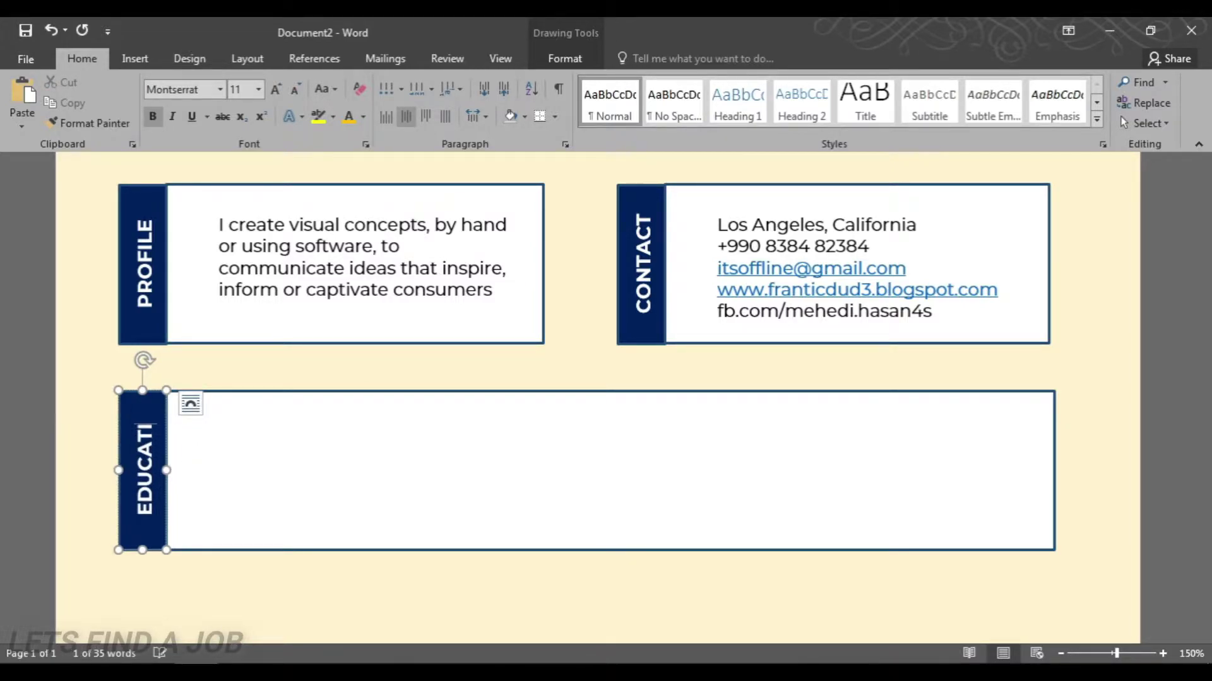
text(ON)
- Type three tab-separated education entries: titles, 2014 dates, schools, and cities like Houston, TX
click(229, 432)
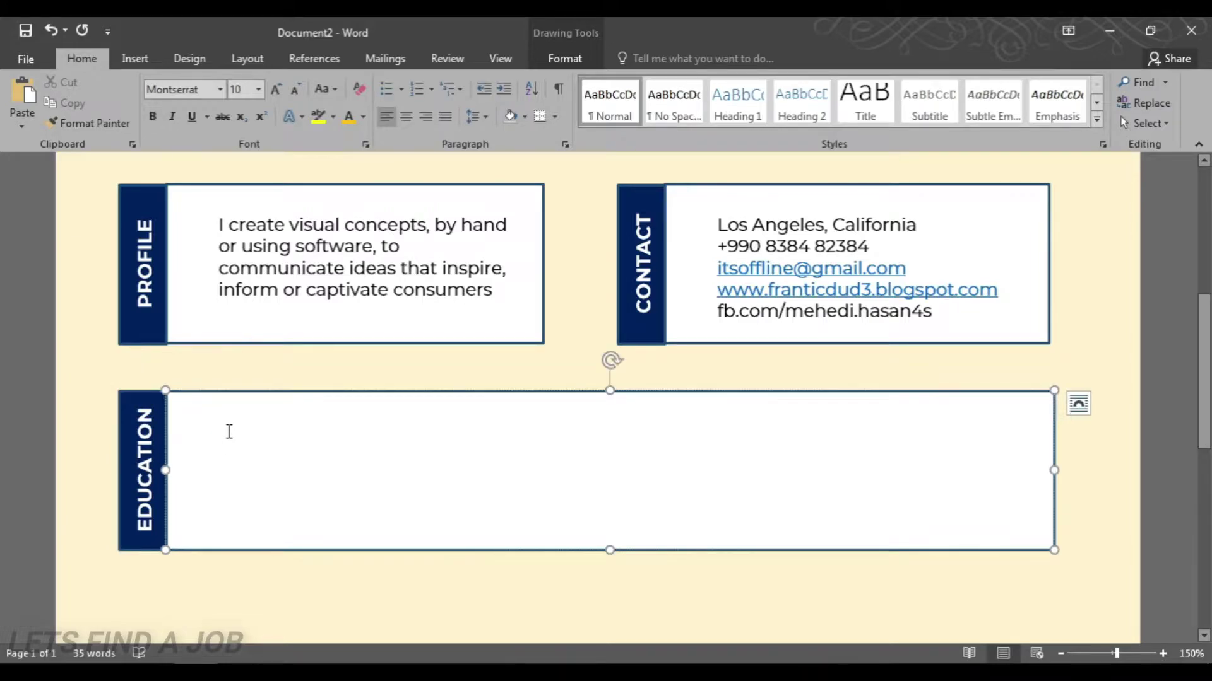
text(BA)
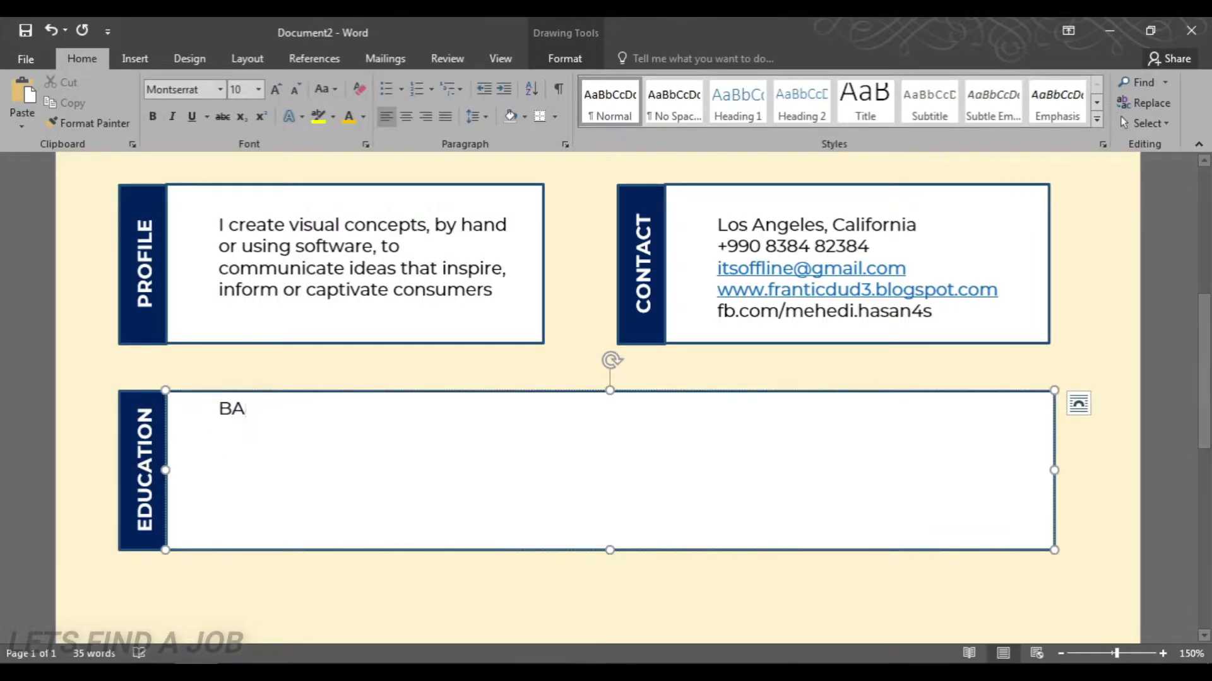
text( VISUAL DESIGN)
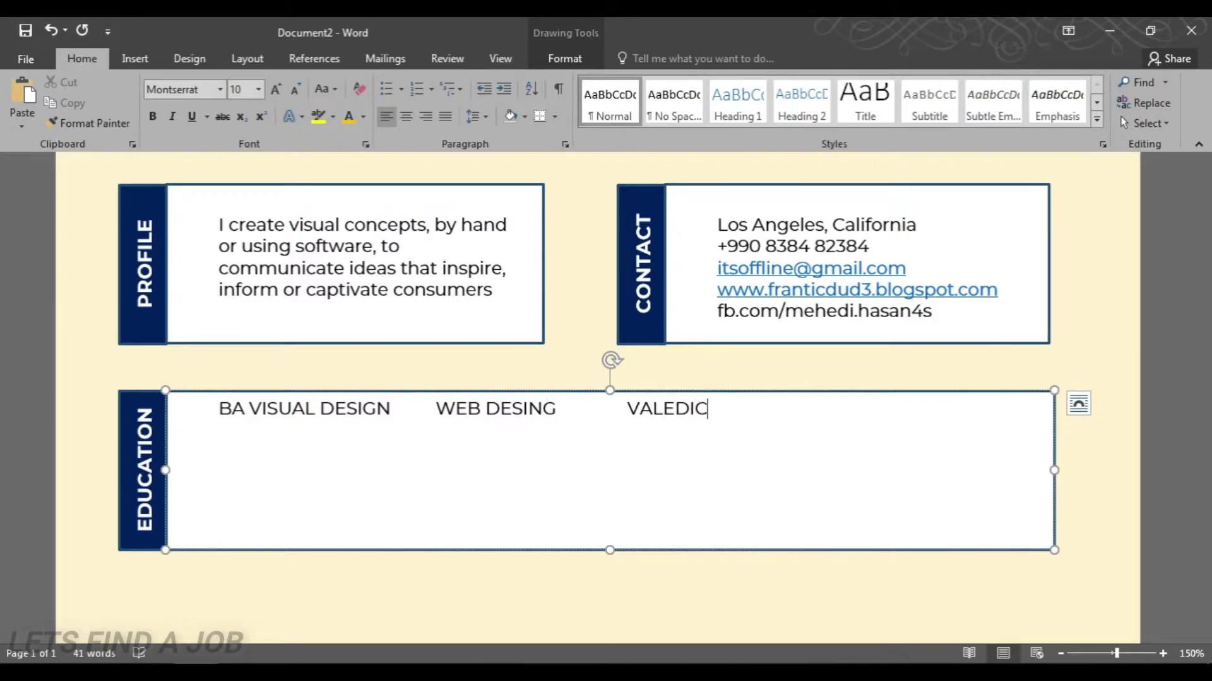
text(TORIAN)
click(434, 409)
key(Tab)
click(689, 409)
key(Tab)
click(501, 409)
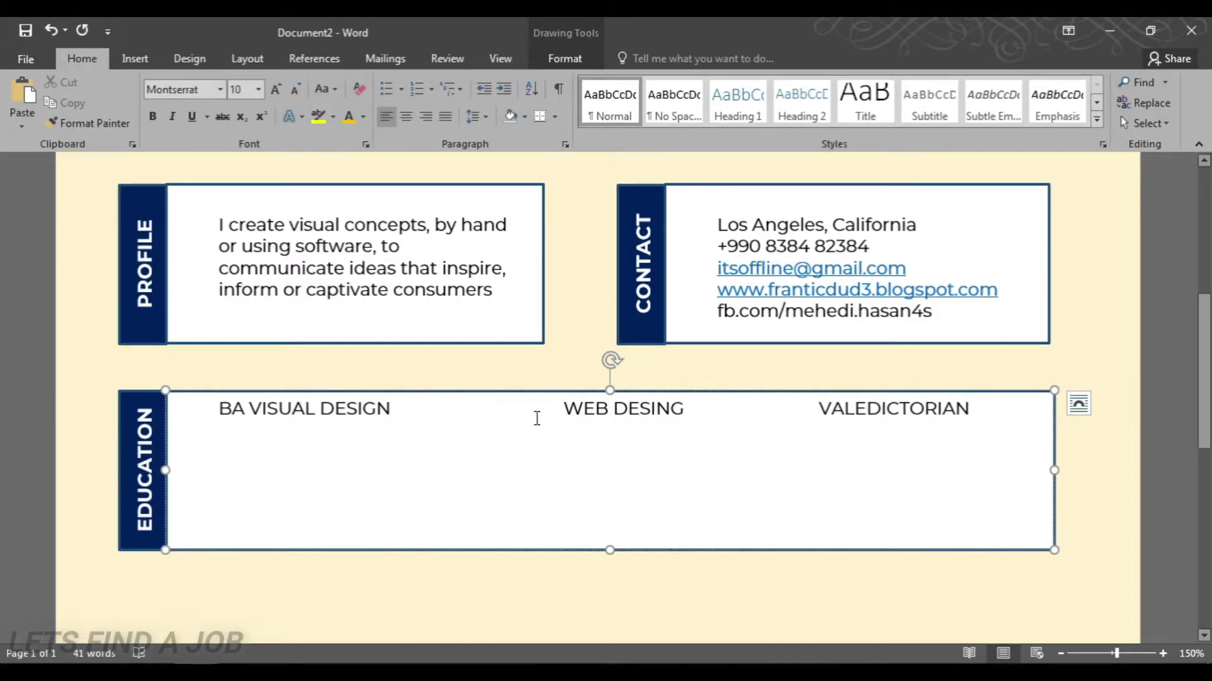
key(BackSpace)
key(Down)
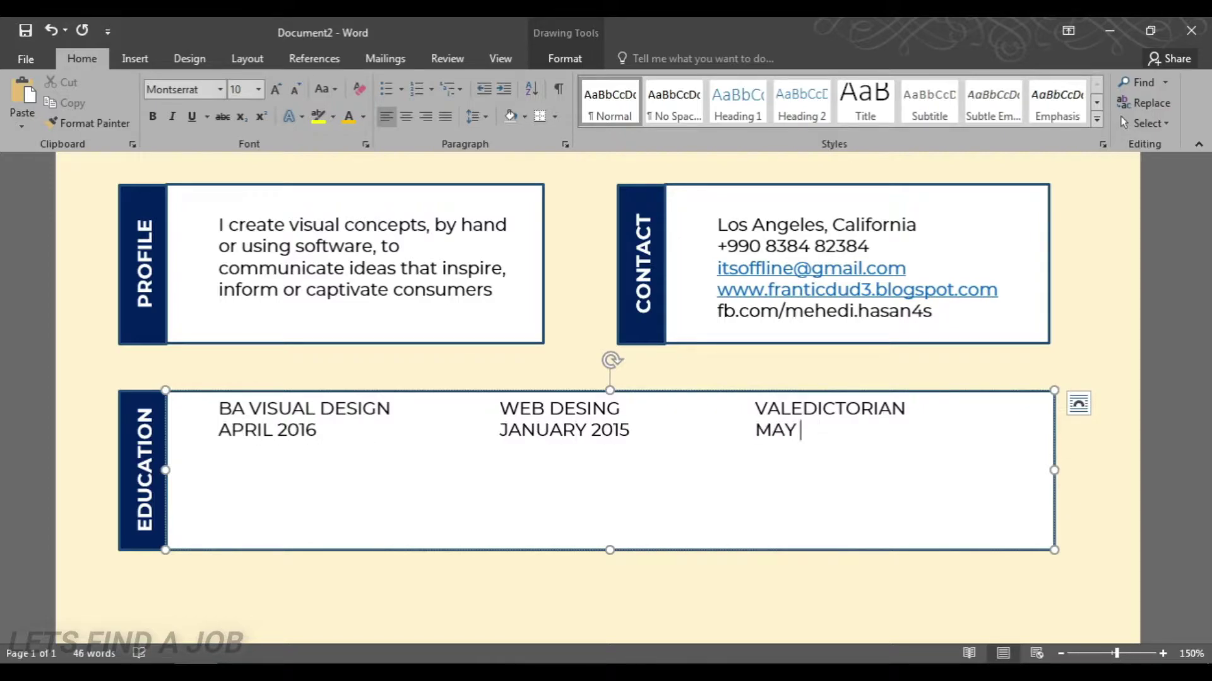
text(2014)
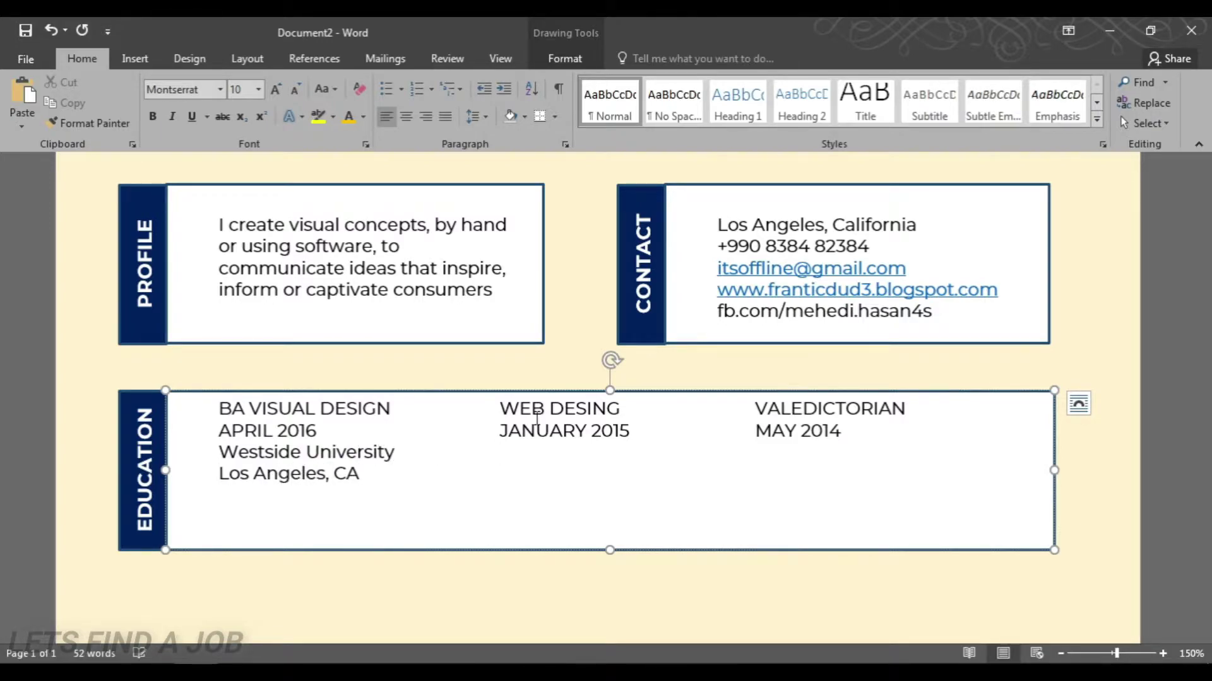
text(ool)
key(Tab)
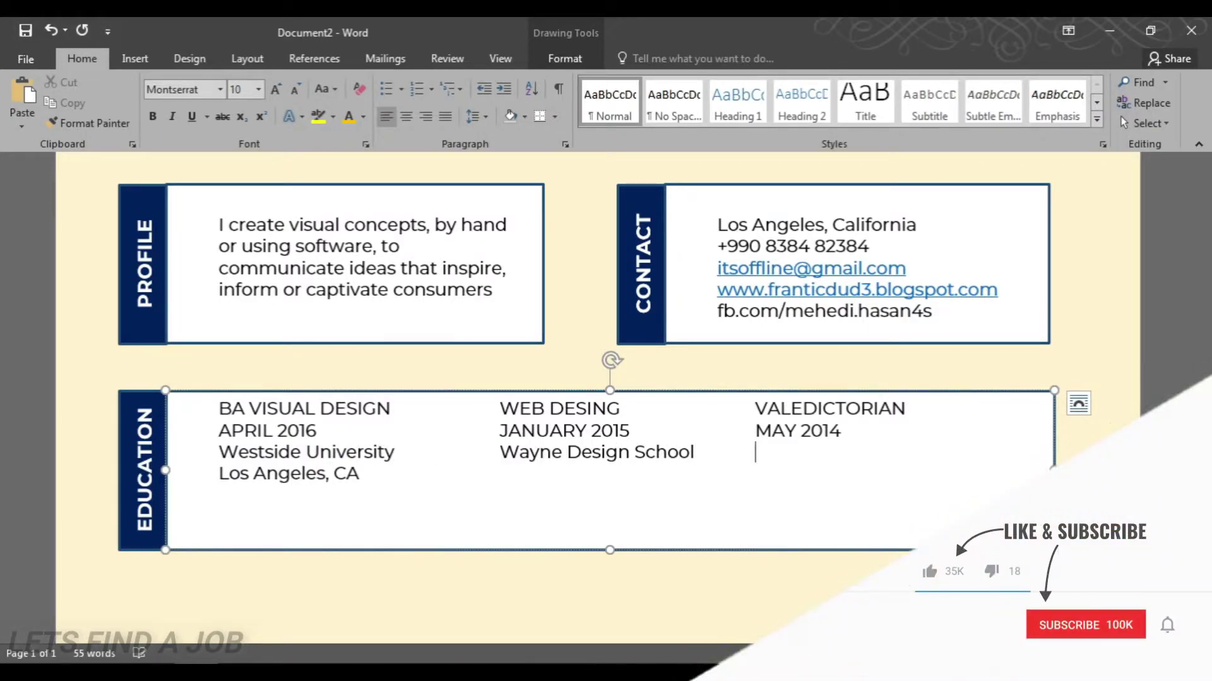
text(s Senior High School)
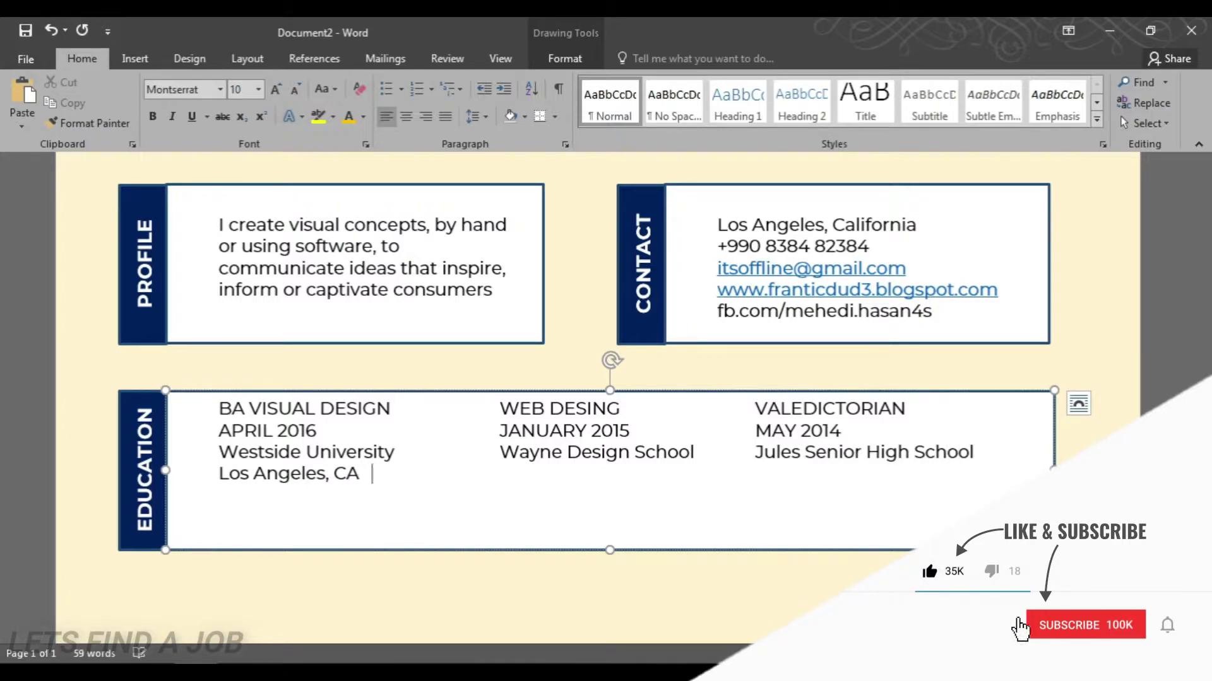
text( Los Angeles, CA	Houston, TX)
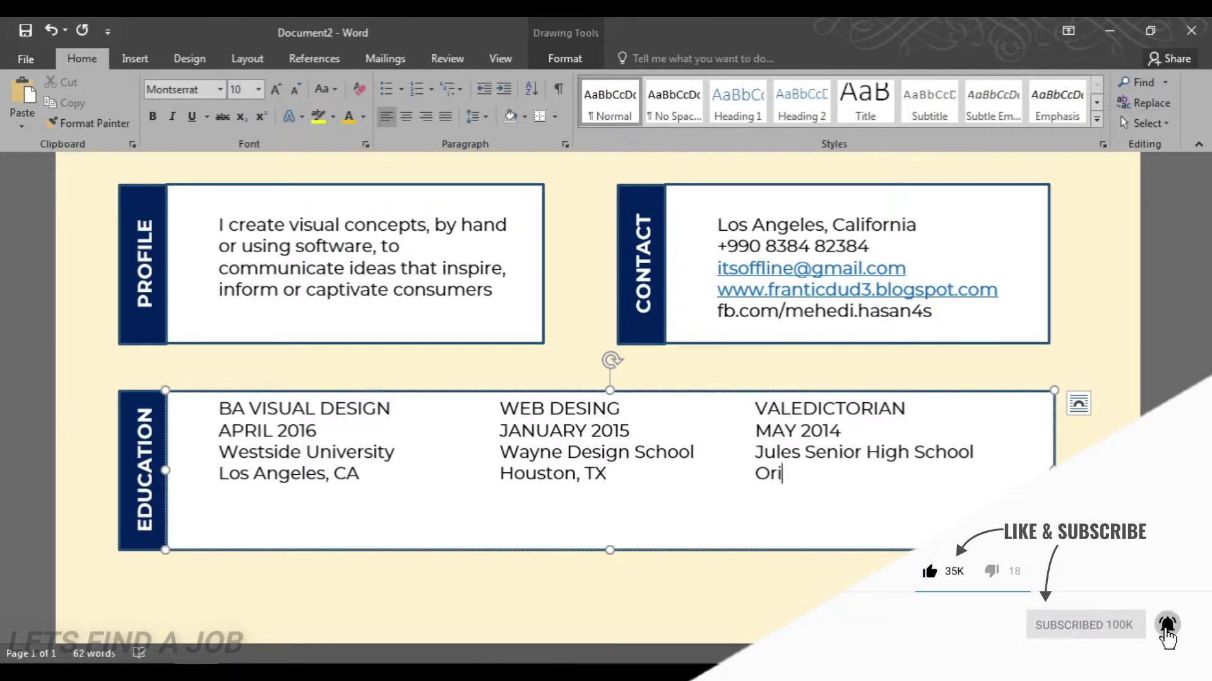
- Bold the title and date lines and colour the titles dark navy blue
triple_click(537, 409)
key(ctrl+b)
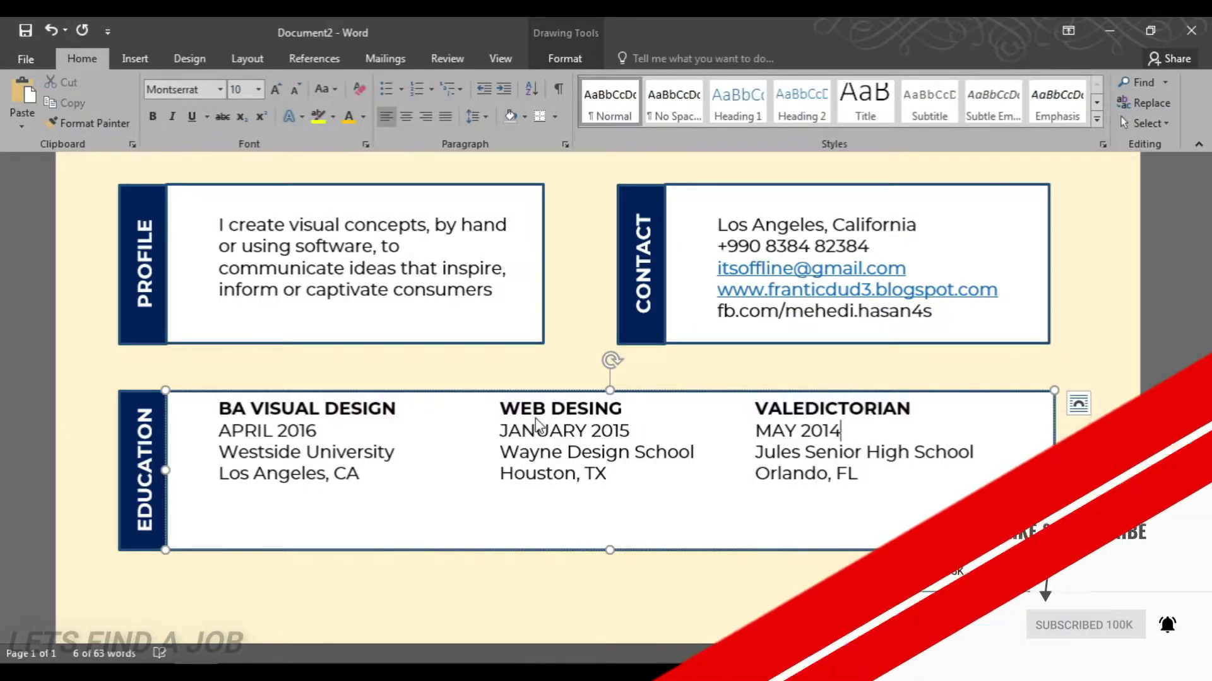
triple_click(537, 430)
key(ctrl+b)
triple_click(536, 409)
click(349, 116)
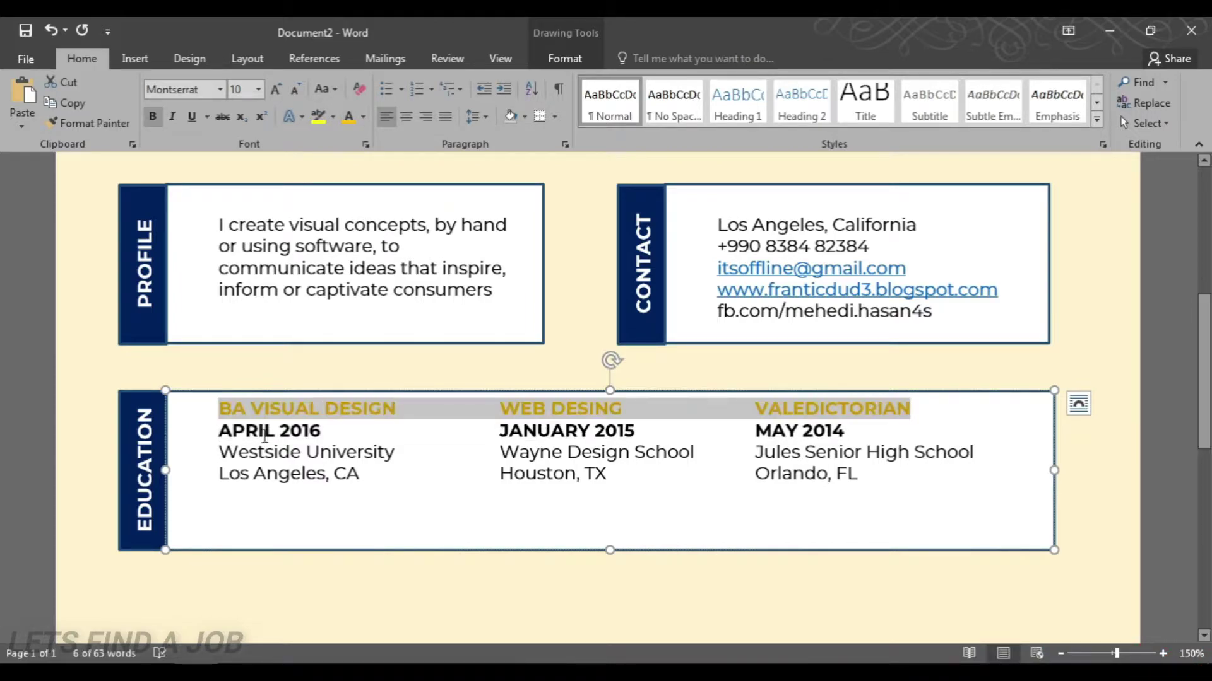
click(364, 116)
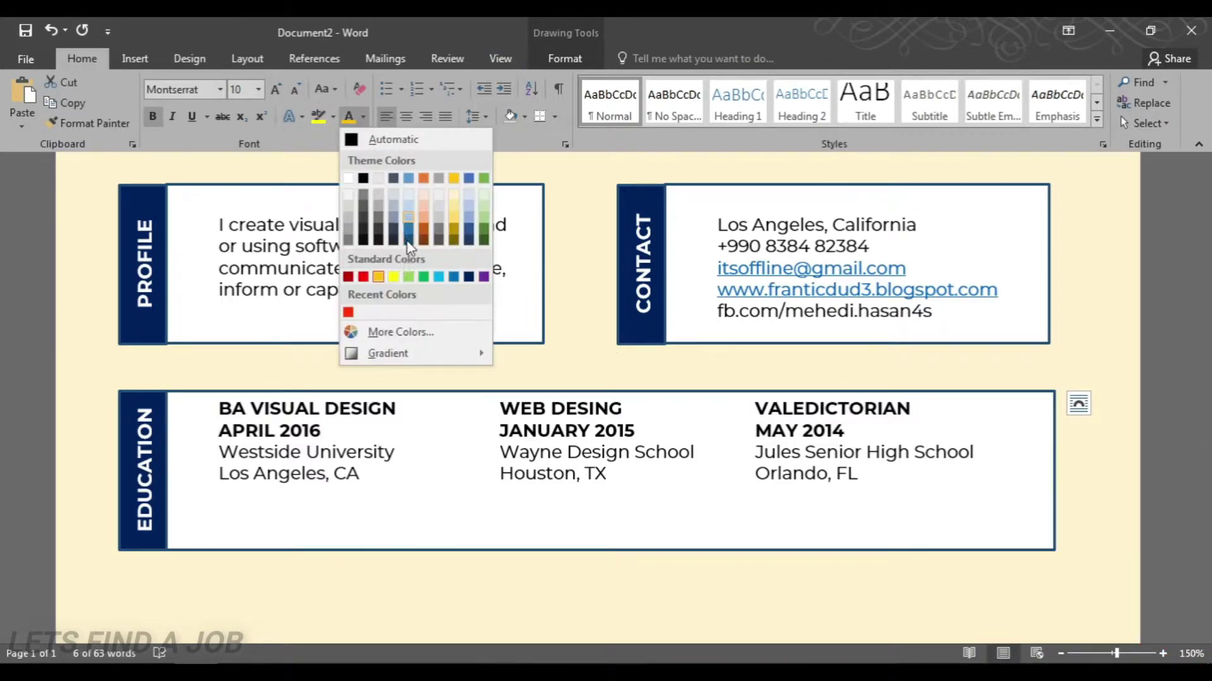
click(470, 236)
- Switch to Select Objects mode and select the Education box as a shape
scroll(264, 490, down, 3)
click(137, 429)
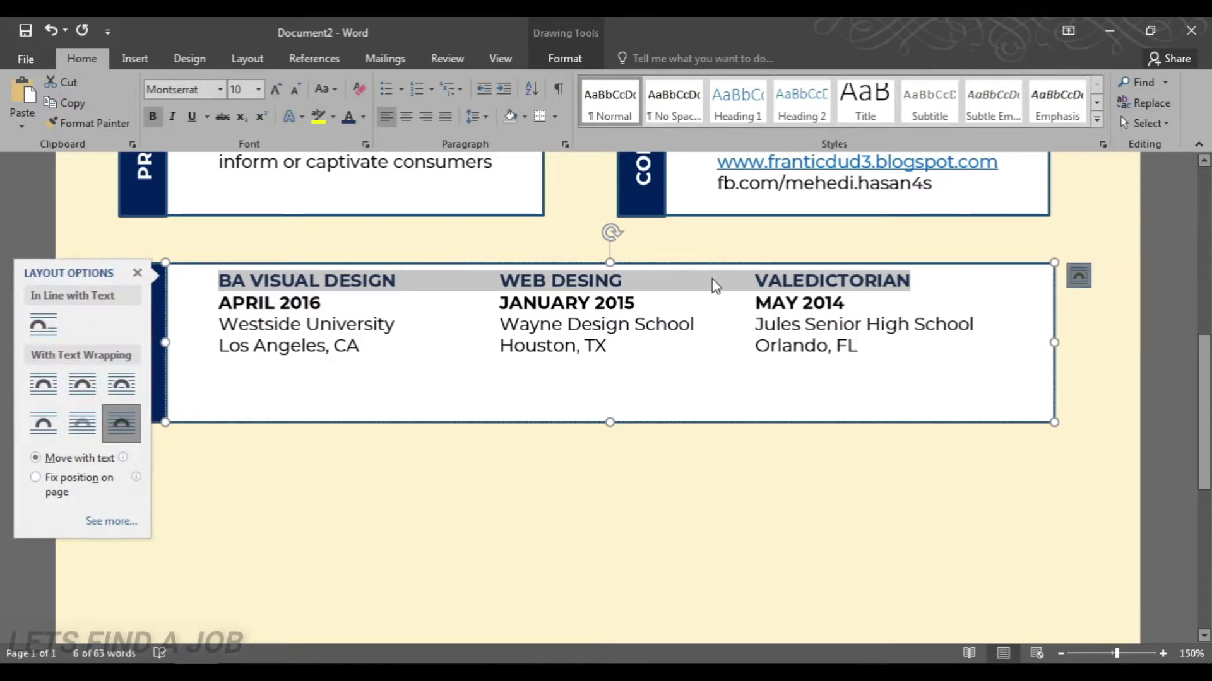
click(1145, 123)
click(1082, 173)
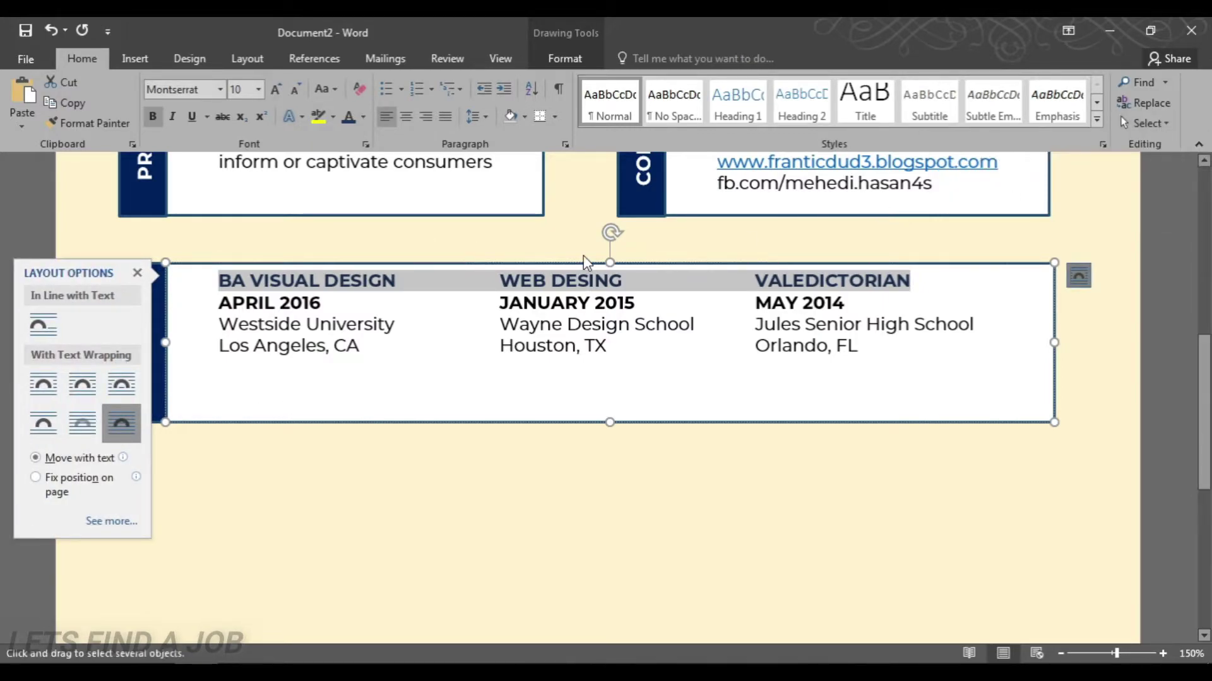
click(154, 409)
- Duplicate the Education box and its label strip directly below
scroll(215, 438, down, 4)
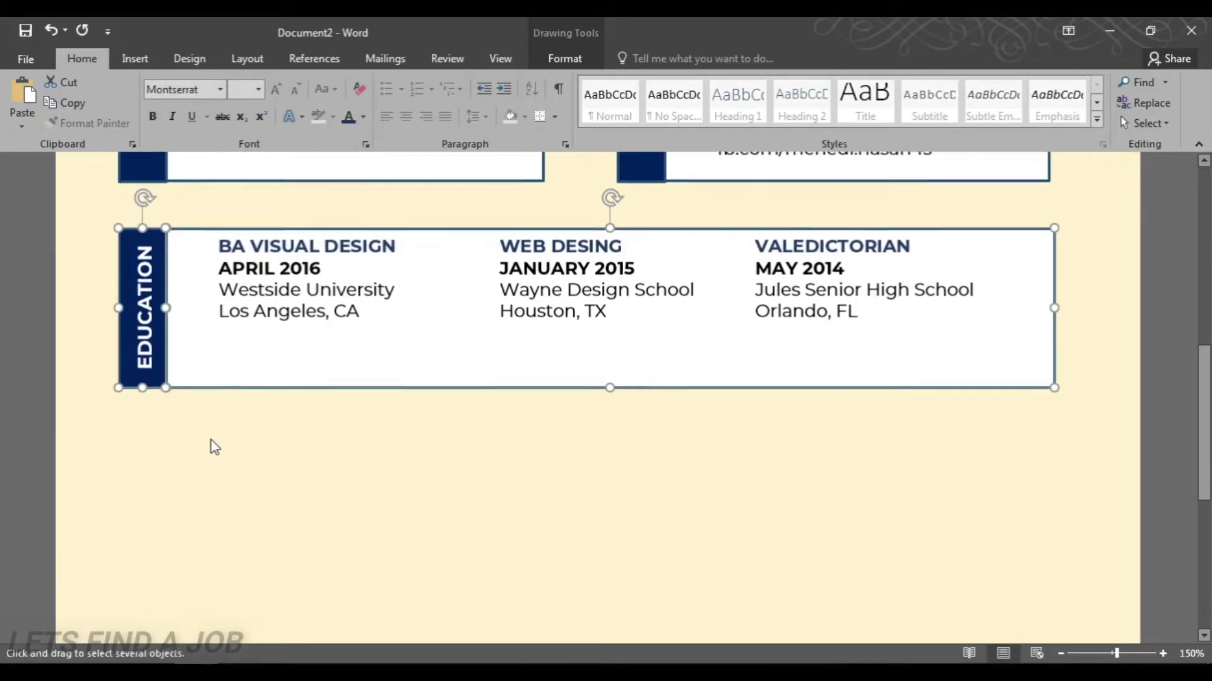
drag(211, 441, 946, 189)
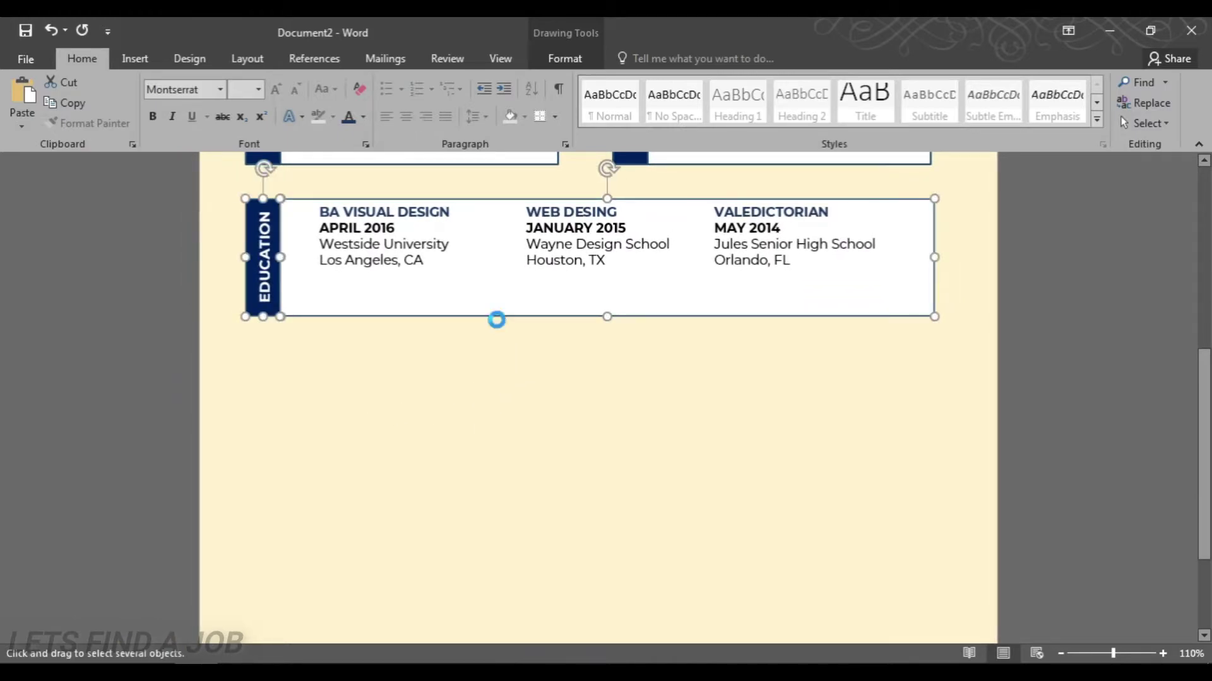
drag(496, 320, 502, 468)
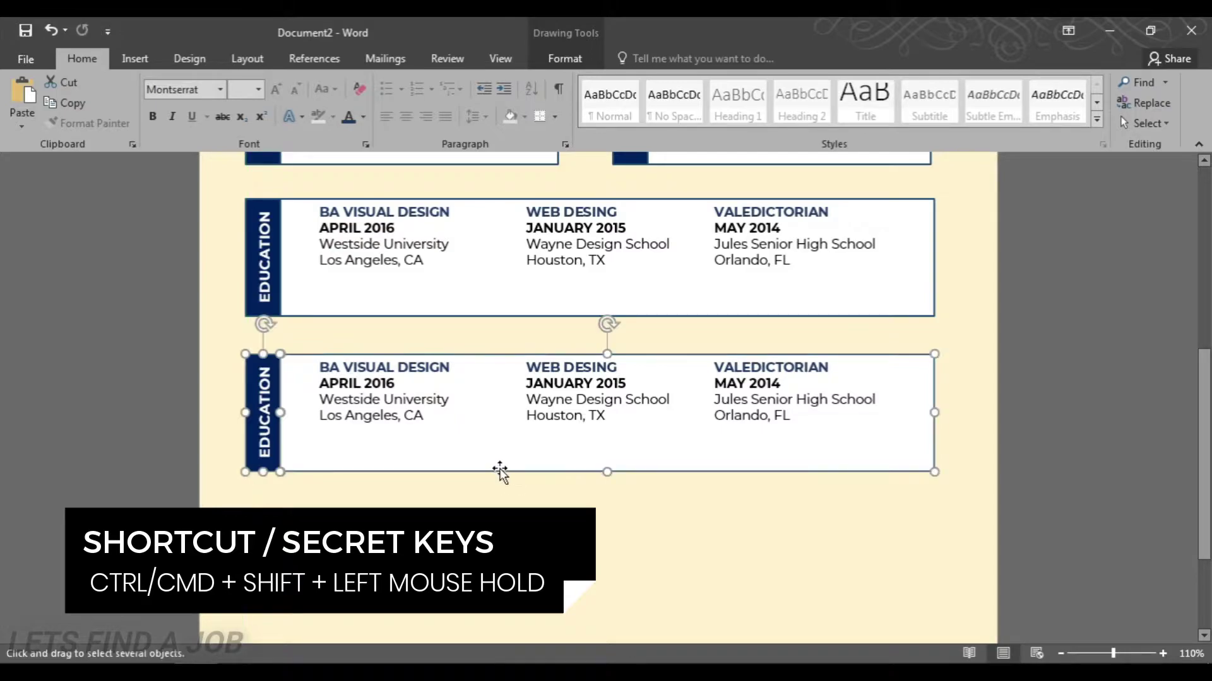
click(457, 438)
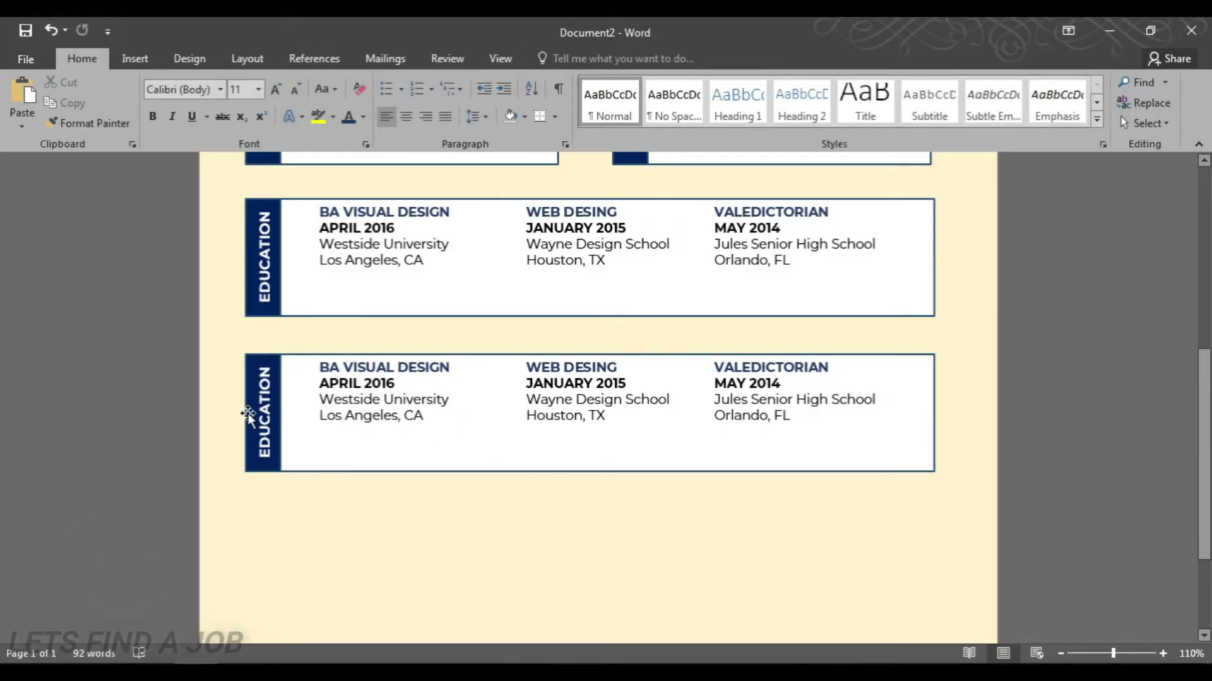
- Change the copy's side label from EDUCATION to WORKS
click(264, 435)
double_click(267, 414)
text(wo)
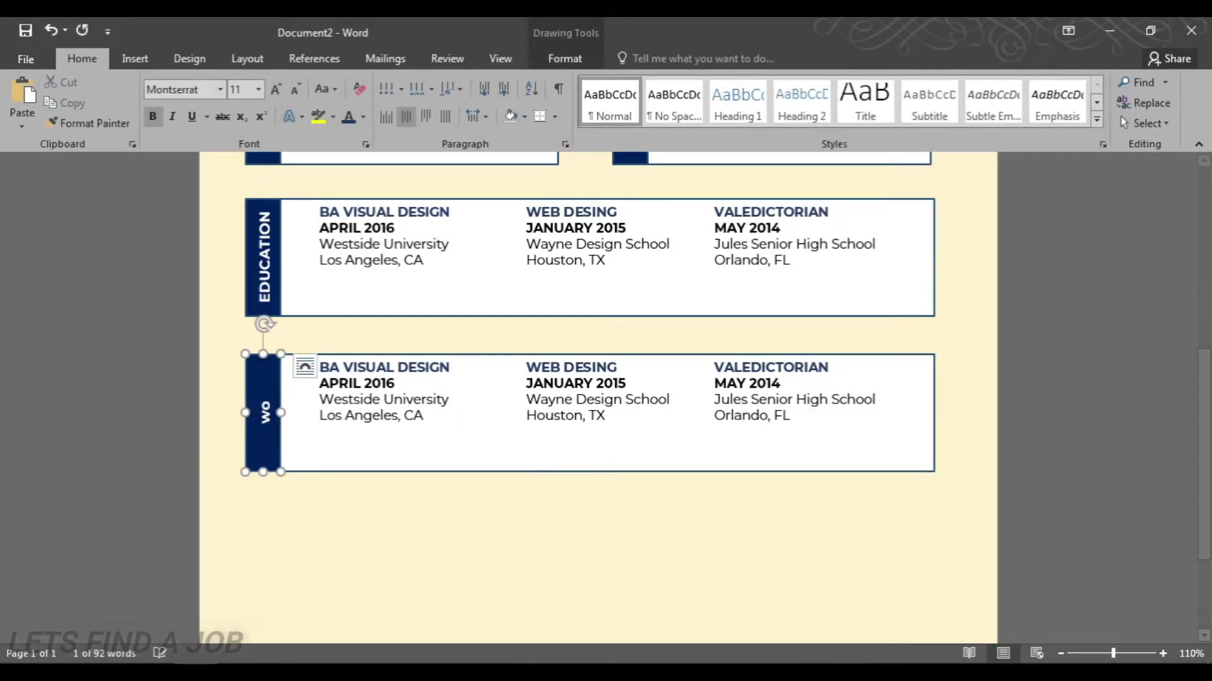
text(rks)
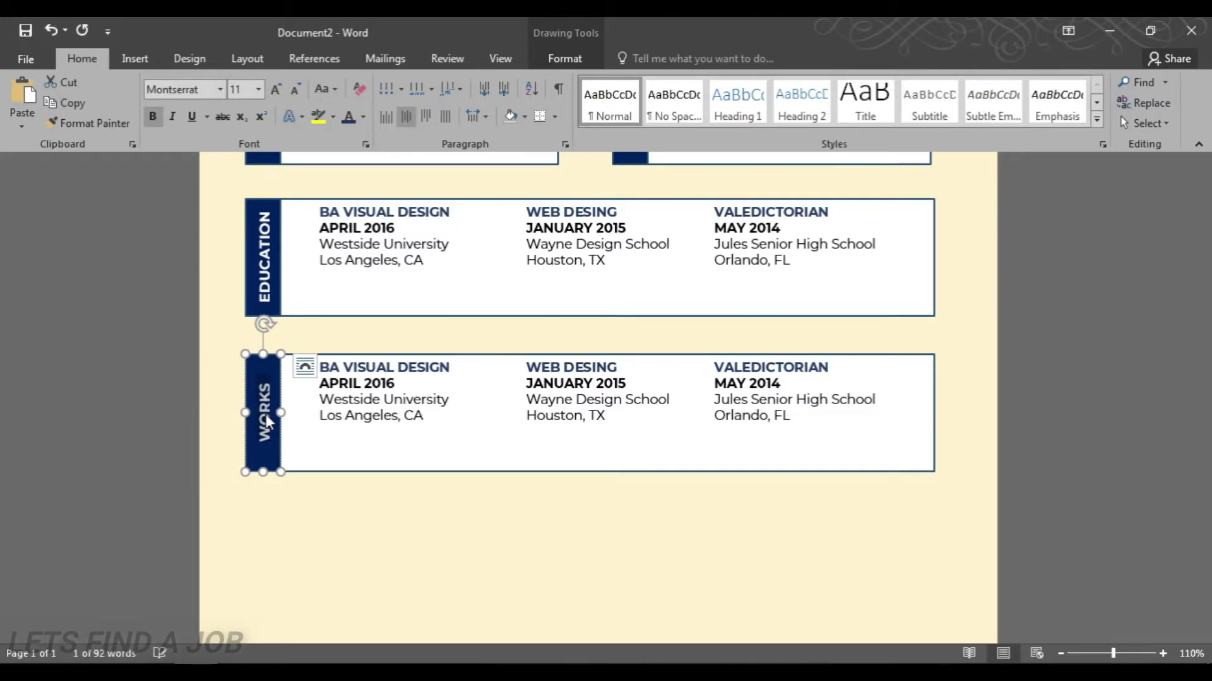
click(364, 384)
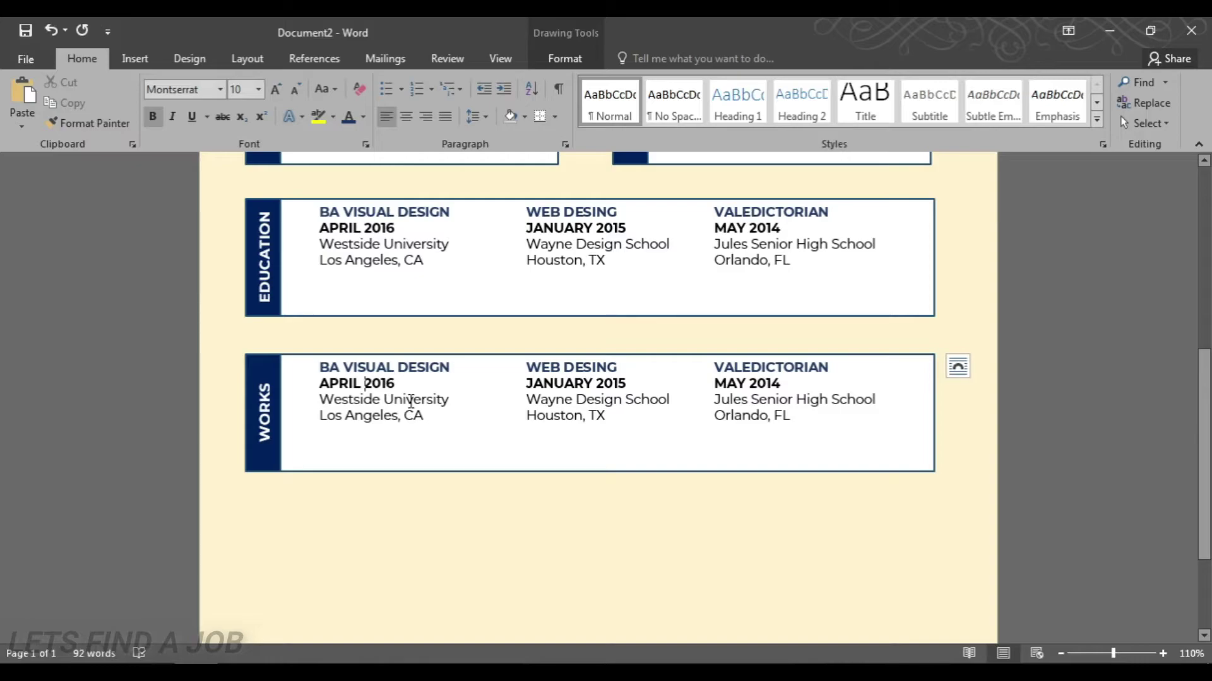
click(309, 222)
- Insert blank lines above the Education and WORKS entries
key(Left)
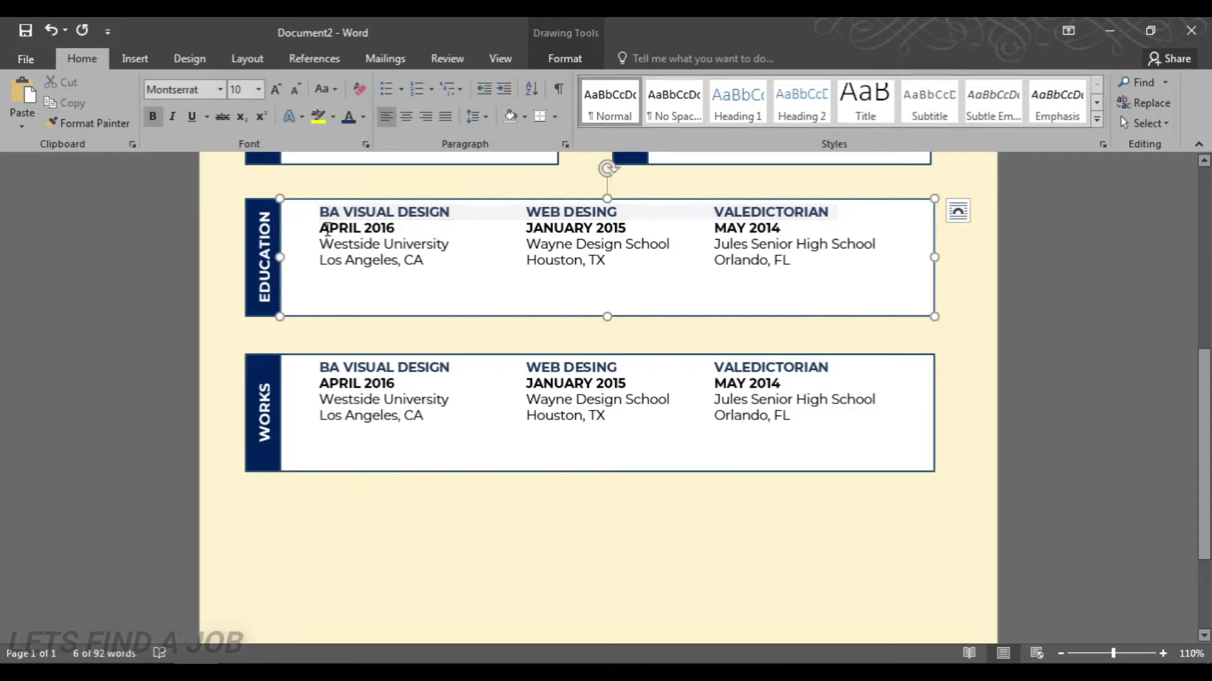
key(Return)
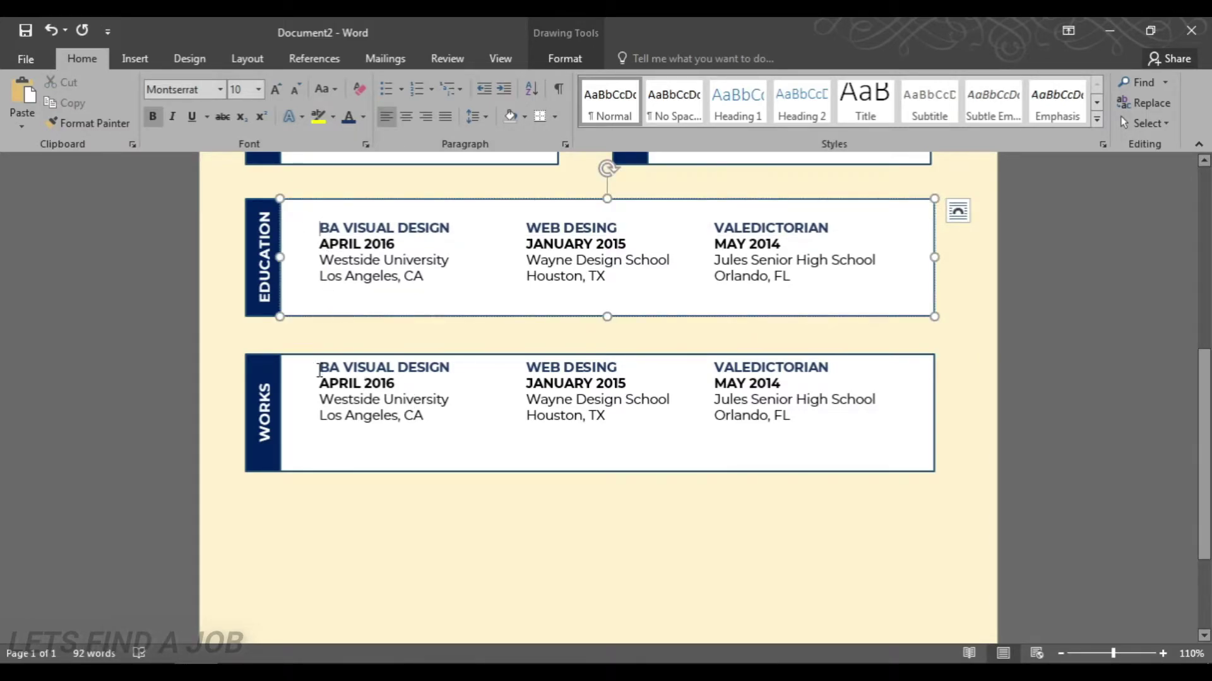
click(318, 369)
key(Return)
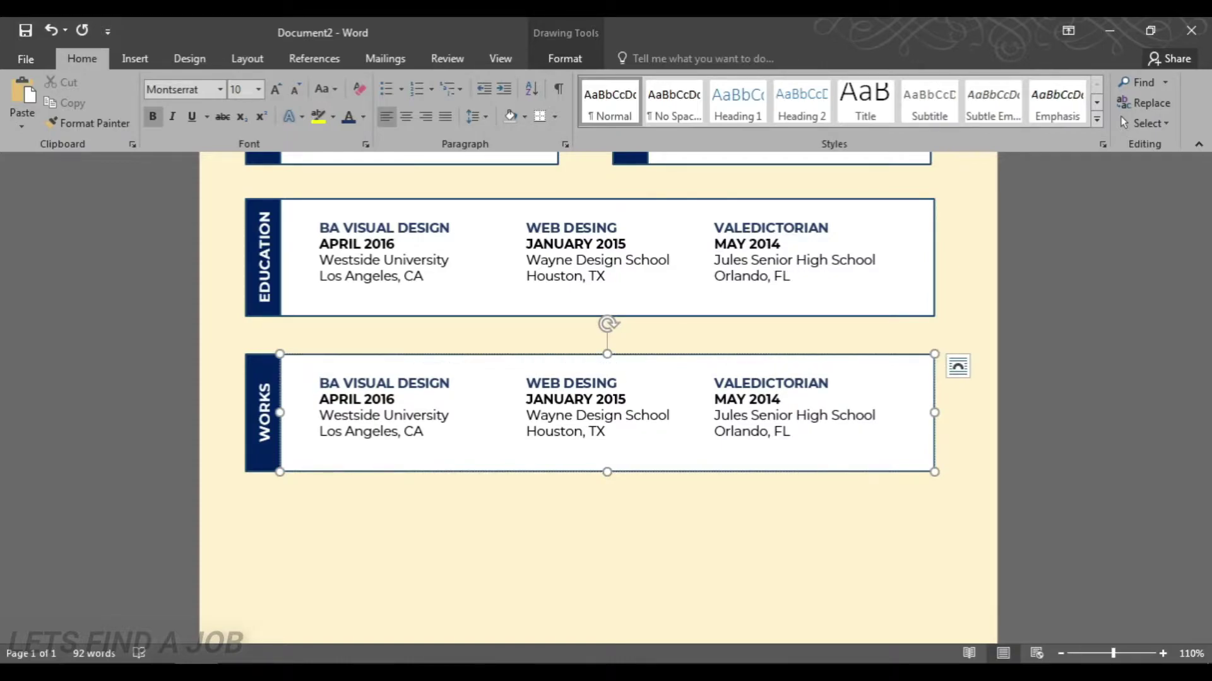
- Retitle the WORKS entries GRAPHIC DESIGNER, ART ASSISTANT and INTERNSHIP
key(shift+End)
text(GRAPHIC DESI)
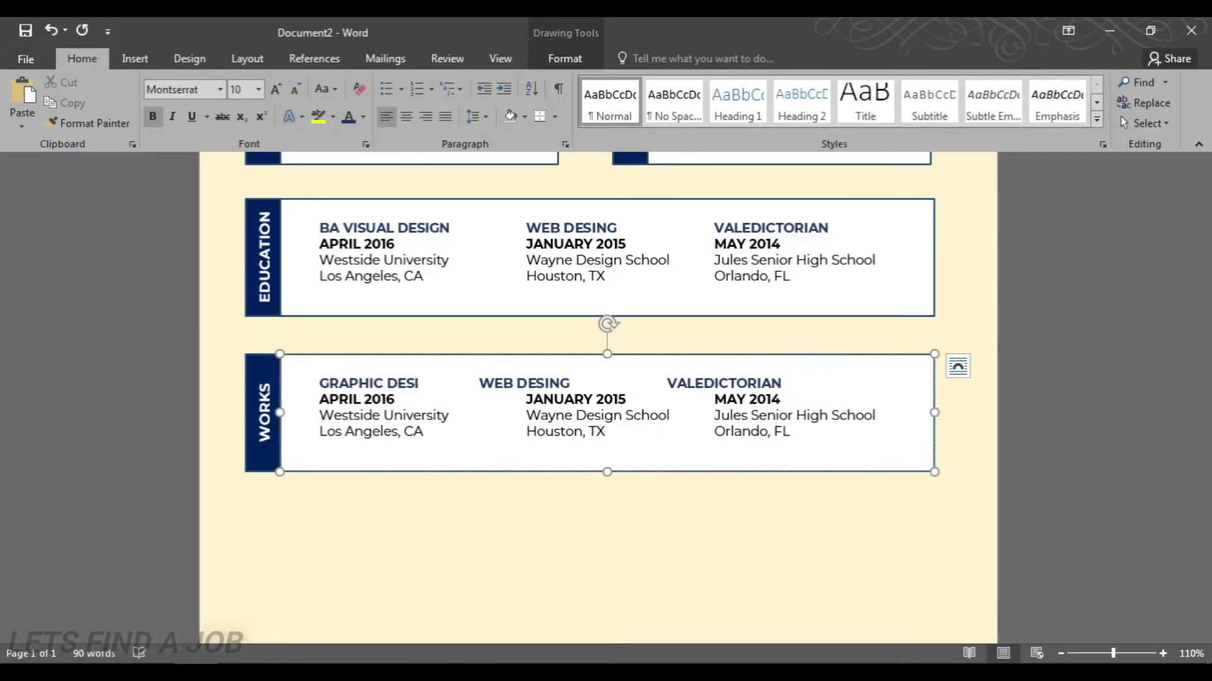
text(GNER)
key(Right)
key(ctrl+shift+Right)
text(ART ASSI)
key(ctrl+shift+Right)
text(STANT)
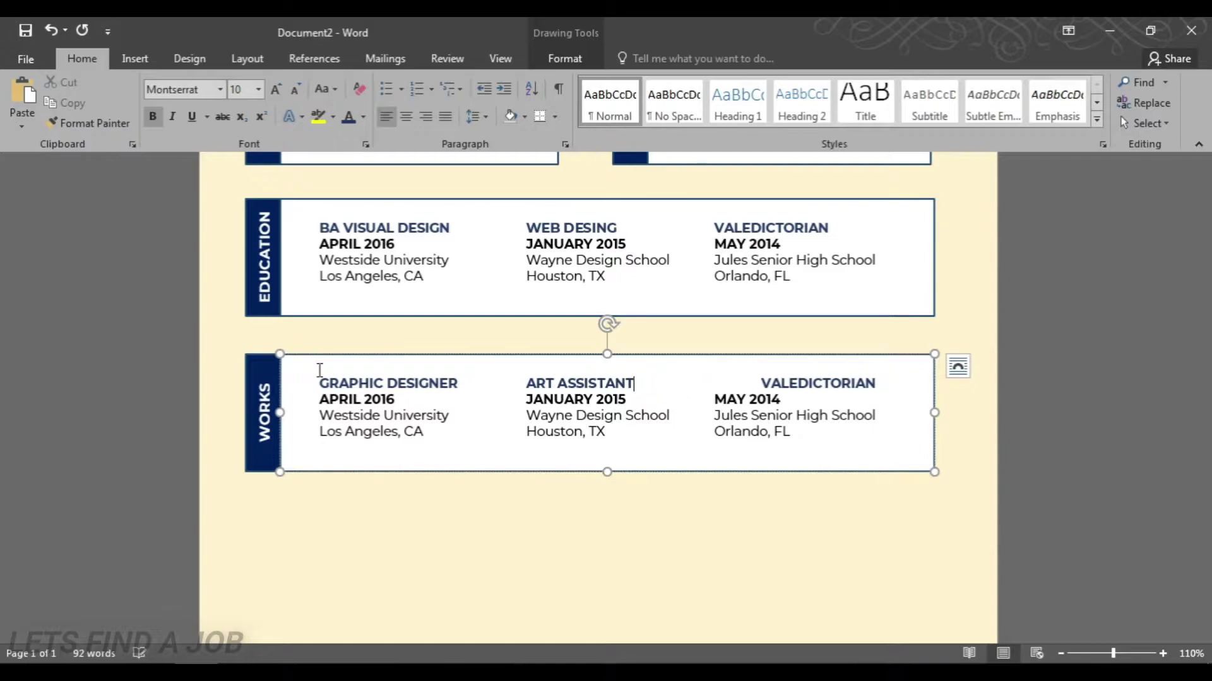
key(Right)
key(ctrl+shift+Right)
text(INTERNSHIP)
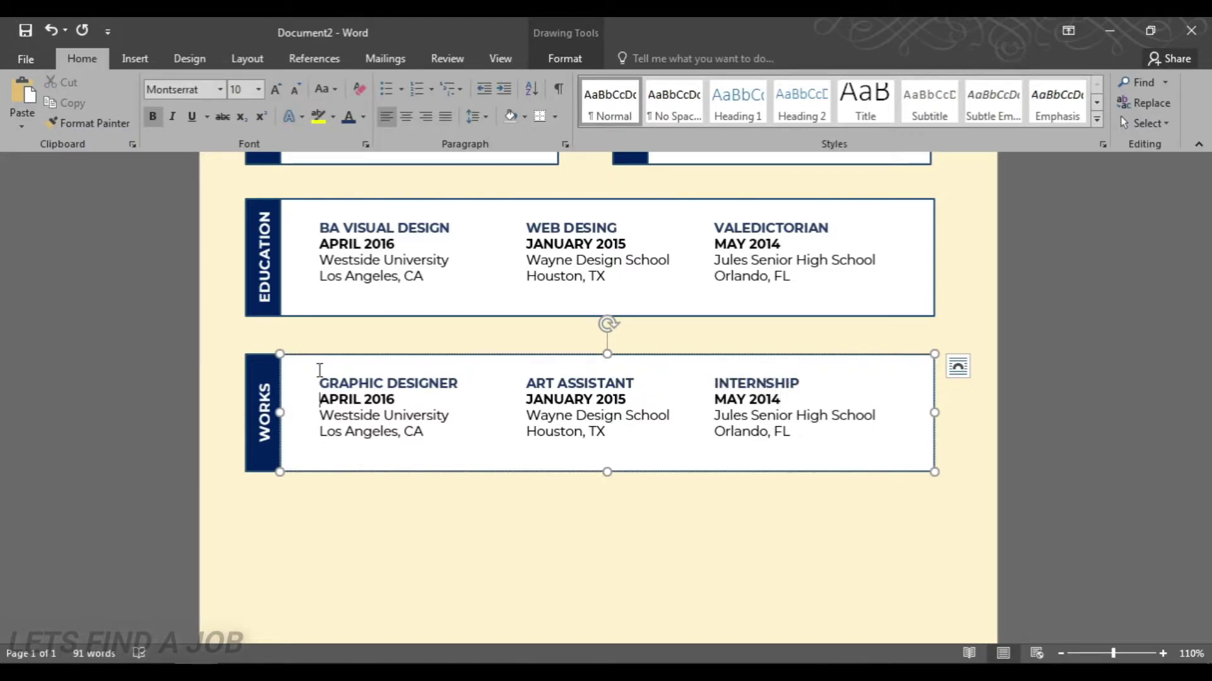
- Change the entry dates to SEPTEMBER 2020, MAY 2020 and AUGUST
key(ctrl+shift+Right)
text(SEPTEMBER )
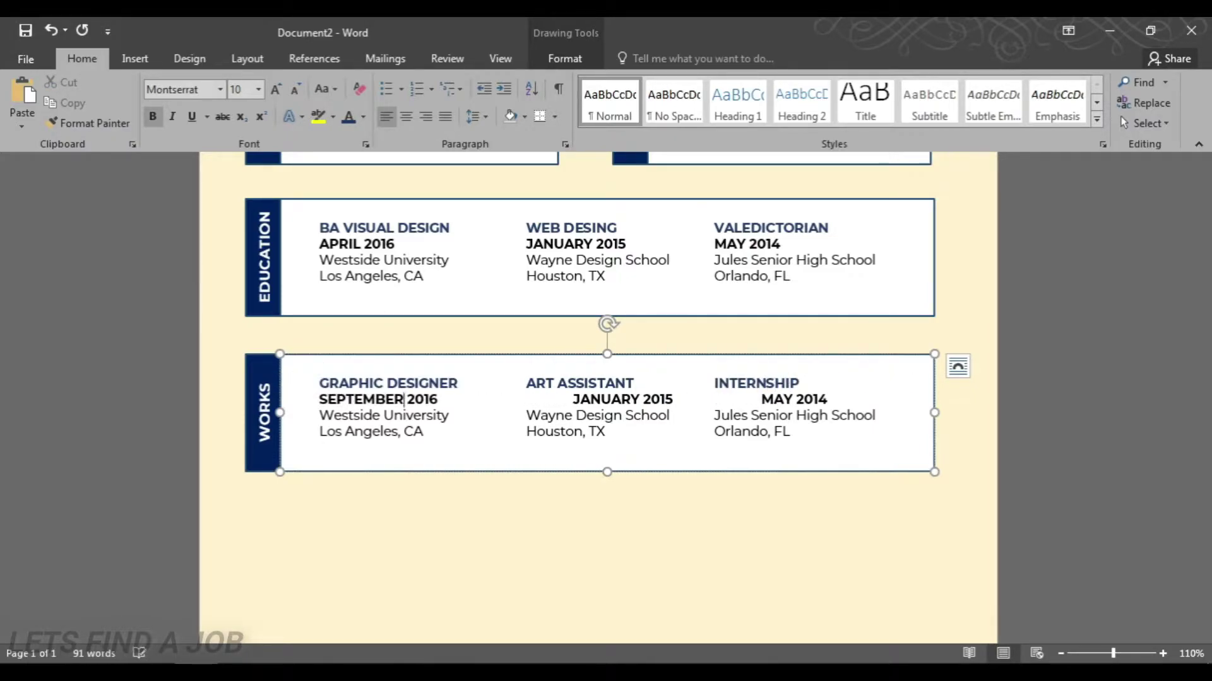
text(2020 MAY 2020)
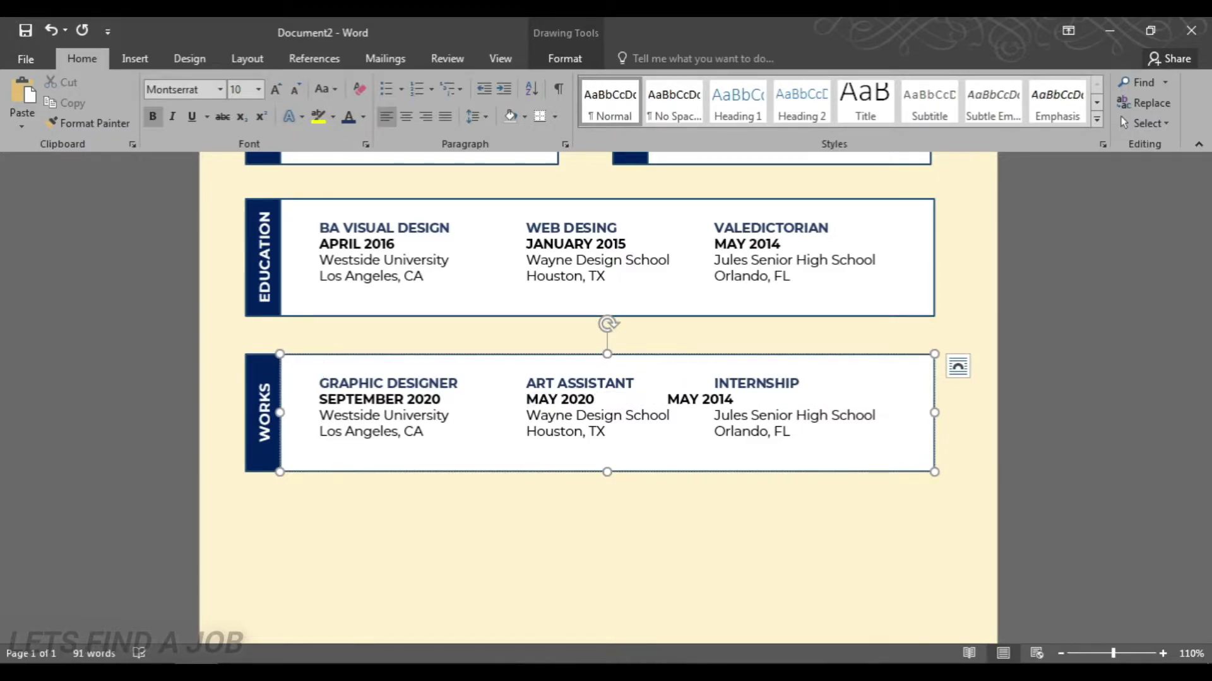
key(Delete)
text(AUGUST)
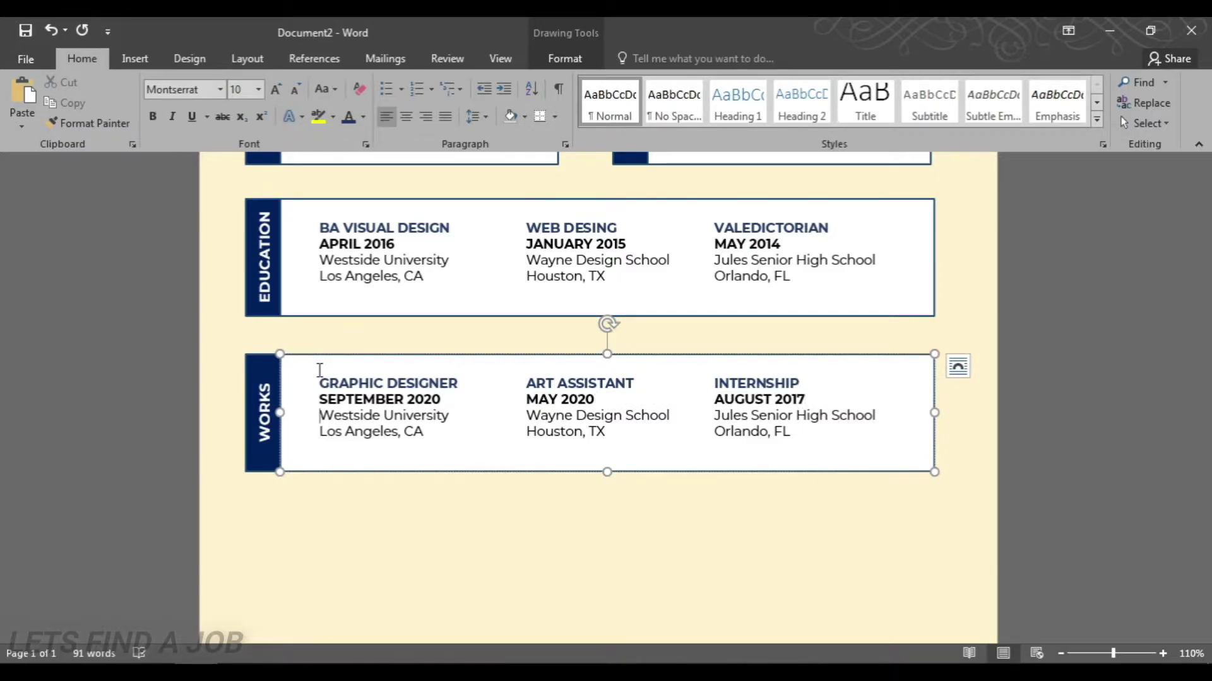
- Replace the employers with Nima Studios, Yellow Banana Media and Red Bean Creatives
key(ctrl+shift+Right)
key(ctrl+shift+Right)
text(Nima Studios)
key(ctrl+Right)
key(ctrl+shift+Right)
key(ctrl+shift+Right)
key(ctrl+shift+Right)
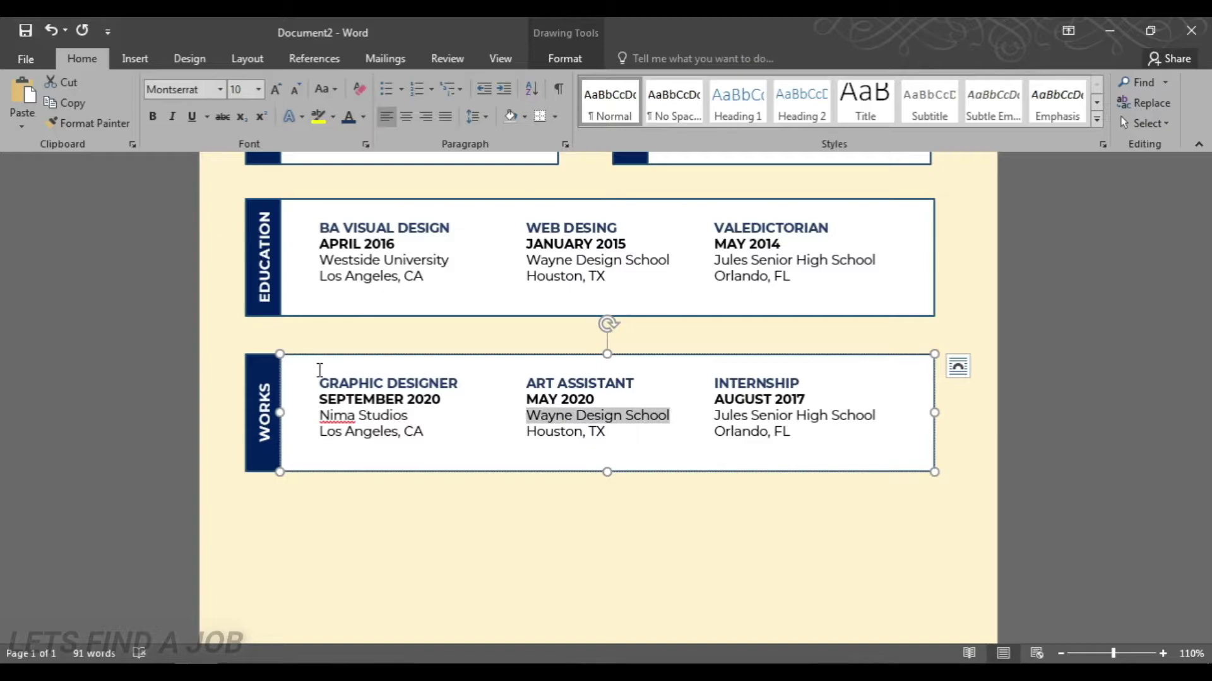
text(Yellow Banana Media)
key(ctrl+Right)
key(ctrl+shift+Right)
key(ctrl+shift+Right)
key(ctrl+shift+Right)
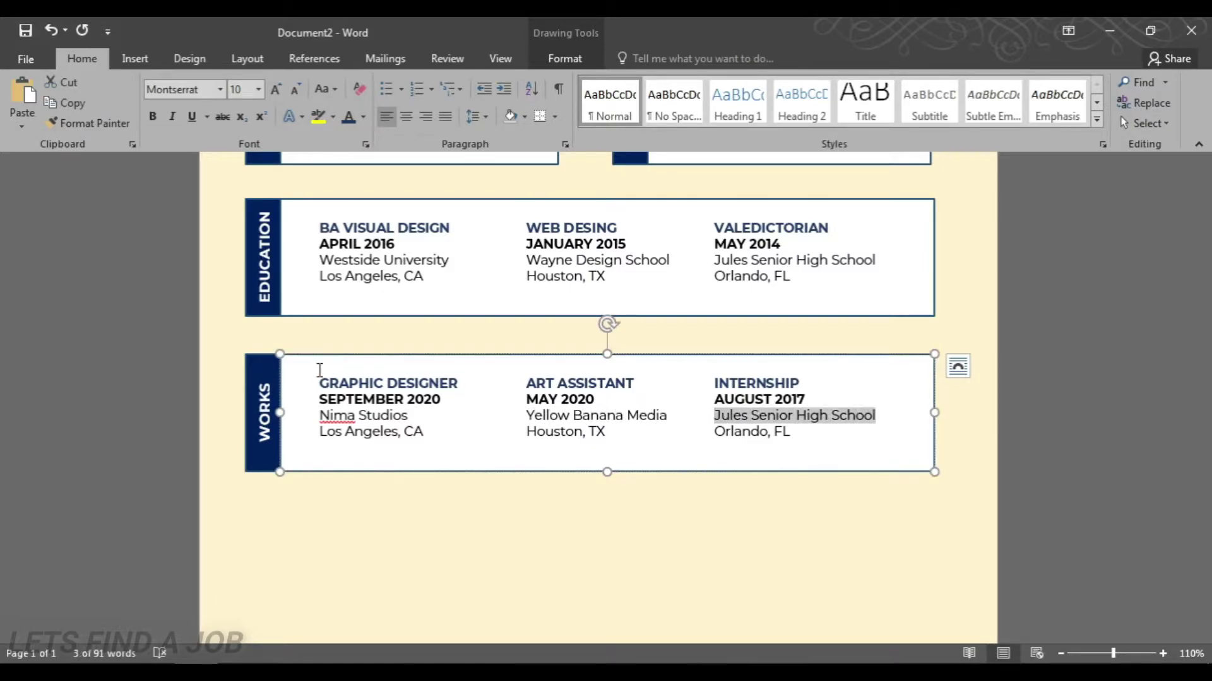
text(Red)
- Set the locations to Orlando, FL, Los Angeles, CA and Los Angeles CA
key(Home)
key(ctrl+shift+Right)
key(ctrl+shift+Right)
key(ctrl+shift+Right)
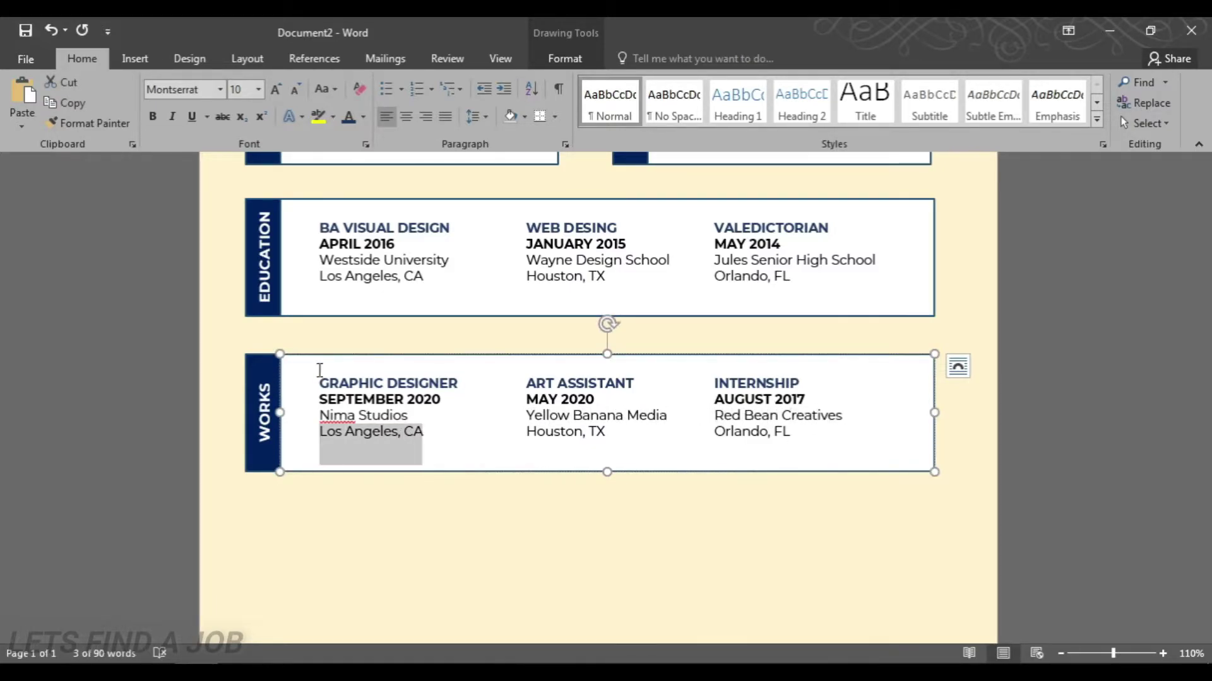
text(Orlando, FL)
key(ctrl+Right)
key(ctrl+Right)
key(Home)
key(ctrl+shift+Right)
key(ctrl+shift+Right)
key(ctrl+shift+Right)
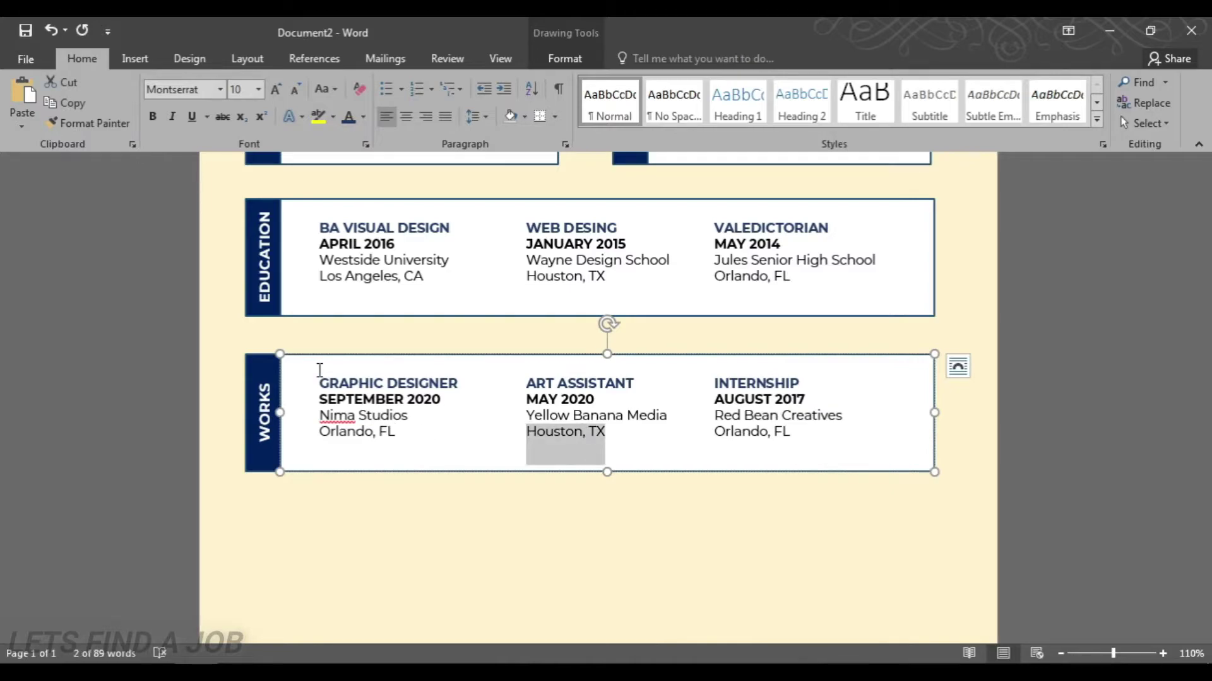
text(Los Angeles, CA)
key(ctrl+Right)
key(ctrl+shift+Right)
key(ctrl+shift+Right)
key(ctrl+shift+Right)
text(Los A)
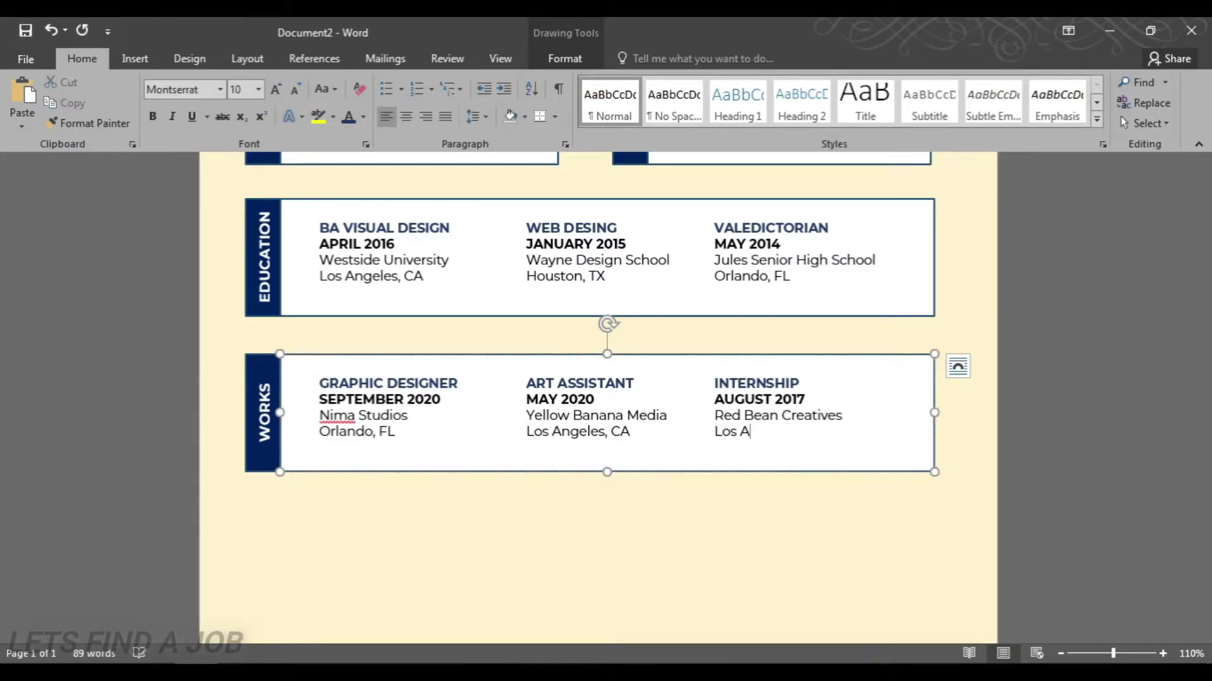
- Turn on Select Objects mode from the Home Select menu
click(1143, 103)
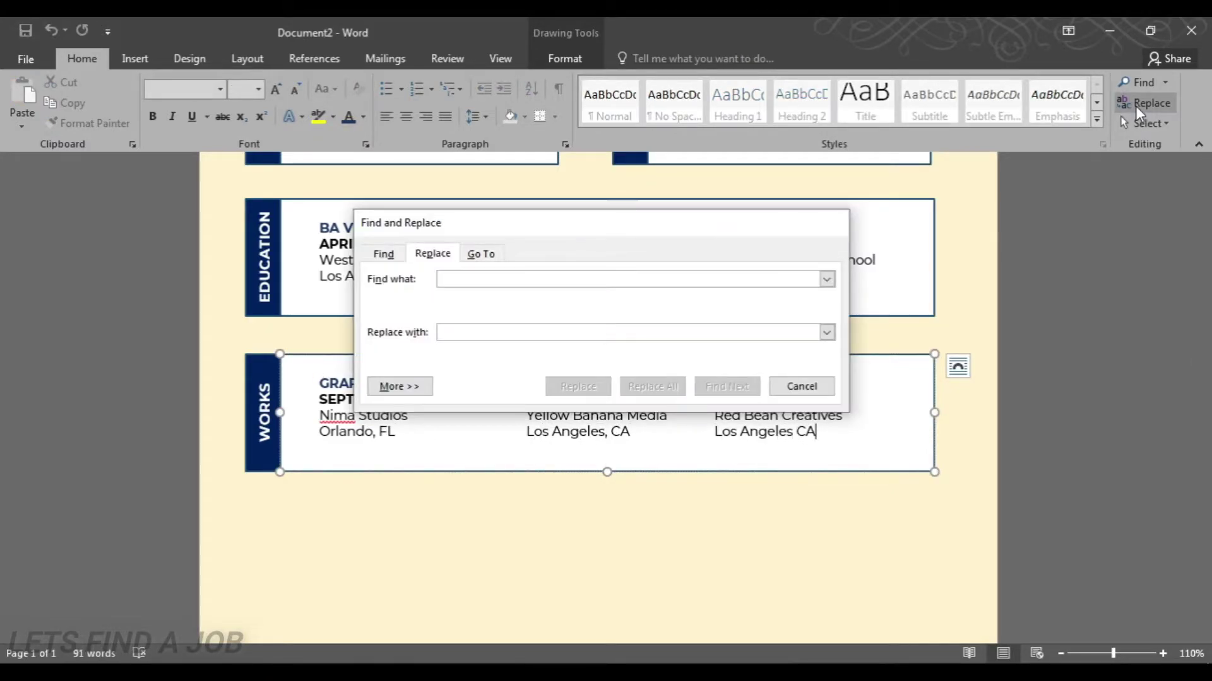
key(Escape)
click(1143, 123)
click(990, 162)
- Duplicate the WORKS label and box directly below the original
scroll(297, 379, down, 2)
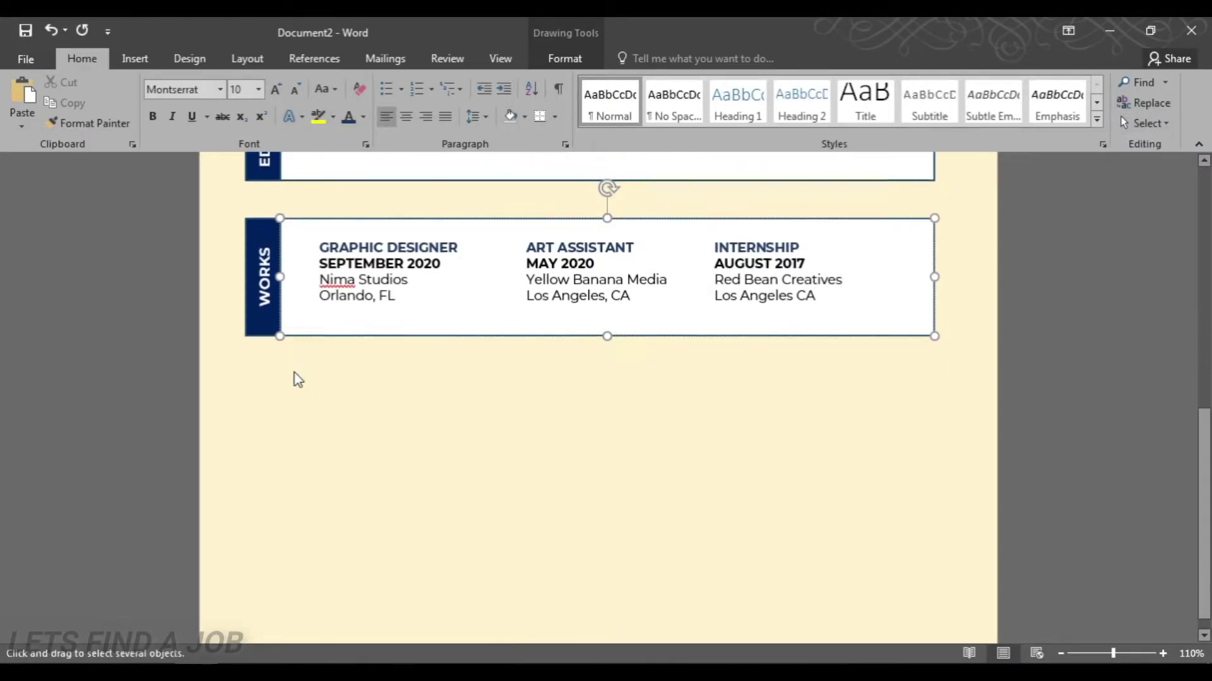
shift+click(255, 333)
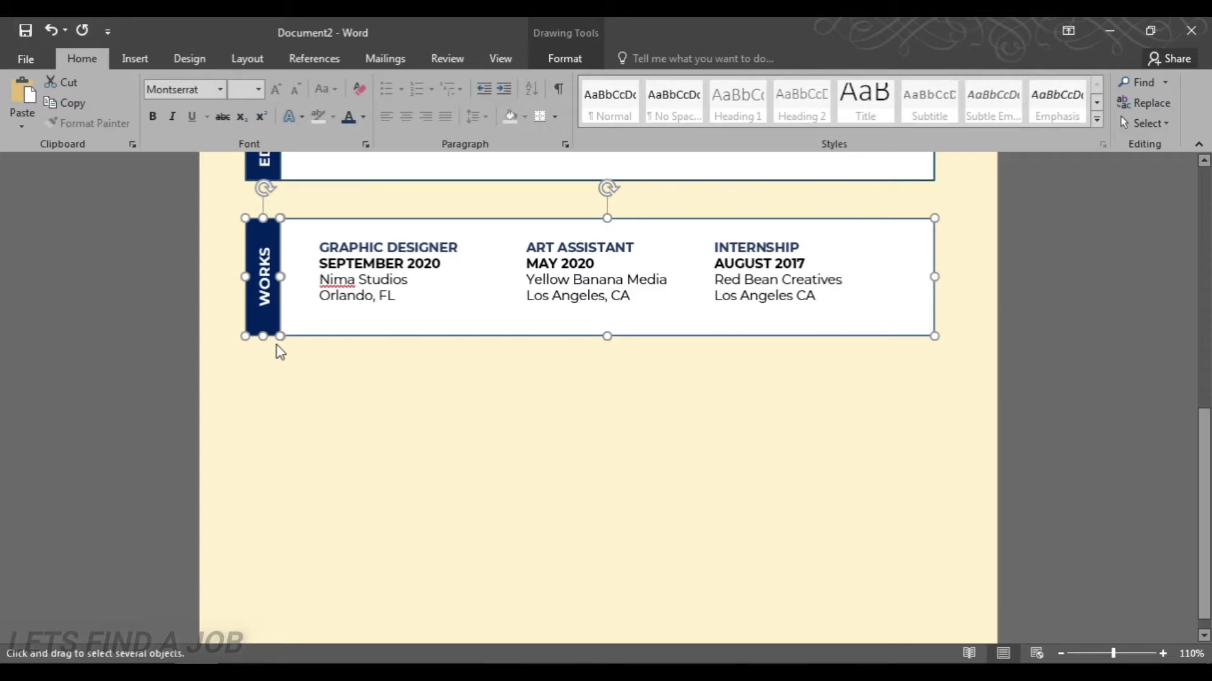
scroll(352, 311, down, 1)
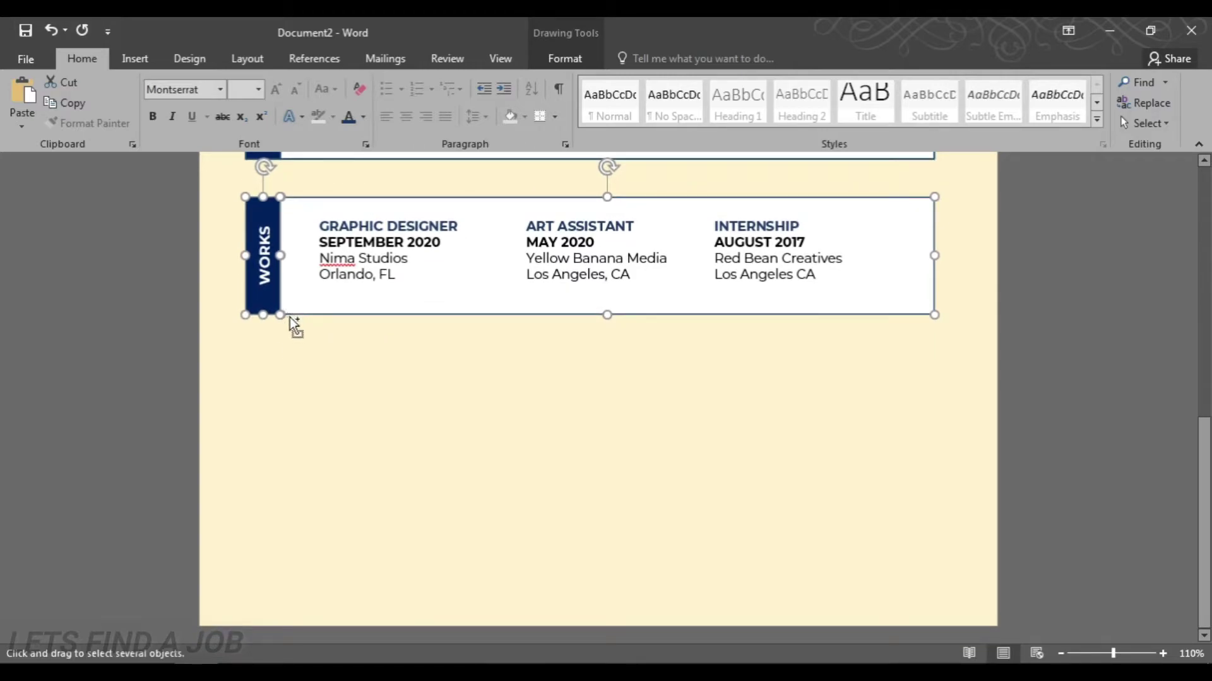
drag(290, 317, 276, 449)
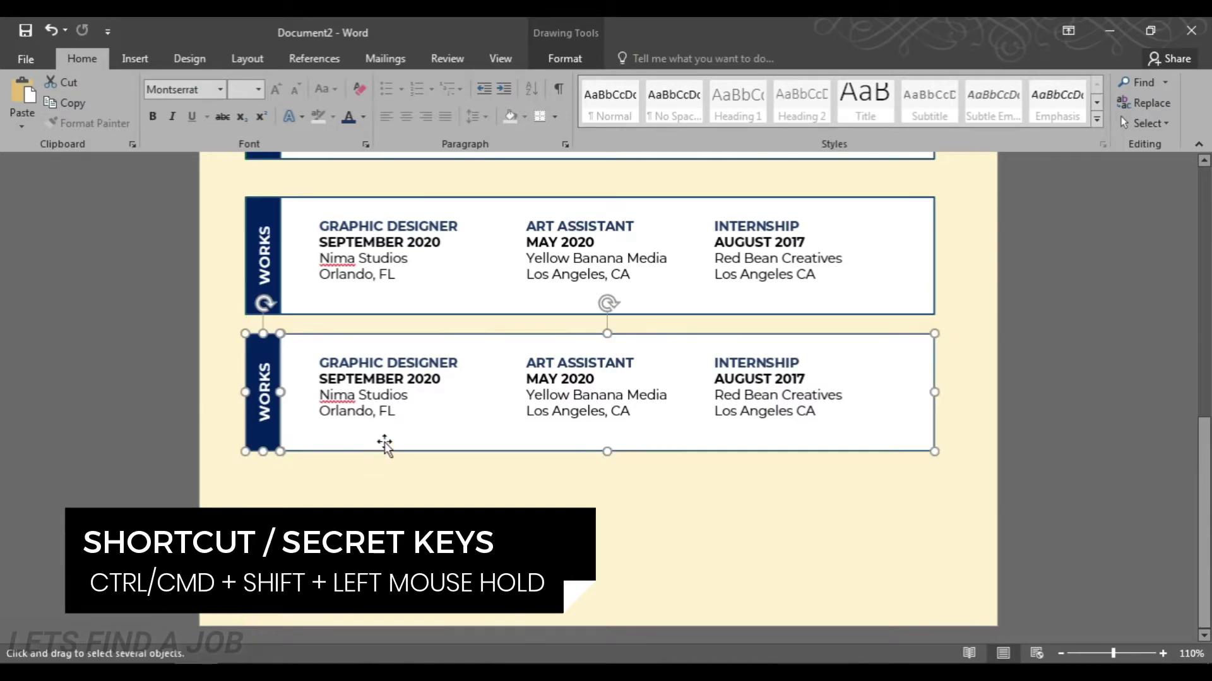
scroll(312, 297, up, 3)
scroll(956, 281, up, 4)
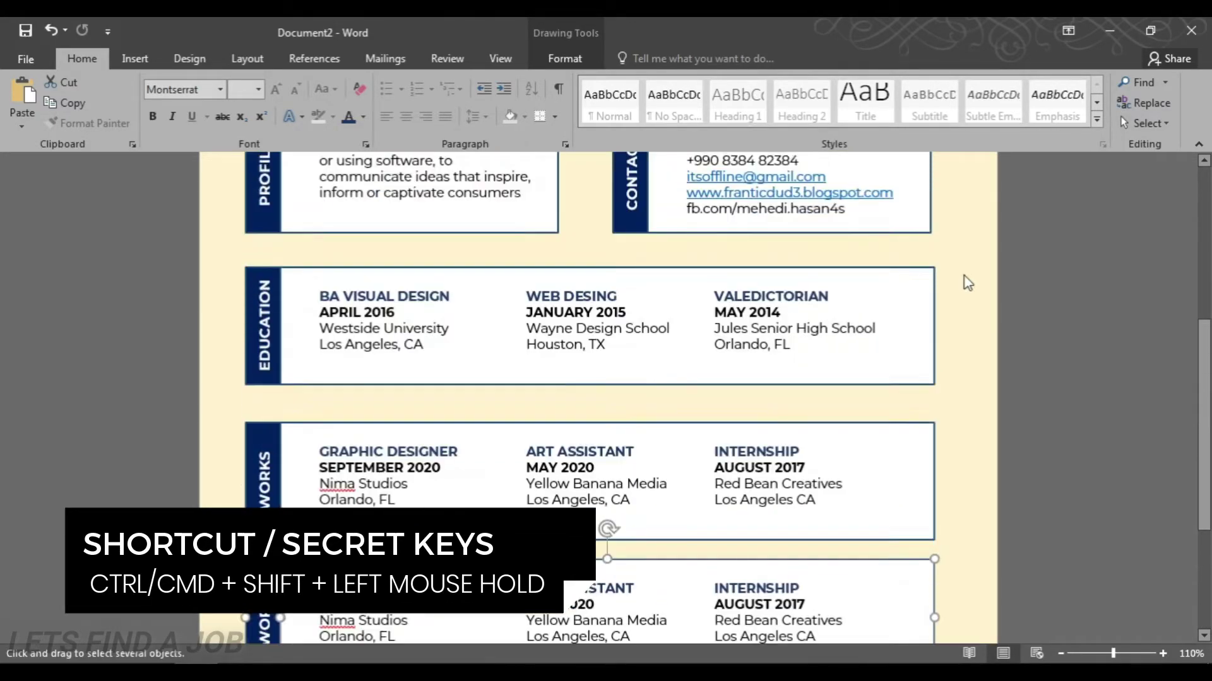
scroll(991, 252, up, 3)
scroll(1023, 227, up, 4)
- With object selection on, move the EDUCATION box up closer to CONTACT
click(1145, 123)
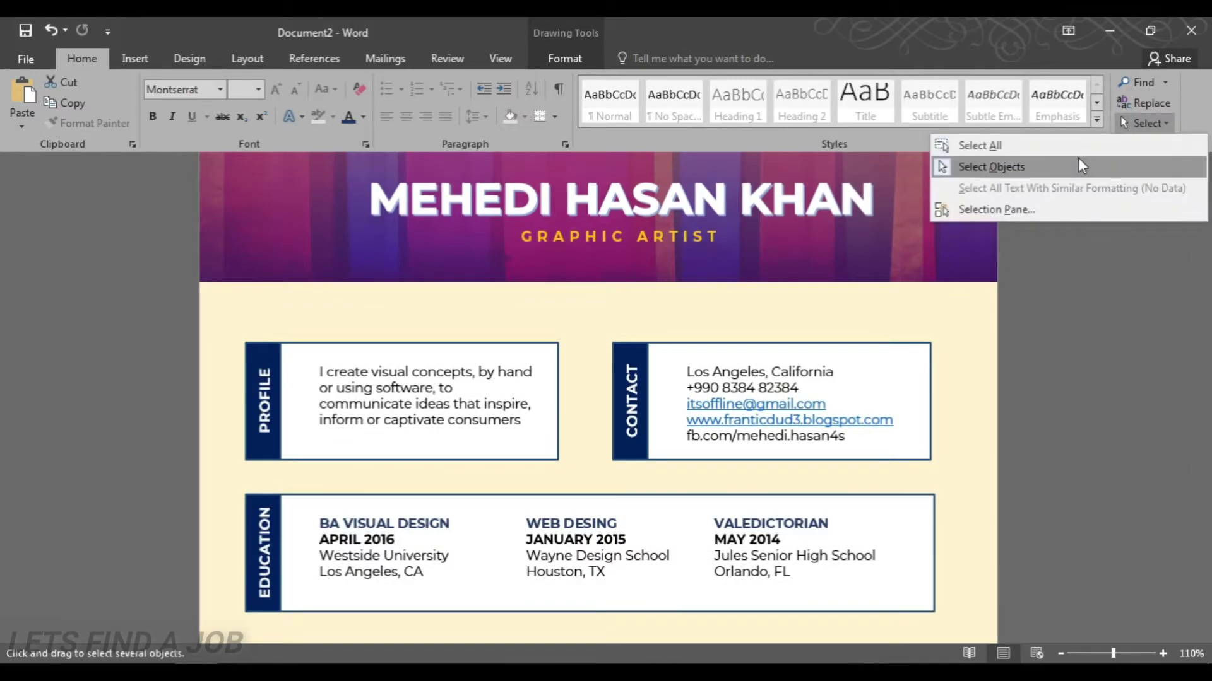
click(1078, 159)
drag(208, 333, 1014, 568)
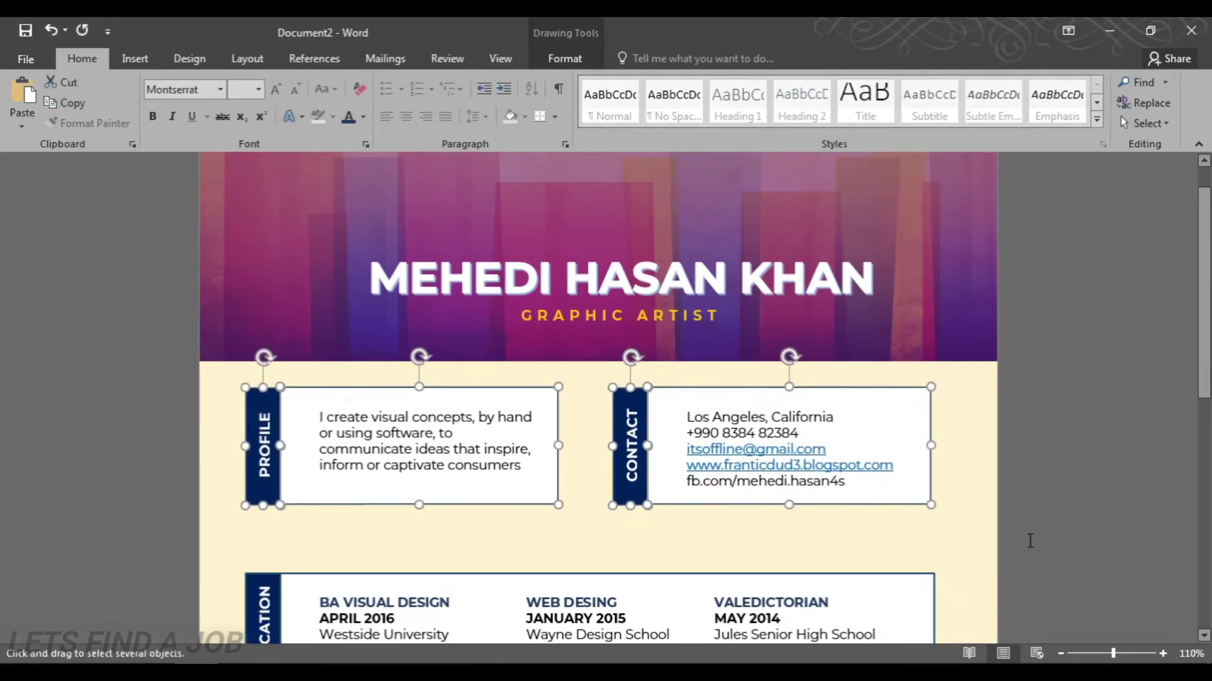
scroll(357, 349, down, 4)
drag(357, 348, 873, 446)
key(Up)
key(Up)
key(Up)
scroll(873, 446, up, 3)
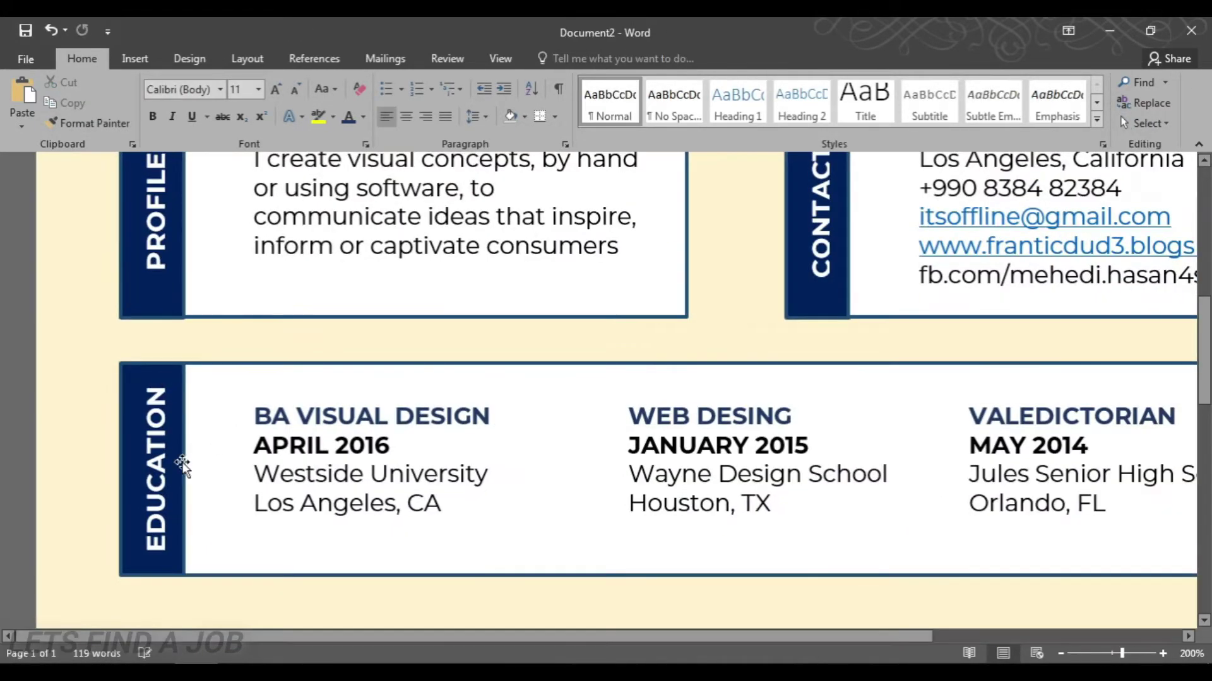
drag(259, 340, 922, 631)
click(568, 486)
scroll(568, 487, up, 2)
scroll(400, 471, up, 1)
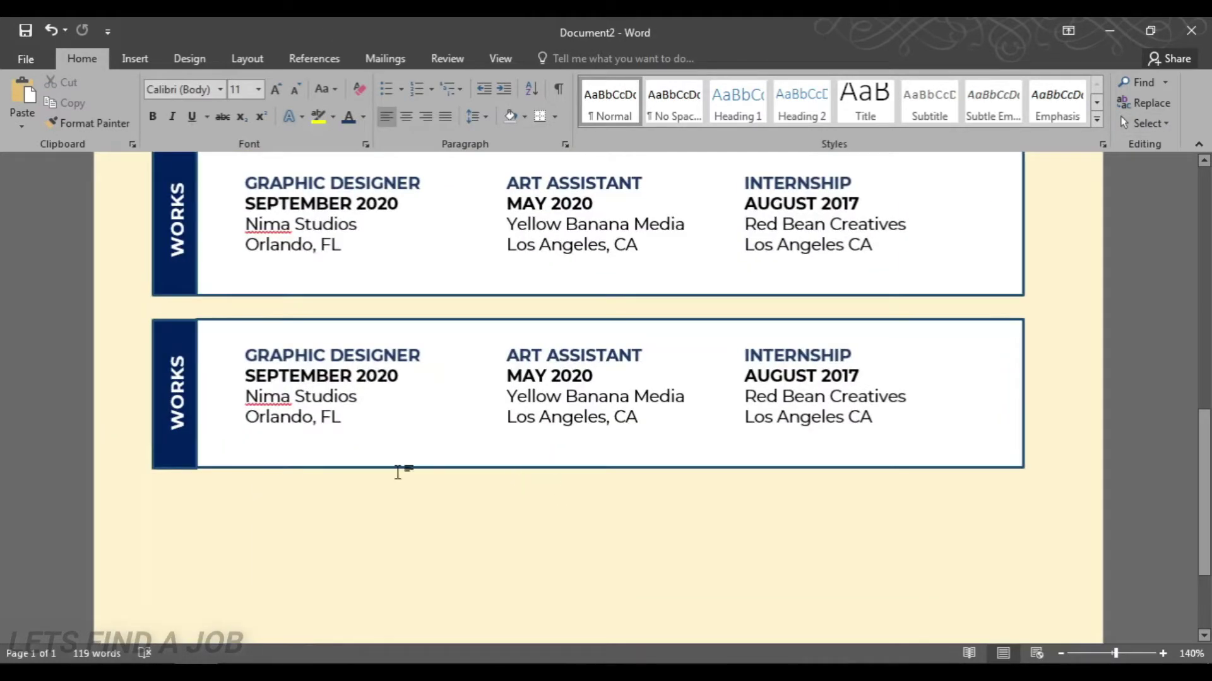
scroll(400, 472, up, 2)
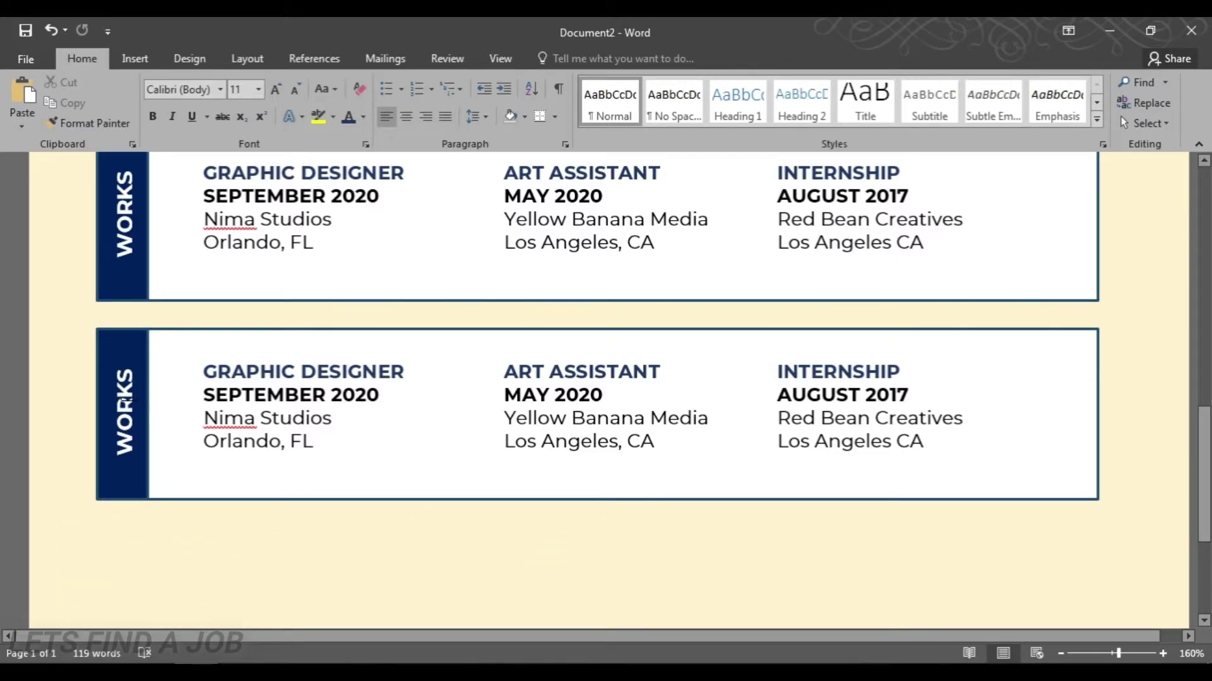
- Relabel the copied box AWARDS
click(125, 402)
double_click(124, 402)
text(AWA)
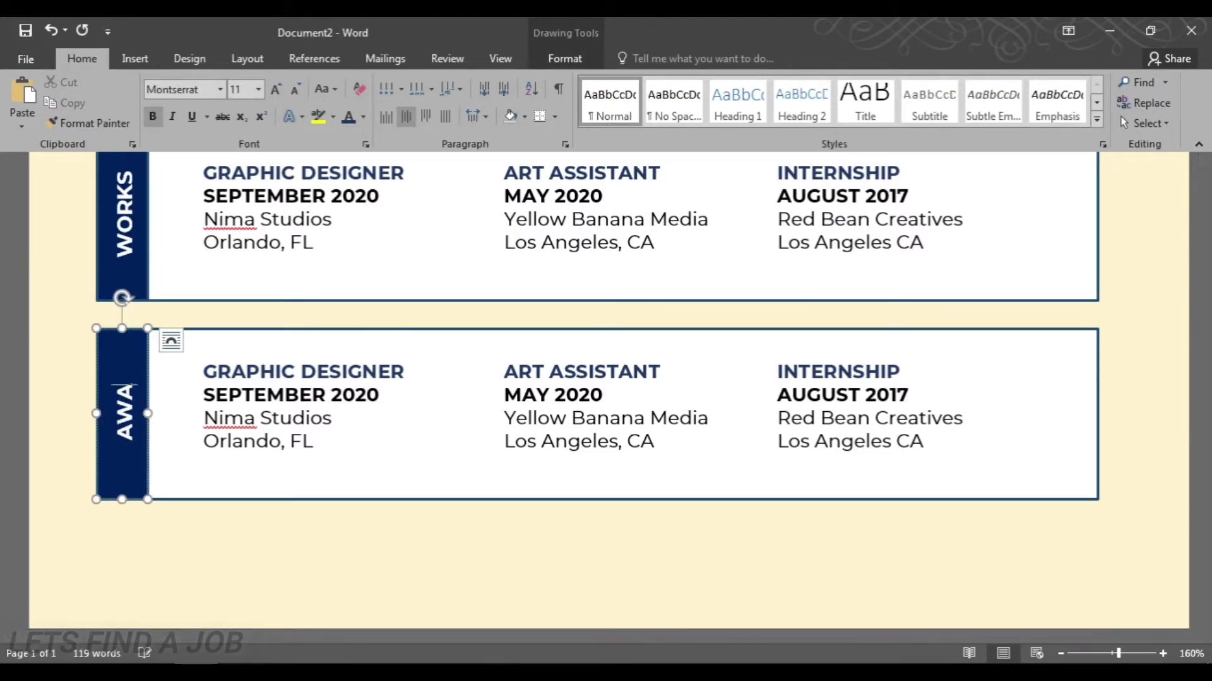
text(RDS)
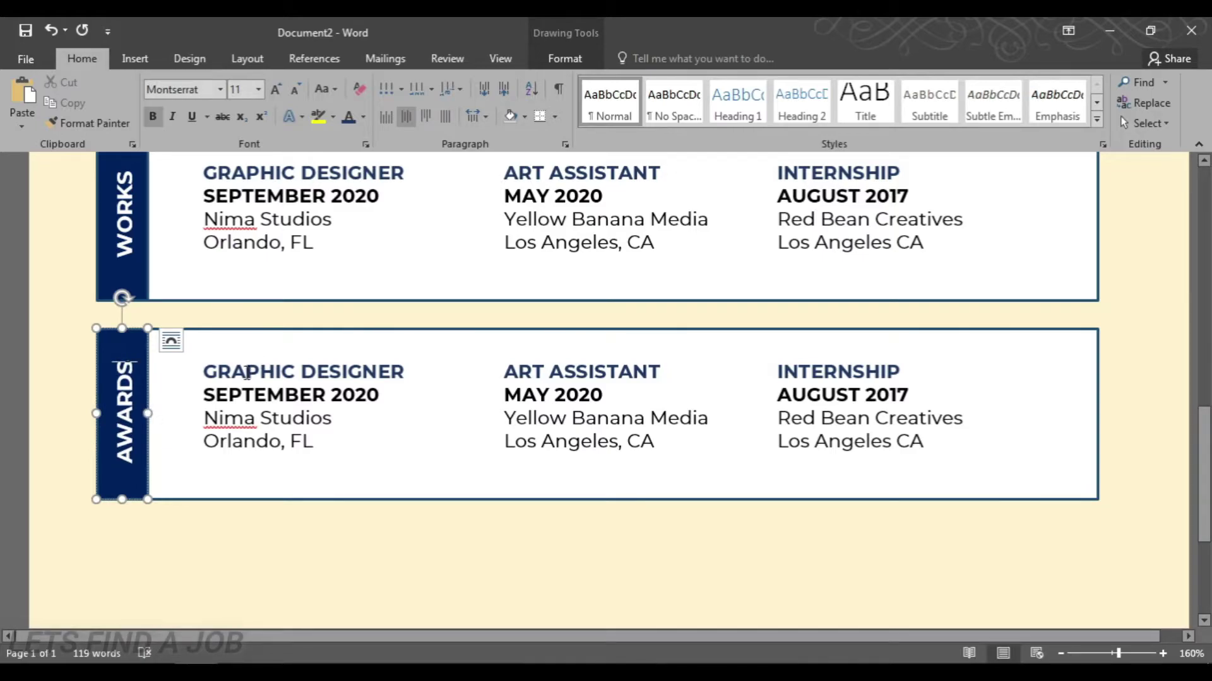
- Make the first entry DESIGN CHAMPION, MAY 2020, Grace Design Contest, Houston, TX
click(246, 374)
triple_click(246, 374)
text(DE)
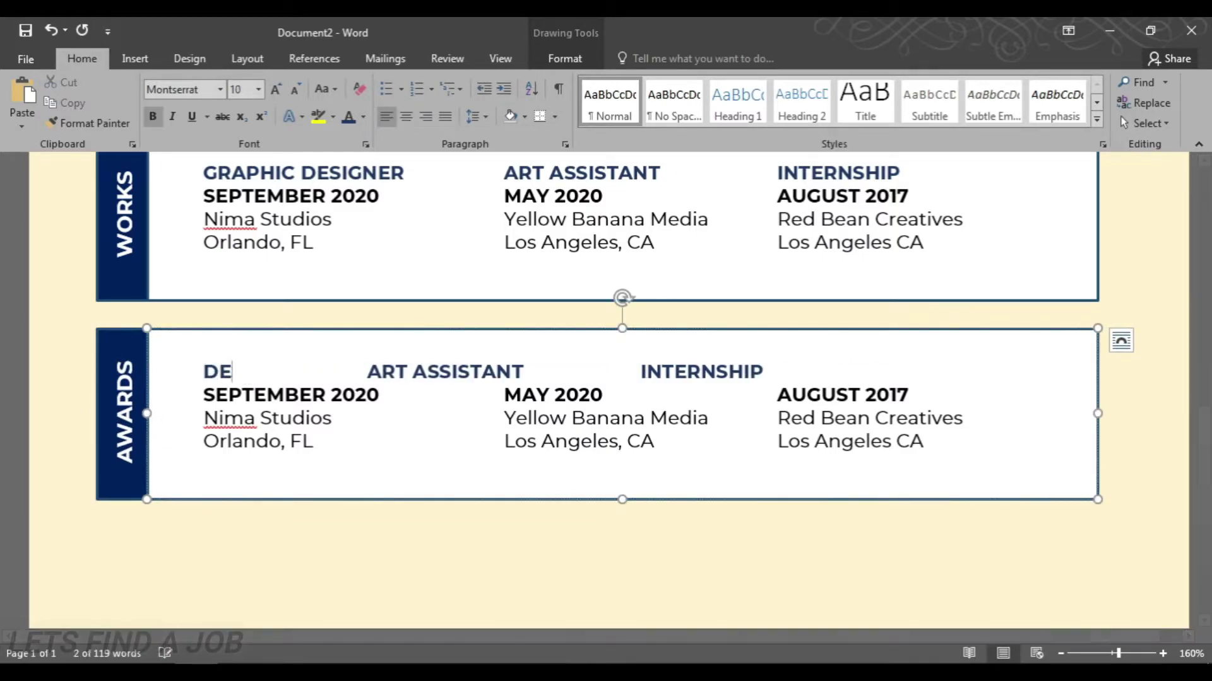
text(SIGN CHAMPION)
drag(203, 395, 379, 395)
text(MAY 2020)
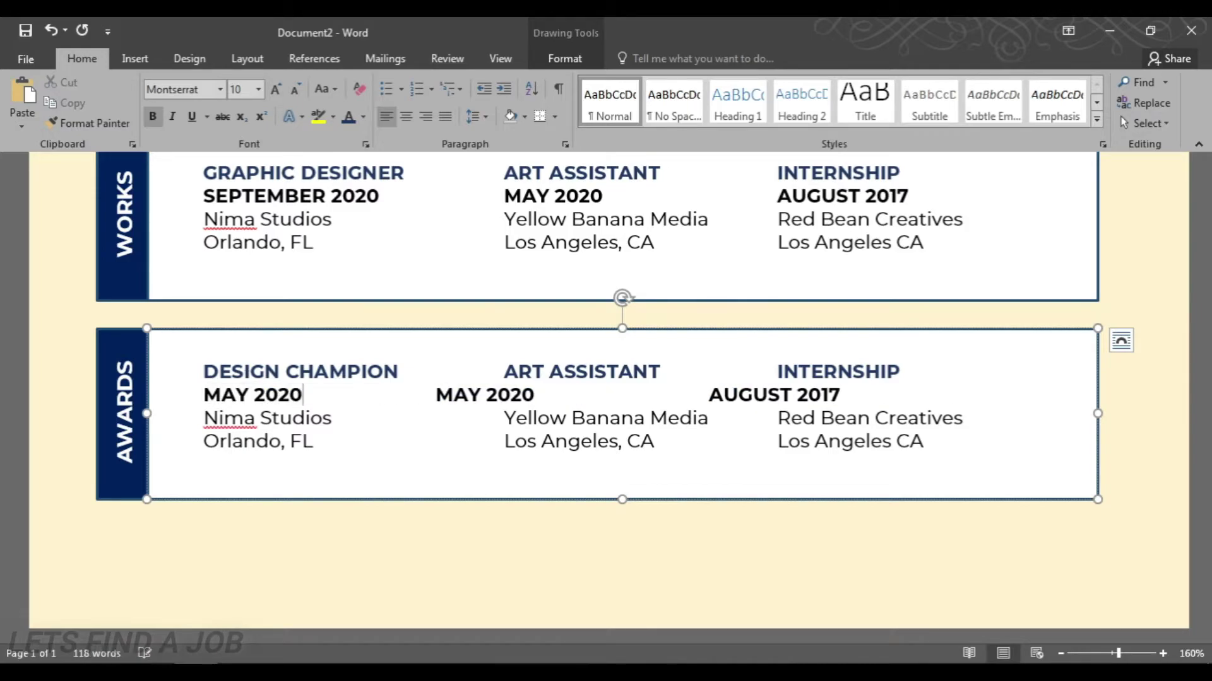
drag(203, 418, 331, 418)
text(Grace Design Contest)
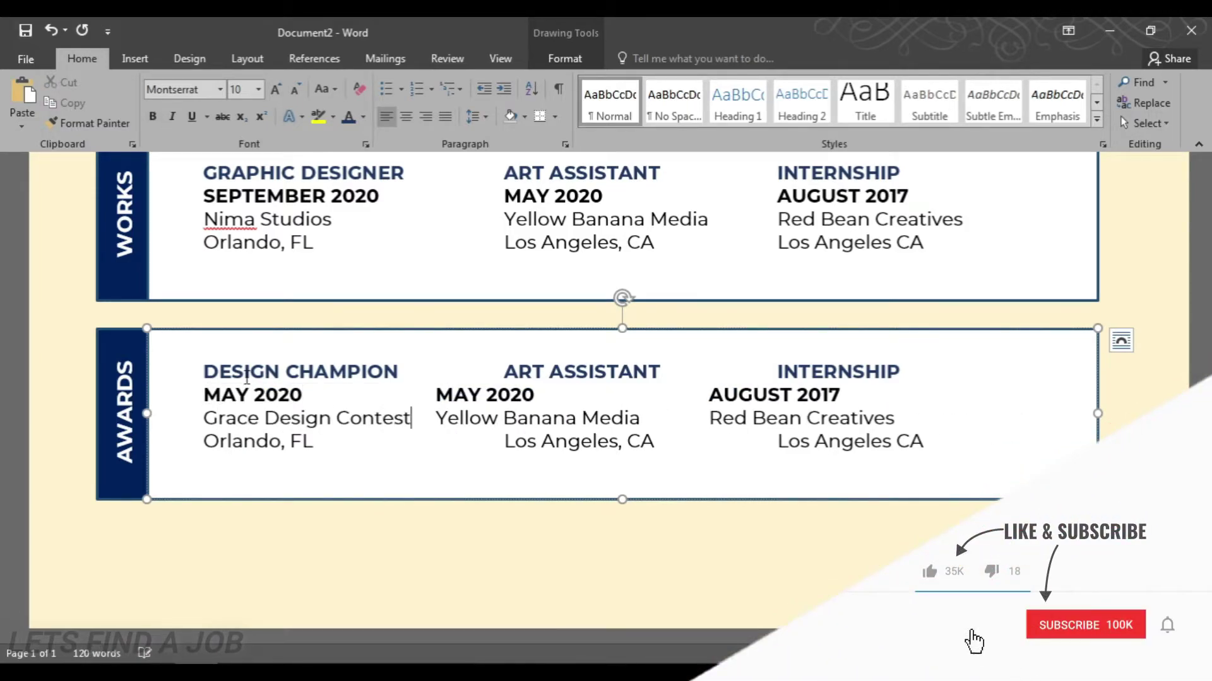
key(shift+Down)
text(Houston, )
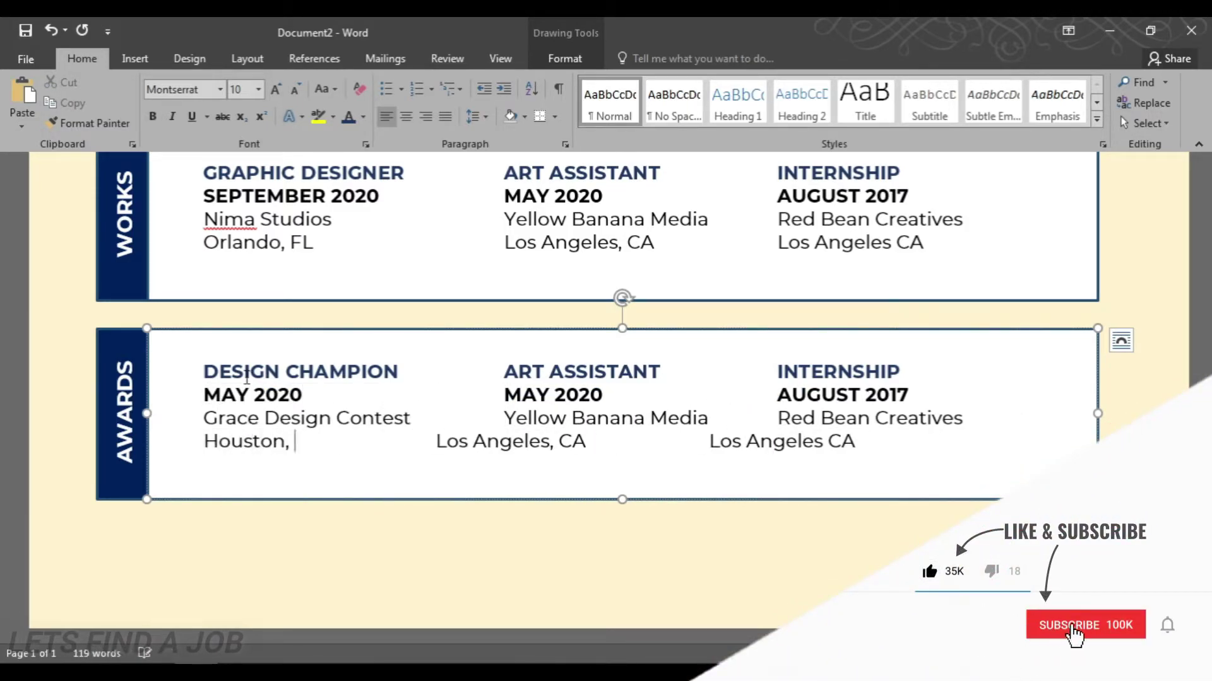
text(TX)
key(Up)
key(Up)
click(1121, 340)
- Make the second entry 1st PLACE, APRIL 2018, Harrot Design Awards, Orlando, FL
click(504, 372)
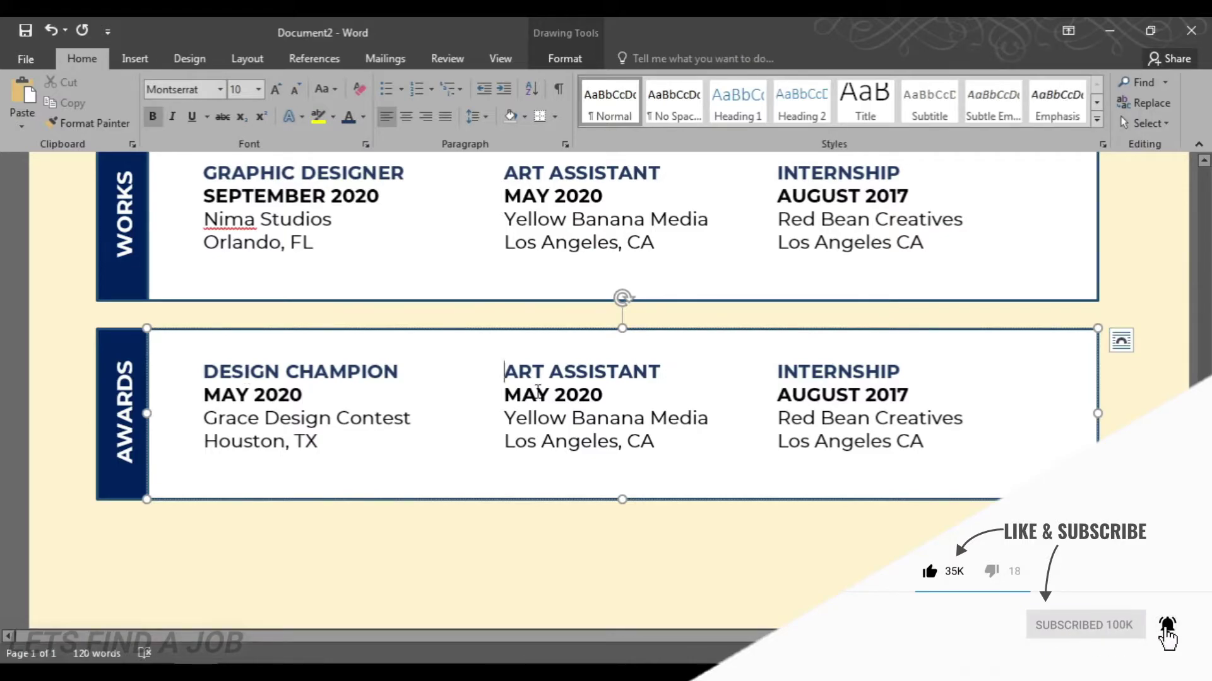
triple_click(549, 368)
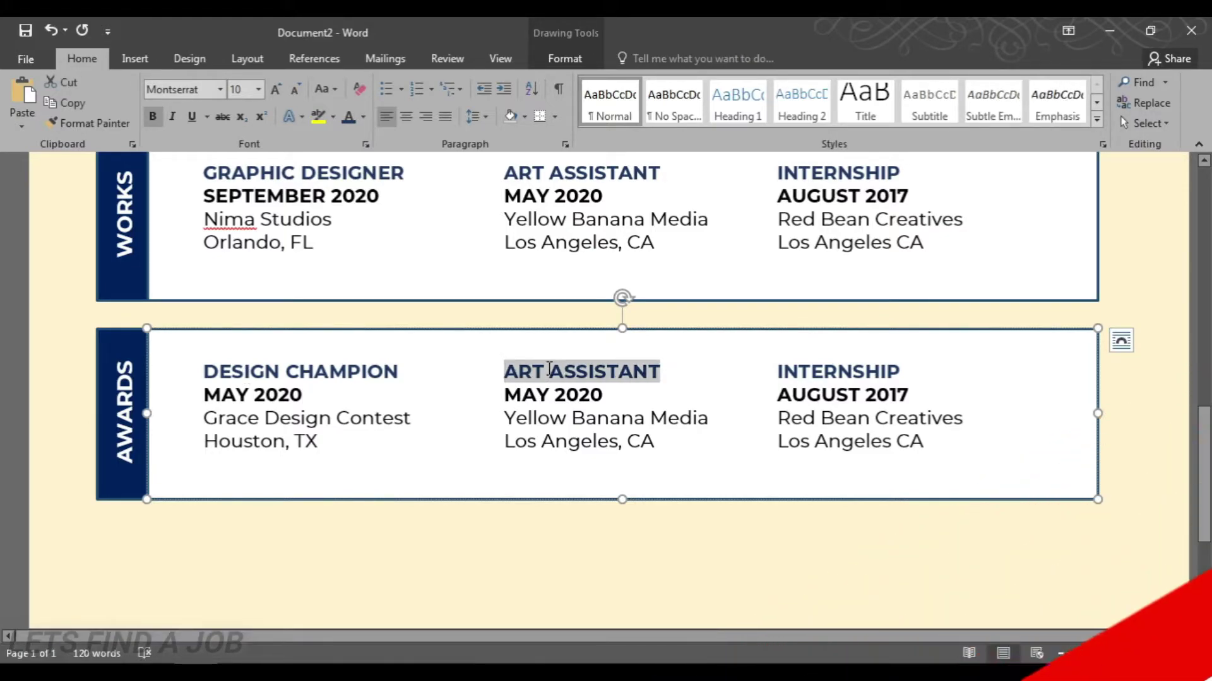
text(1st PLACE)
drag(505, 395, 604, 395)
text(APR)
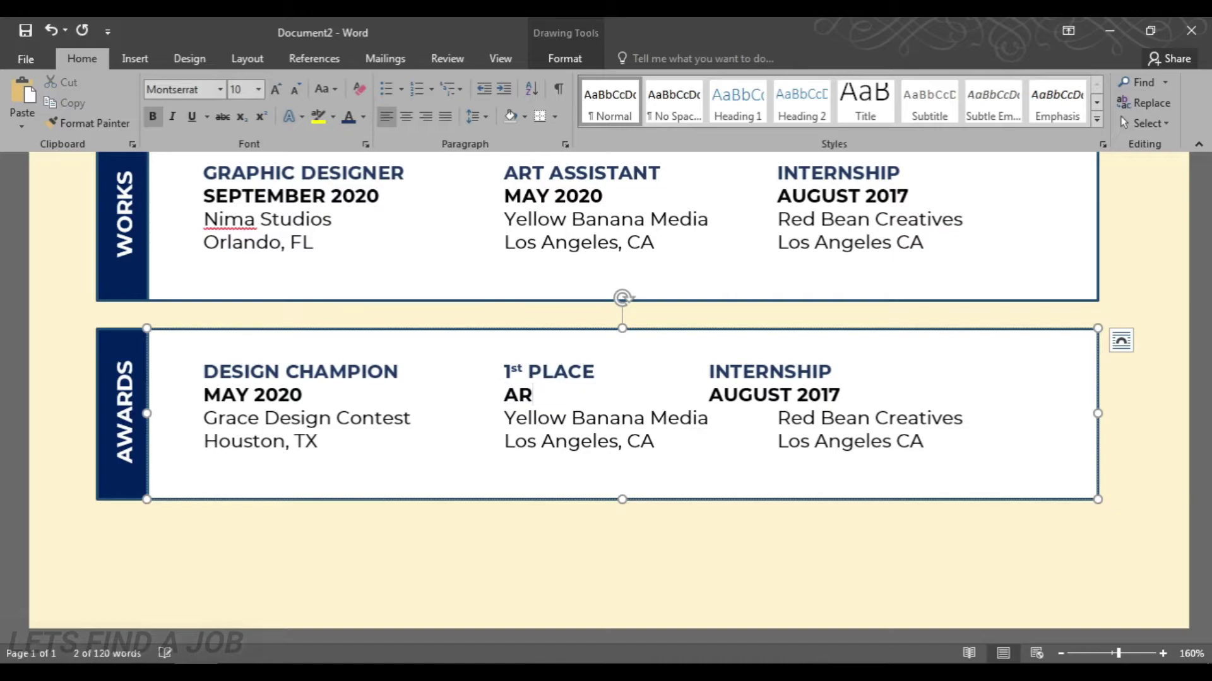
text(IL 2018)
triple_click(606, 418)
text(Harrot Design)
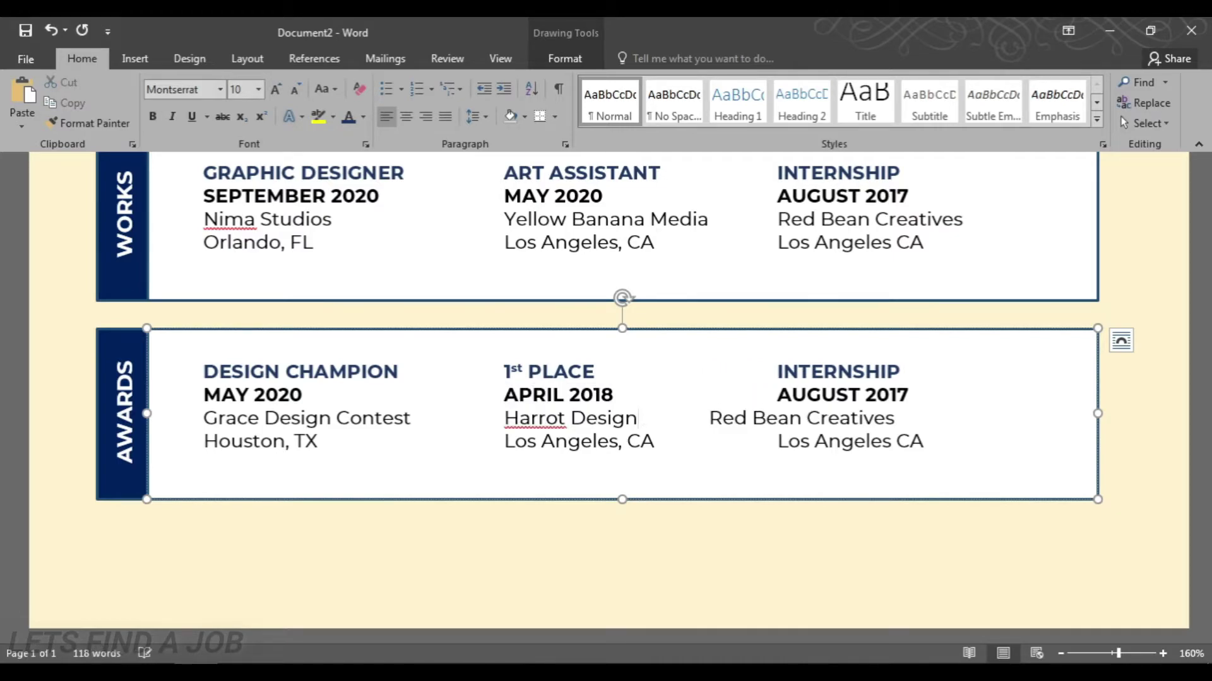
text( Awards)
drag(656, 441, 504, 442)
text(Orlando)
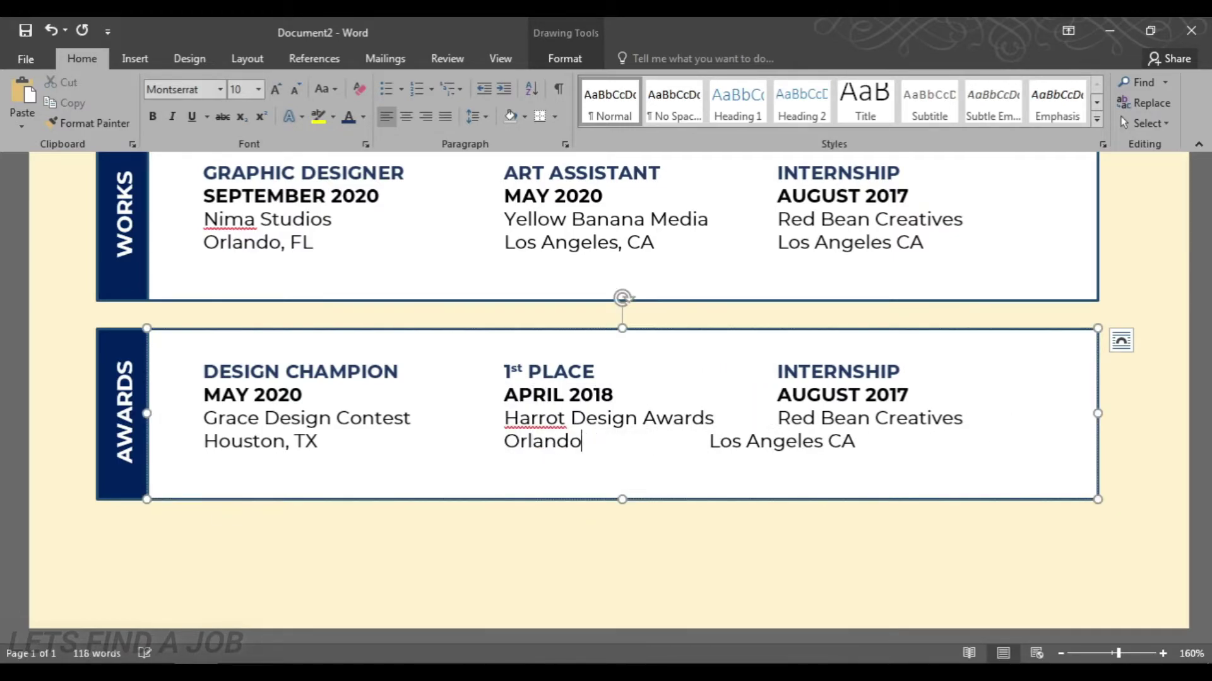
text(, FL)
- Make the third entry 1st Runner Up at Theigns in Houston, TX
key(Right)
key(shift+End)
text(1st)
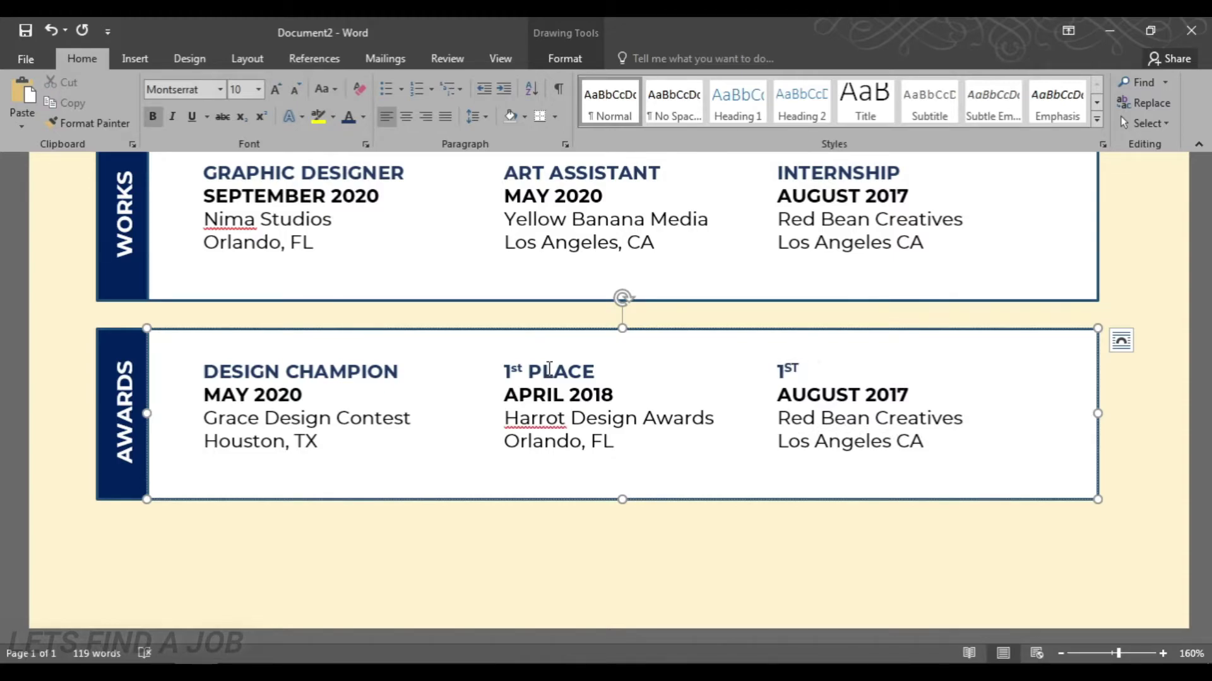
key(shift+End)
text(The)
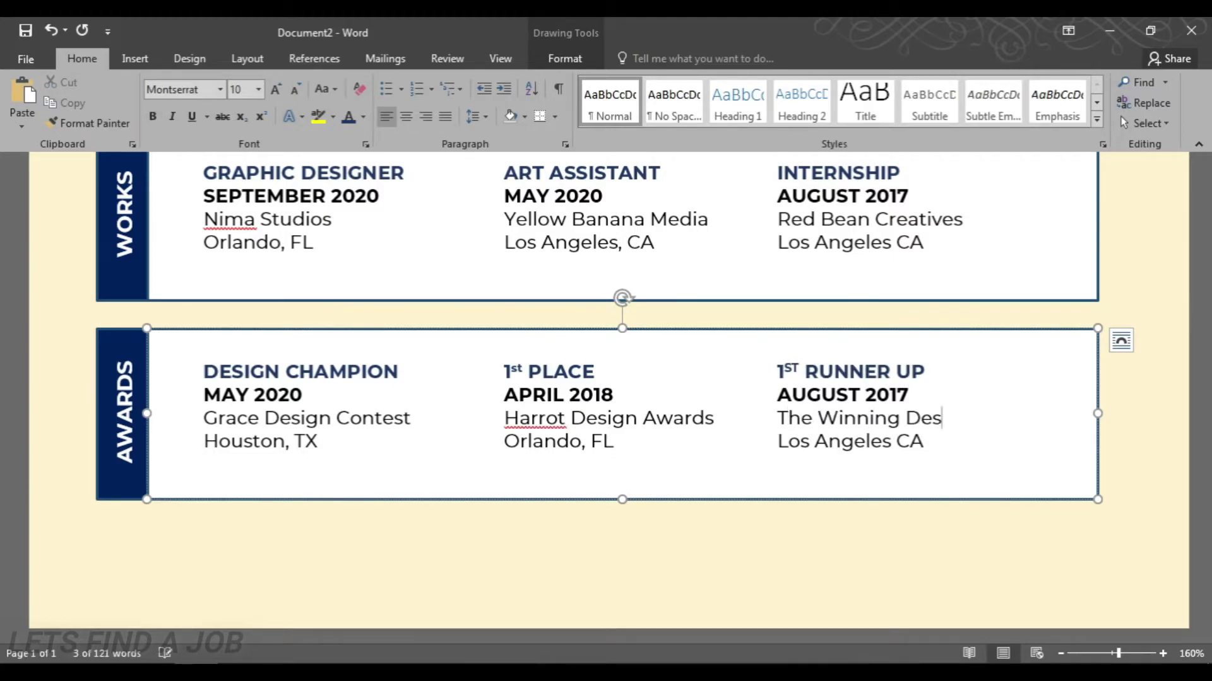
text(igns)
key(Down)
key(ctrl+Left)
key(ctrl+Left)
key(shift+End)
text(Houston, T)
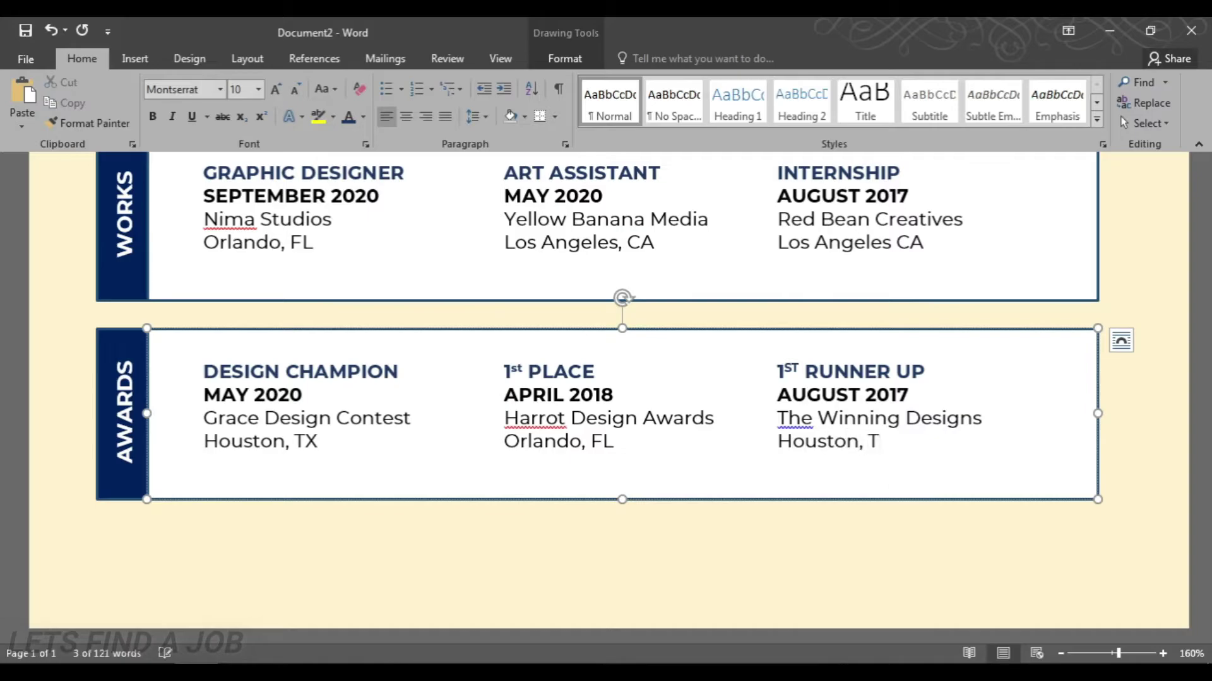
text(X)
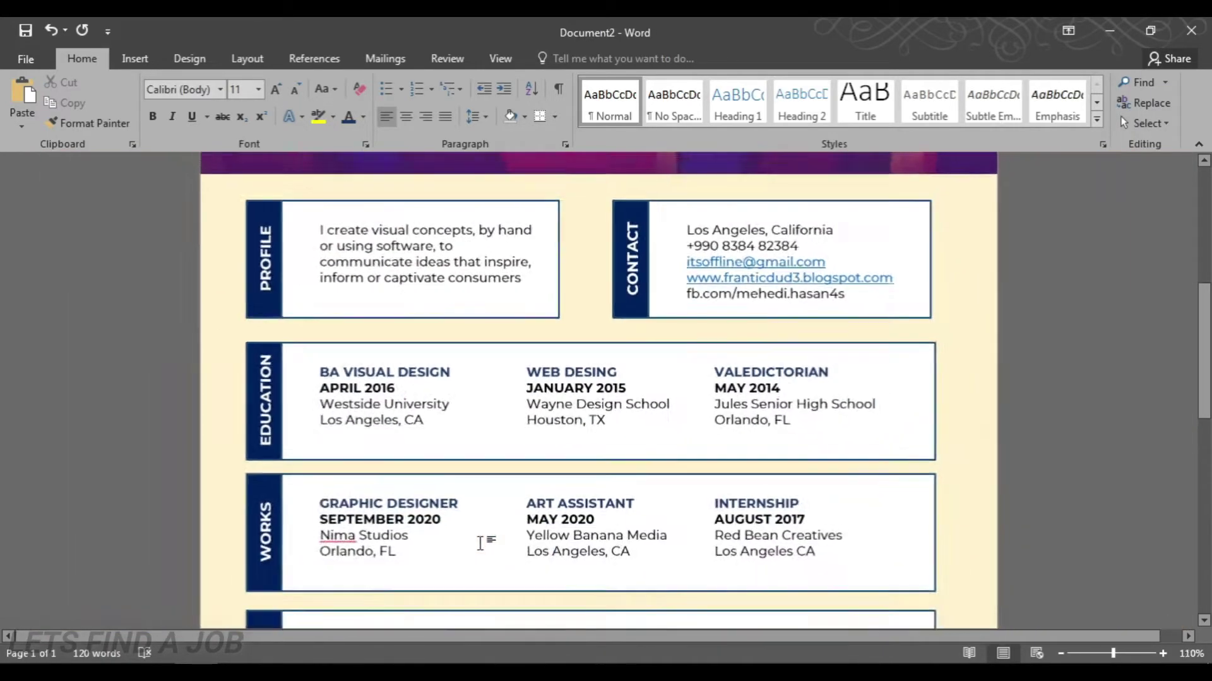
ctrl+scroll(479, 543, down, 6)
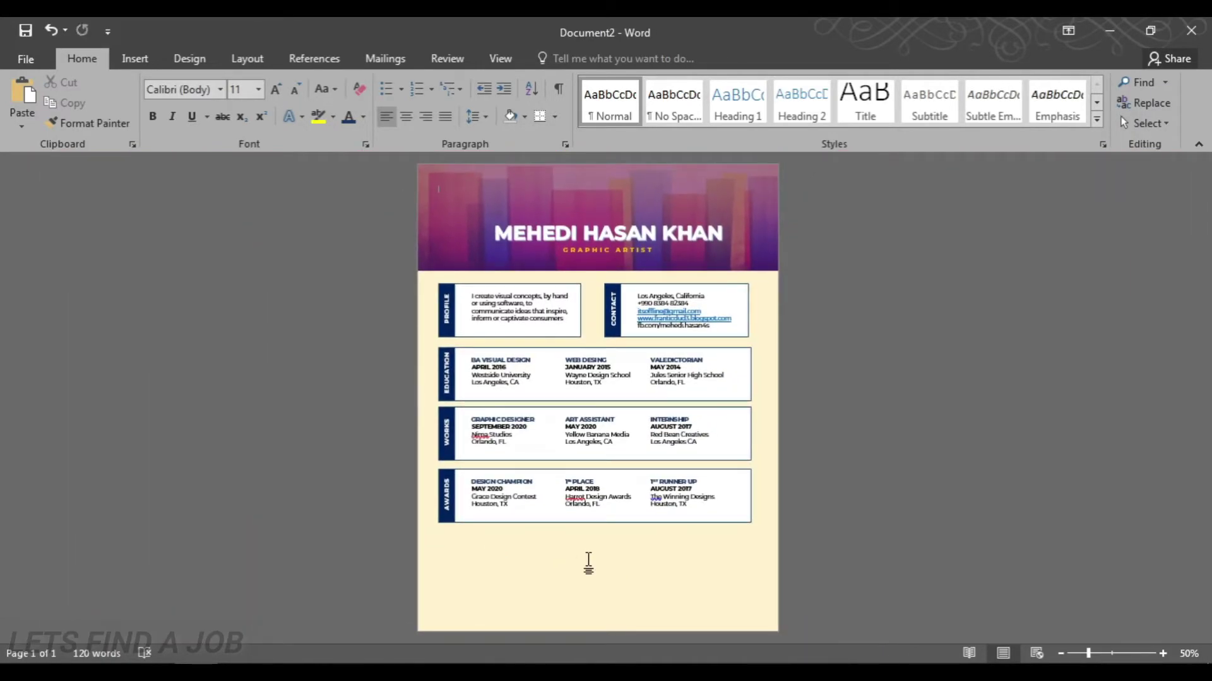
ctrl+scroll(558, 579, up, 5)
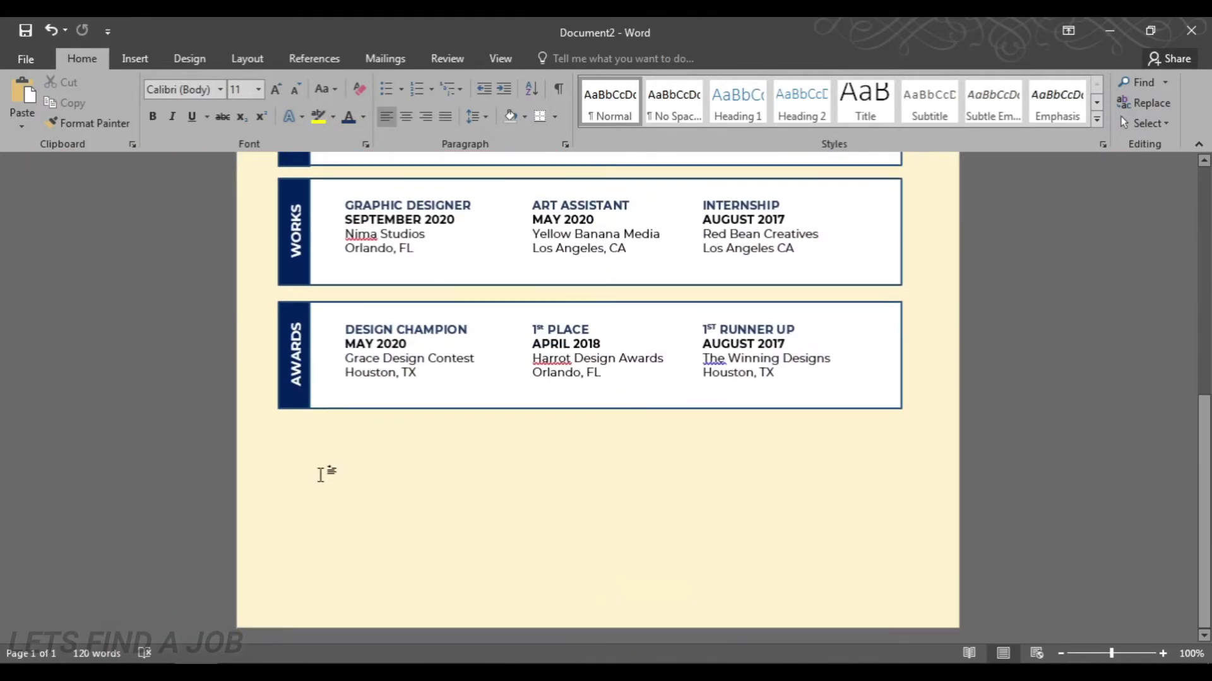
- Duplicate the AWARDS label and box below the original
click(285, 409)
shift+click(475, 407)
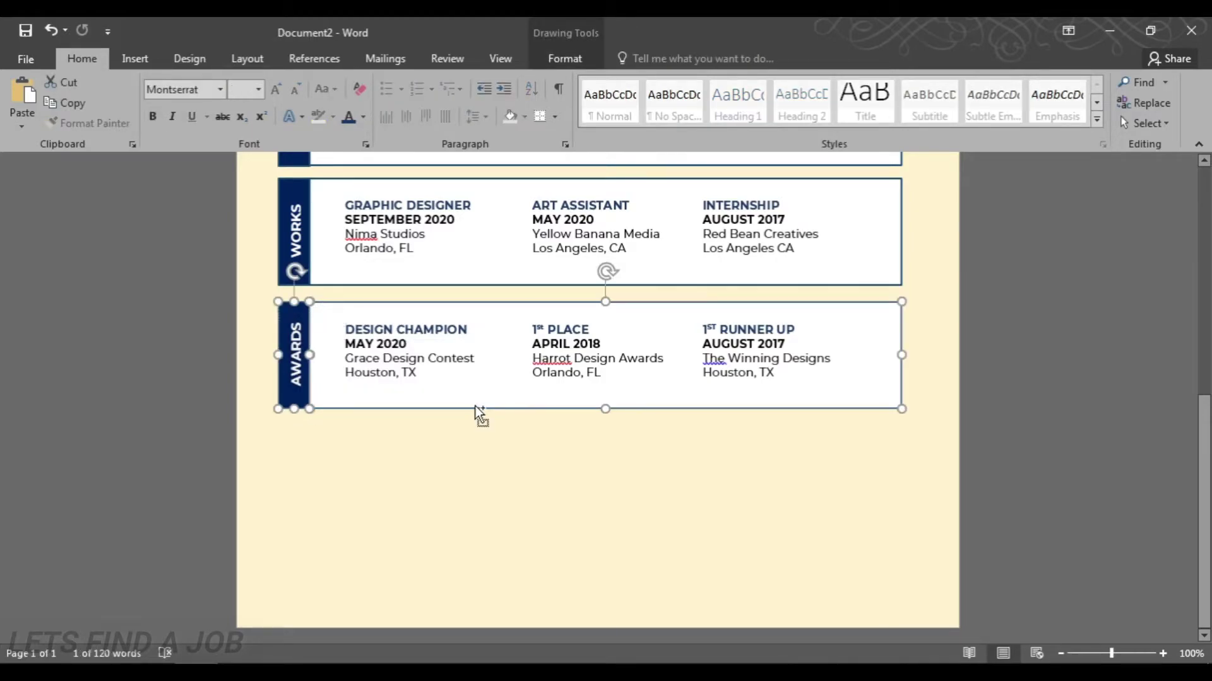
mouse_move(477, 411)
mouse_down()
mouse_move(478, 586)
mouse_move(477, 535)
mouse_move(496, 527)
mouse_up()
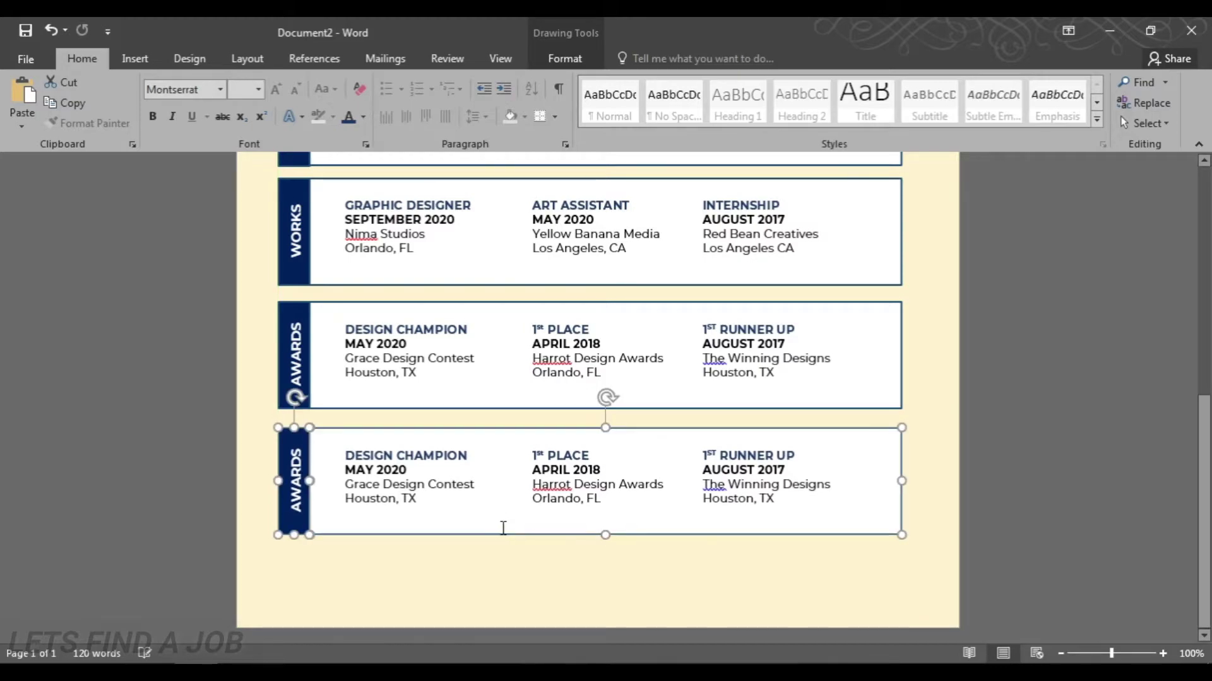
click(553, 512)
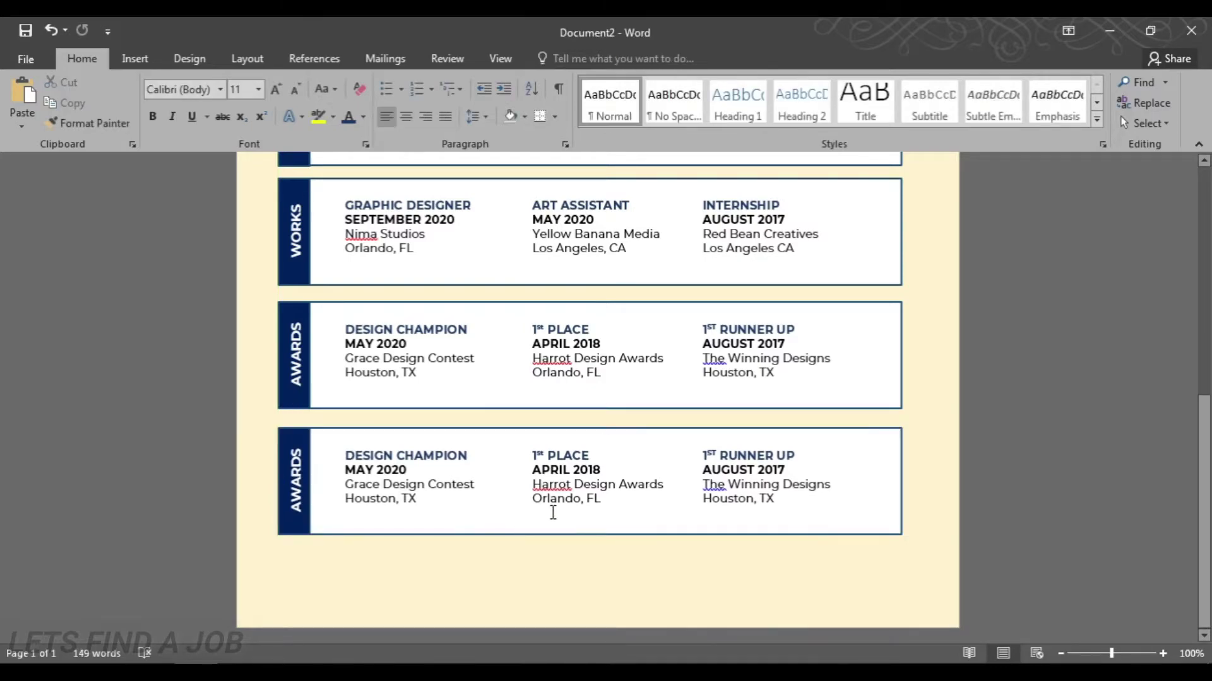
- Narrow the duplicate box to about half width and delete its text
click(900, 480)
drag(900, 481, 563, 477)
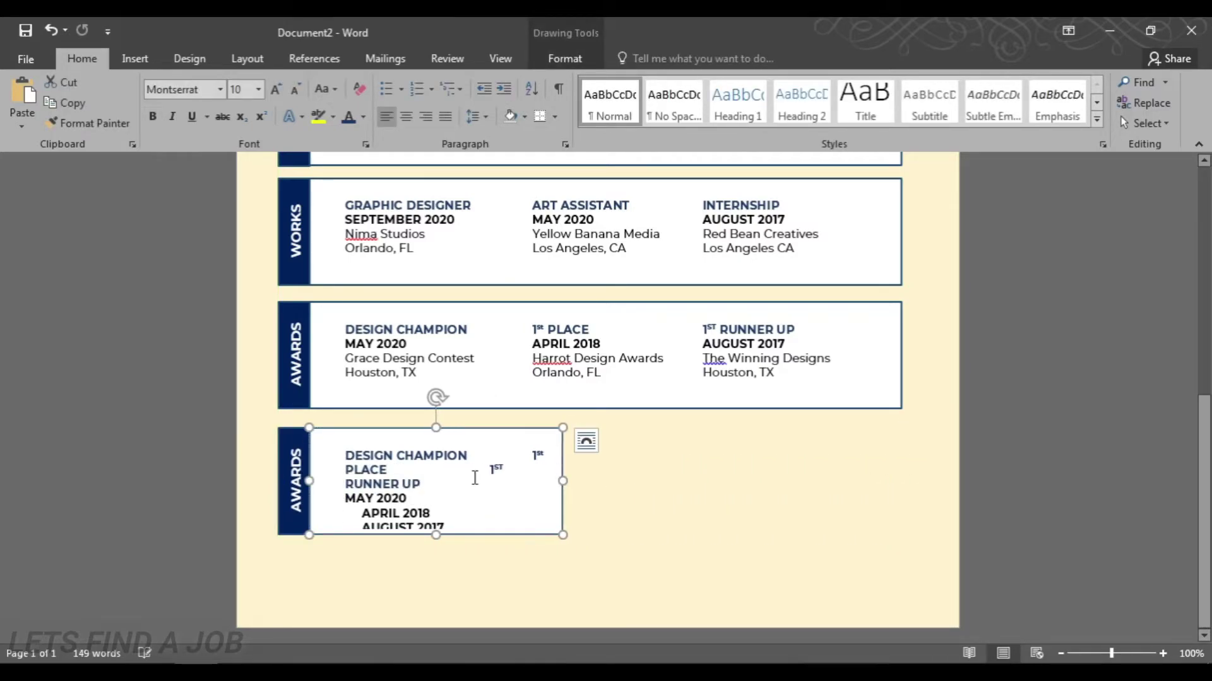
key(ctrl+a)
key(Delete)
- Stretch the navy AWARDS bar and the white box further down
ctrl+scroll(365, 541, up, 2)
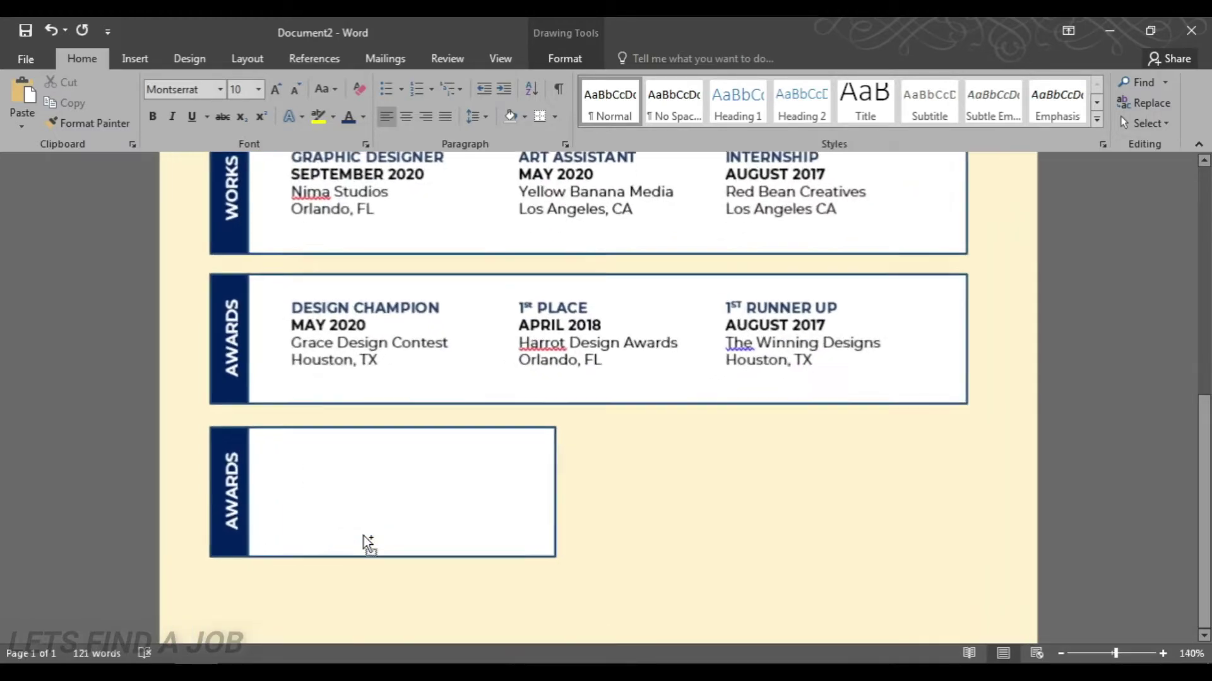
ctrl+scroll(365, 501, up, 2)
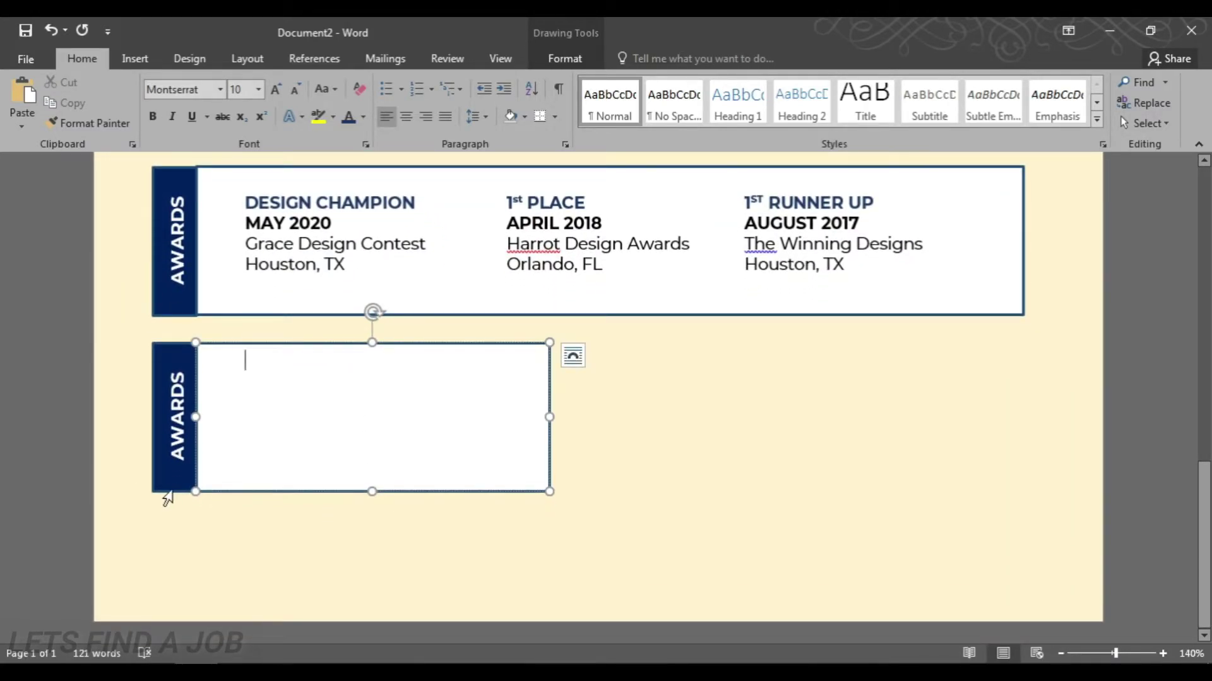
click(167, 499)
drag(169, 499, 171, 567)
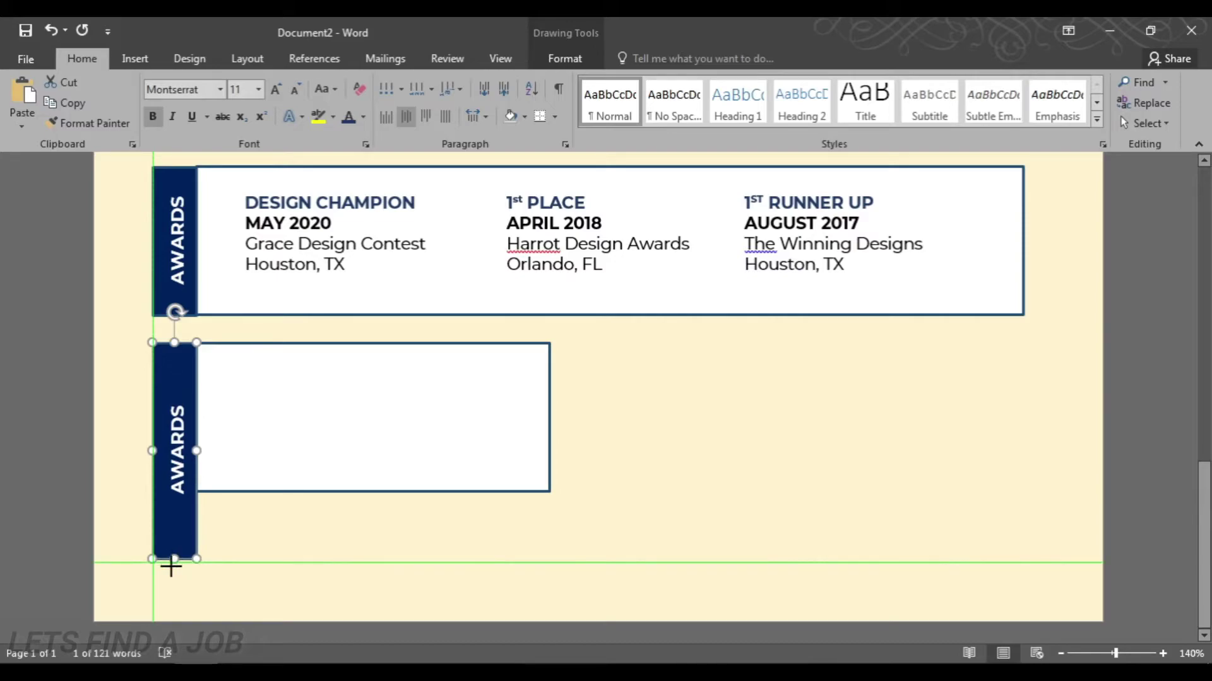
click(322, 494)
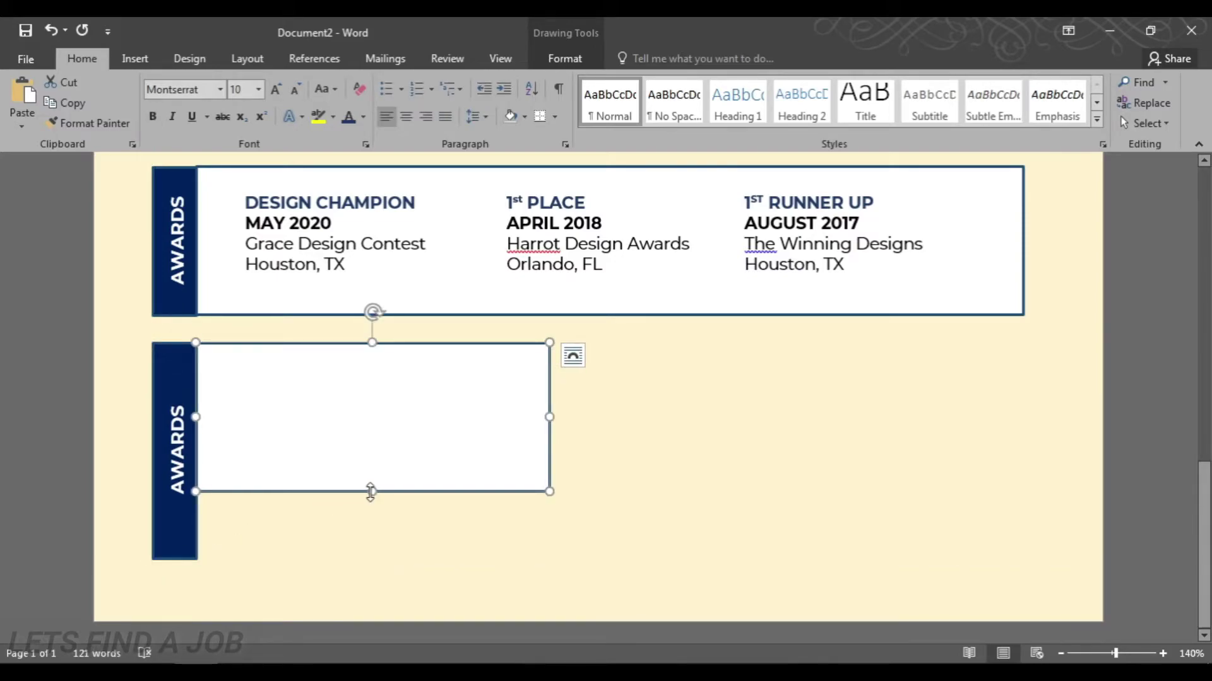
drag(370, 491, 366, 559)
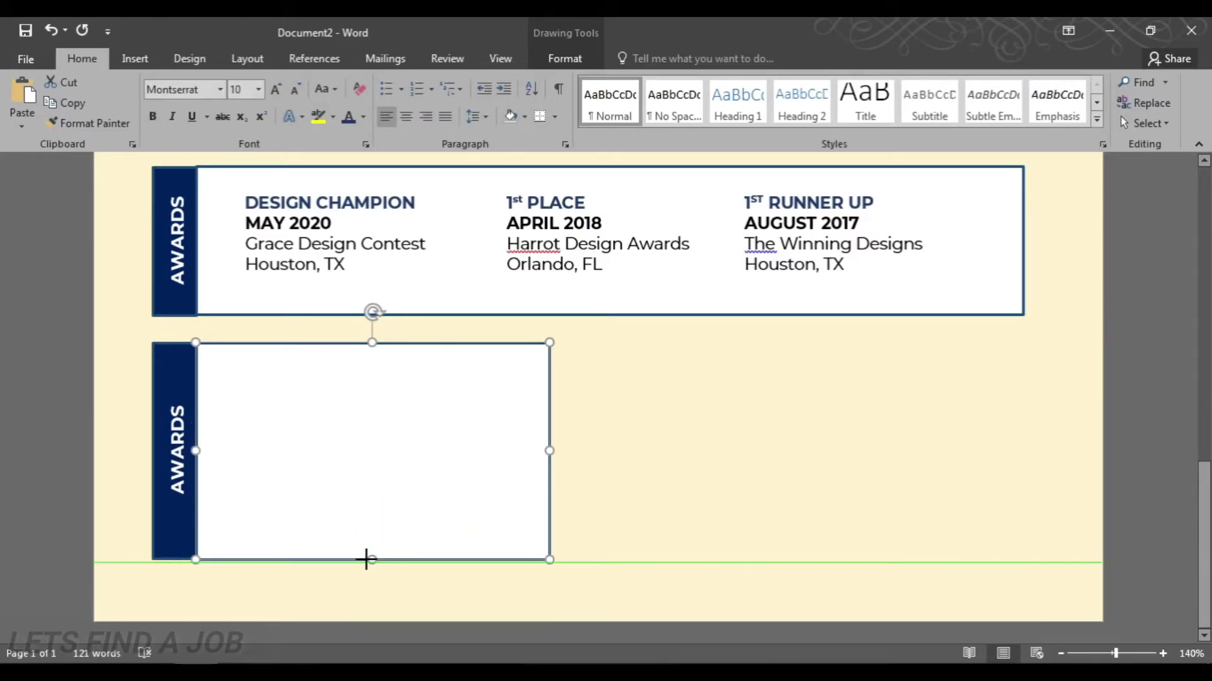
click(343, 583)
- Readjust the bar and white box bottoms so they line up
ctrl+scroll(311, 513, up, 3)
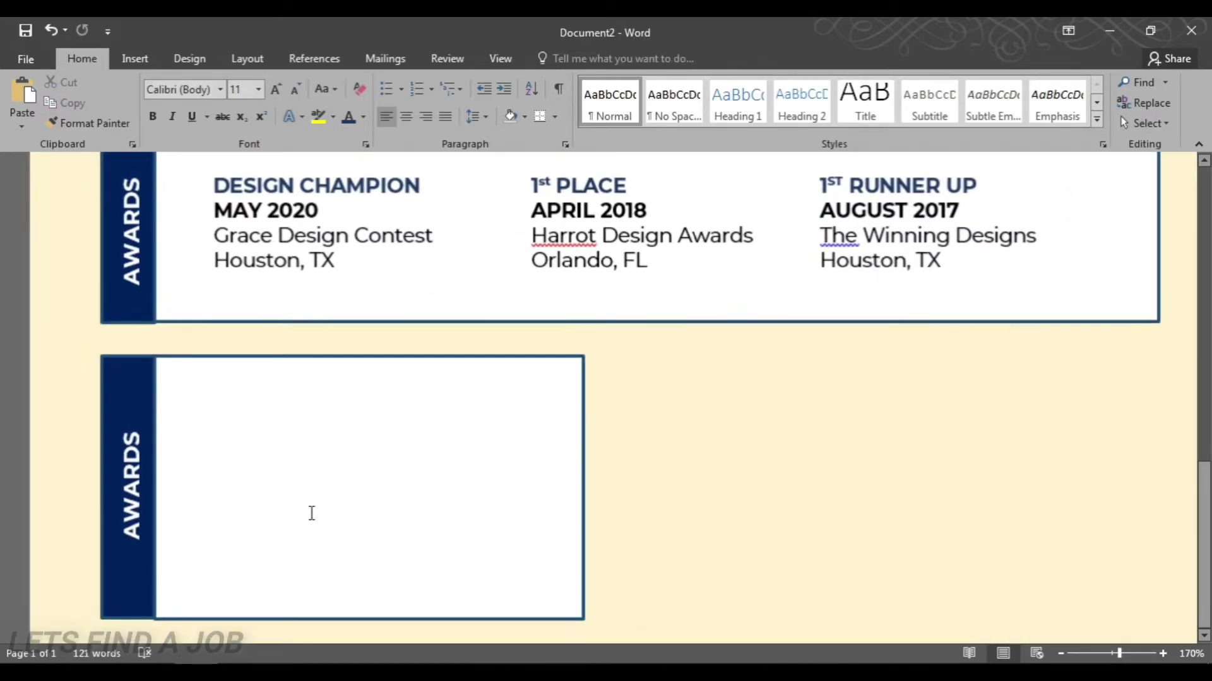
scroll(311, 513, down, 2)
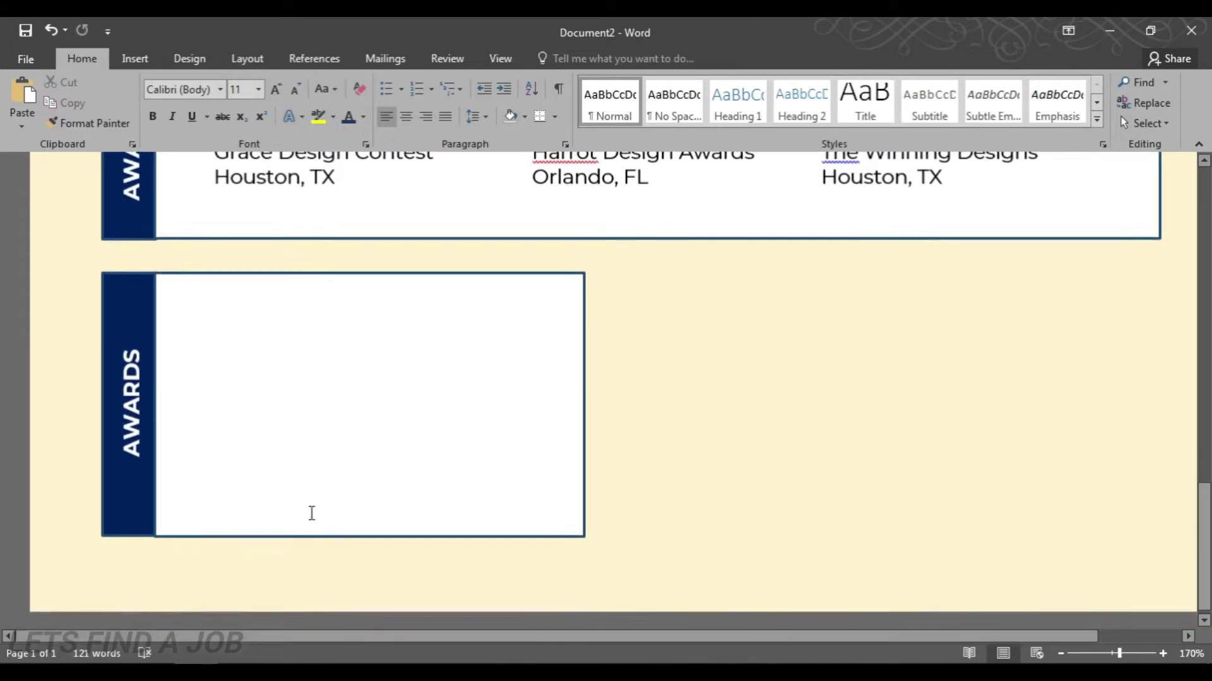
click(126, 522)
ctrl+scroll(151, 562, up, 5)
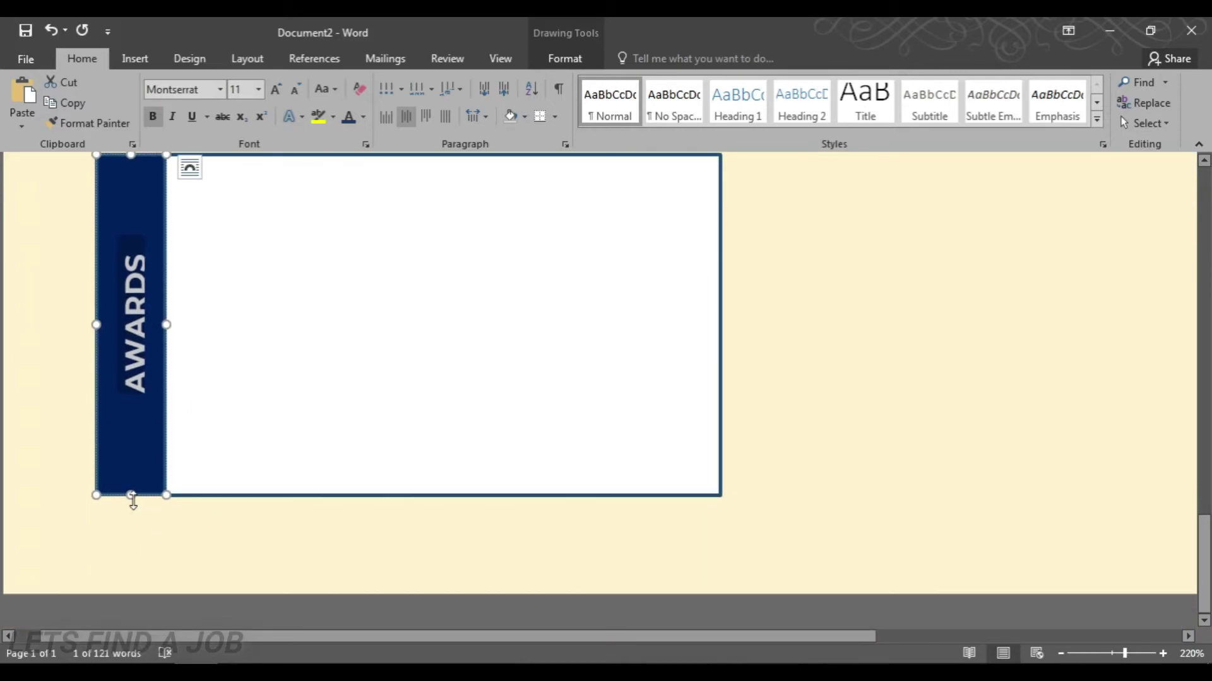
drag(131, 495, 132, 544)
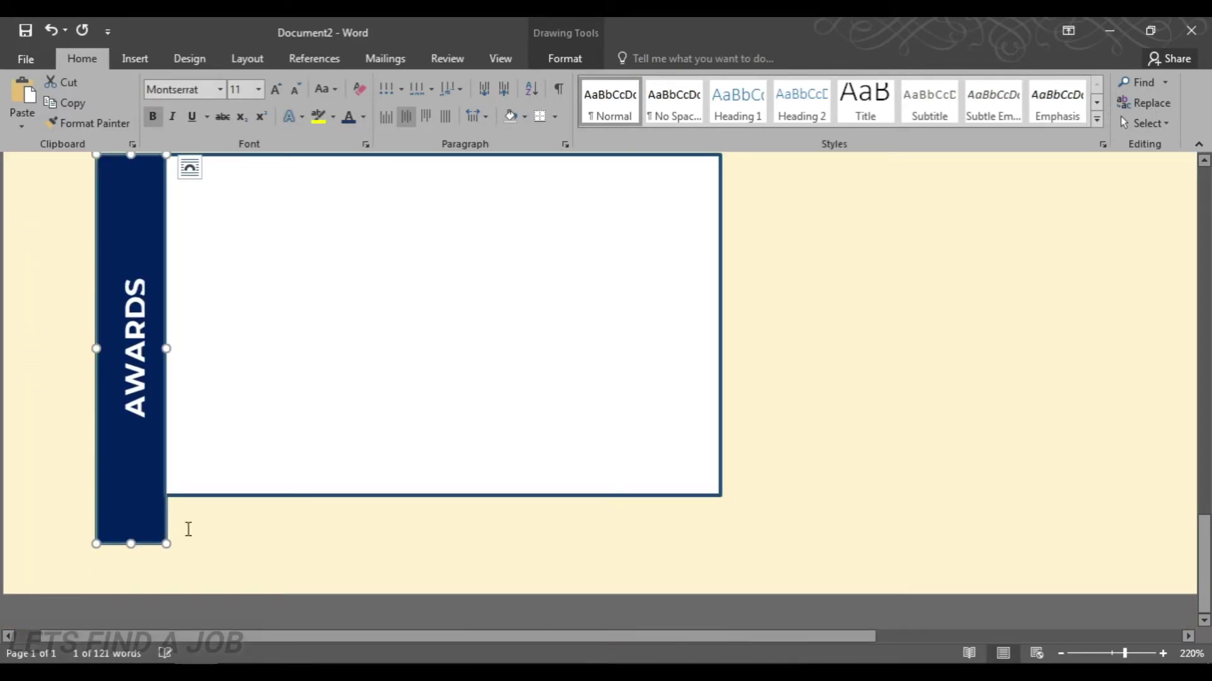
click(243, 496)
drag(445, 497, 443, 544)
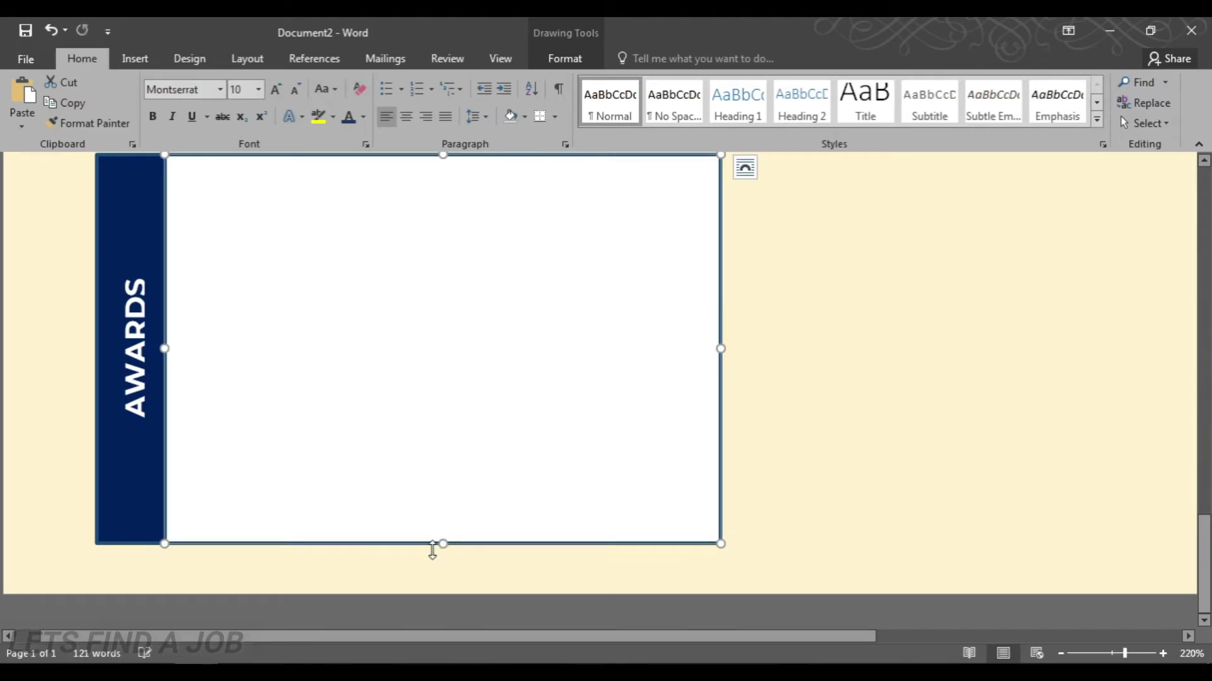
scroll(310, 509, up, 4)
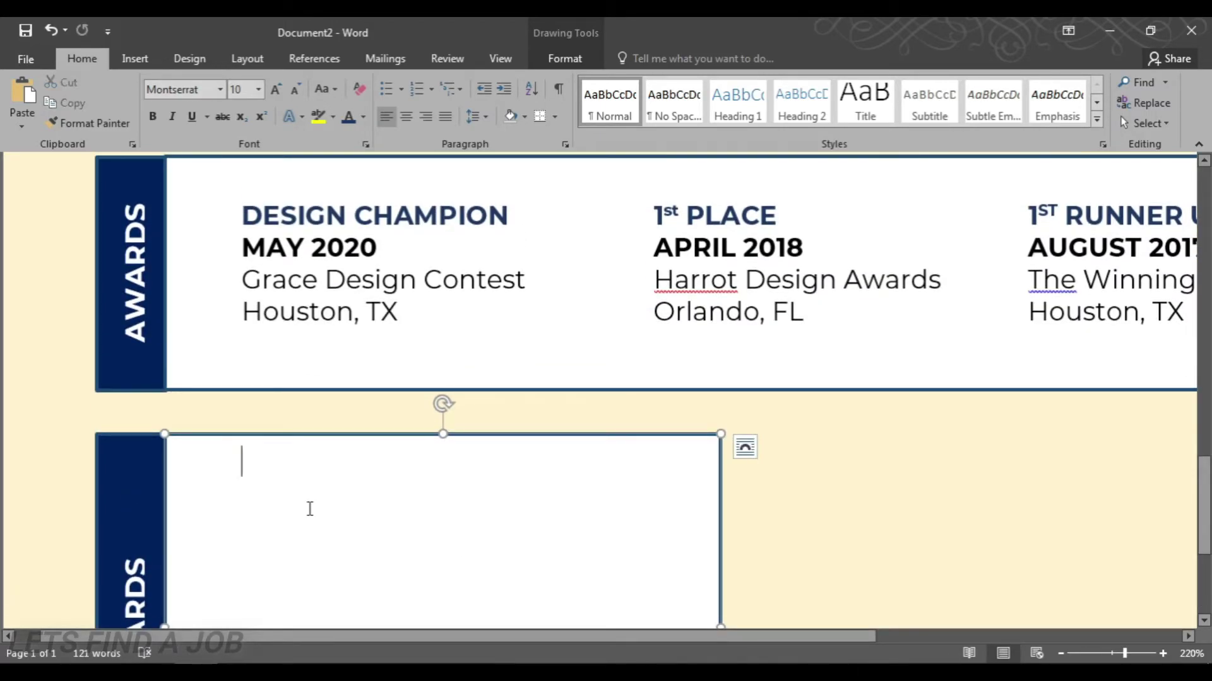
scroll(310, 508, down, 1)
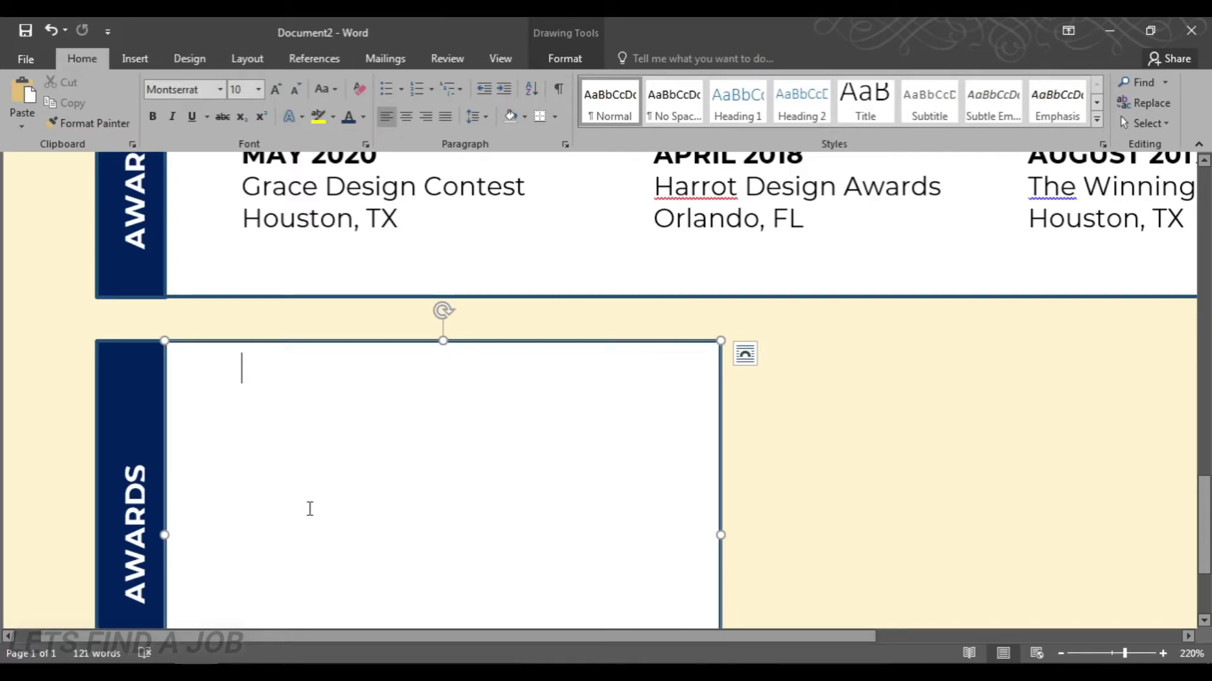
- Set the empty box paragraph's left indentation to 0" instead of 0.3"
key(alt+h)
key(p)
key(g)
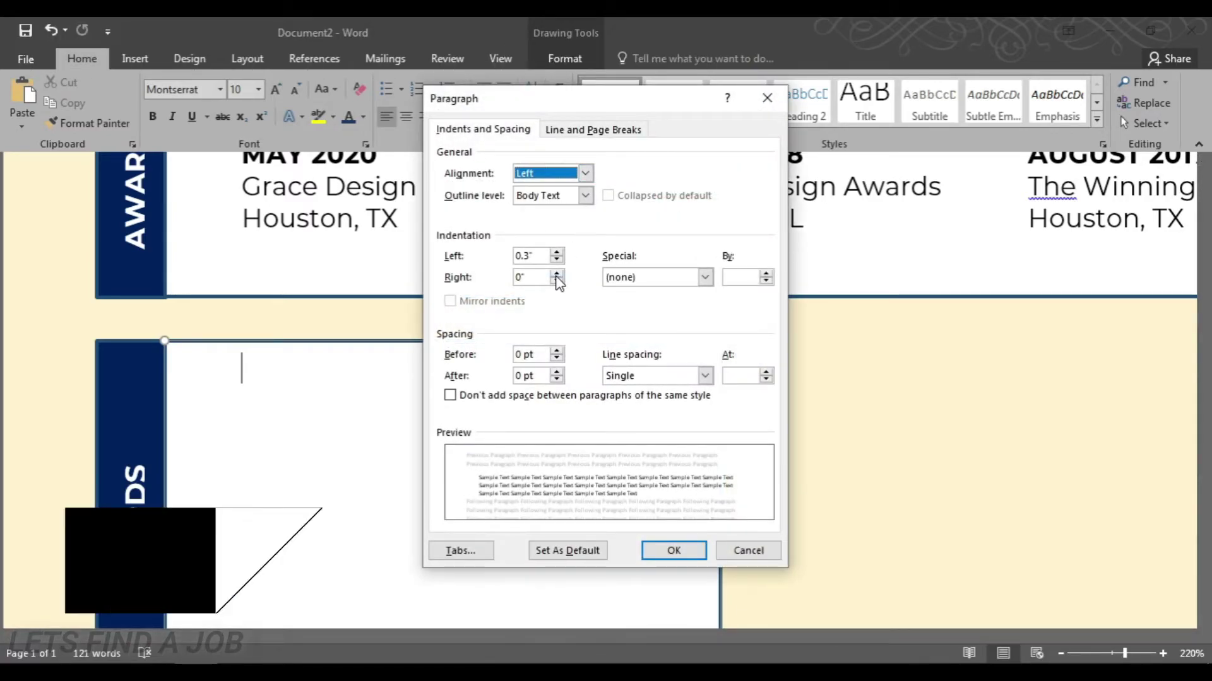
click(556, 260)
click(556, 260)
click(556, 260)
click(673, 548)
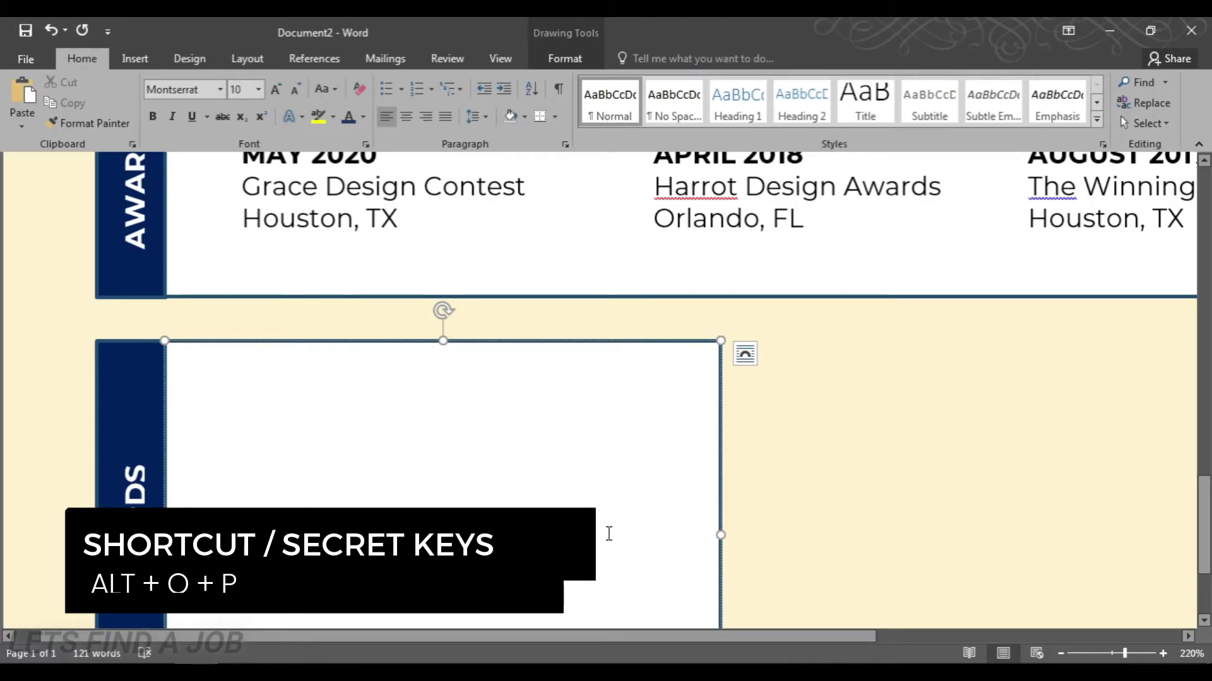
click(139, 499)
- Rename the half-width box's navy side label from AWARDS to PROFESSIONAL SKILLS
double_click(139, 498)
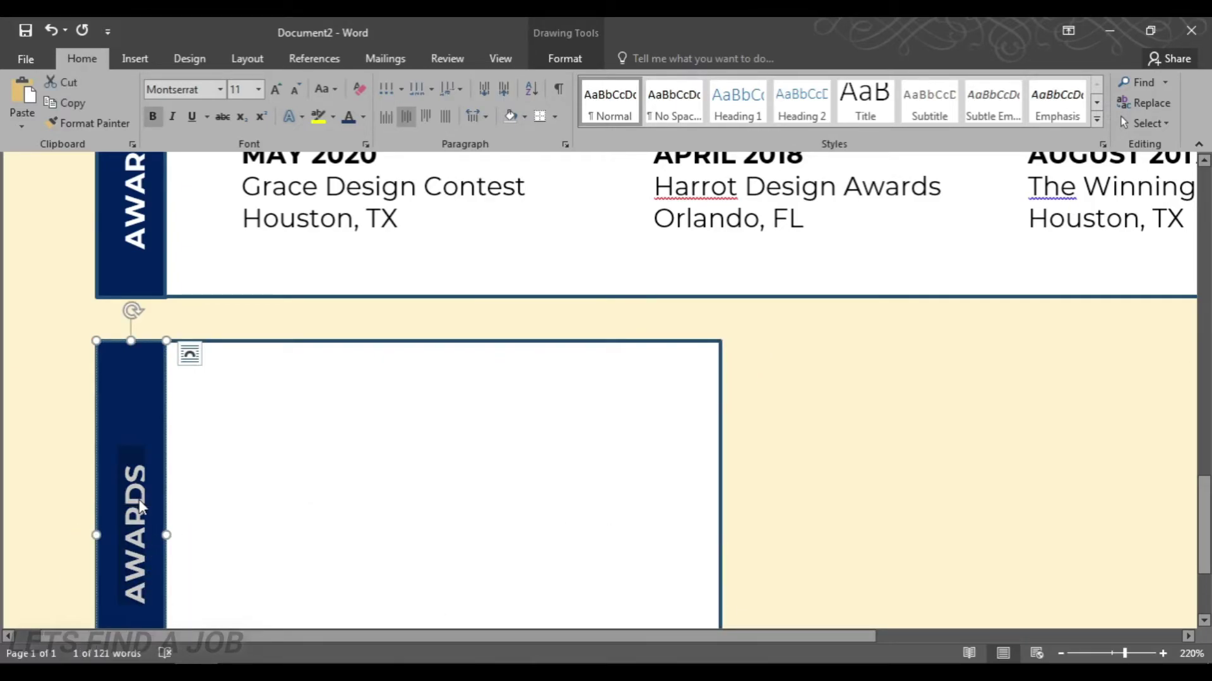
text(PROFESSIO)
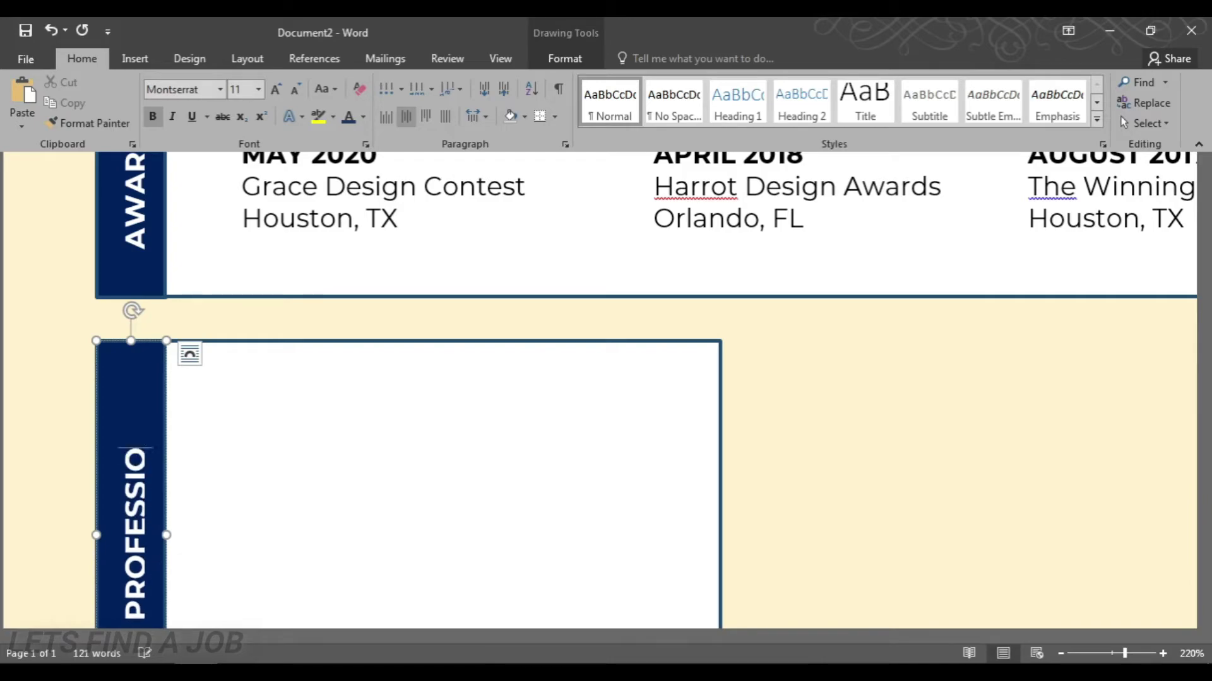
text(NAL SKIL)
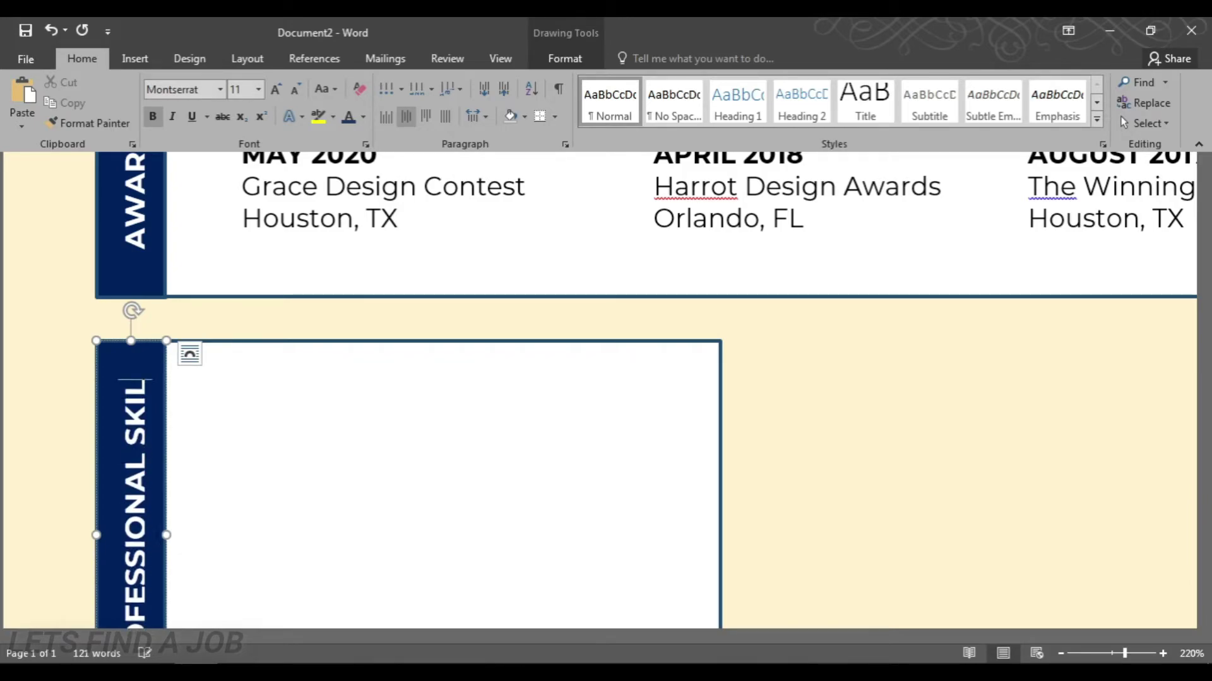
text(LS)
scroll(177, 508, down, 3)
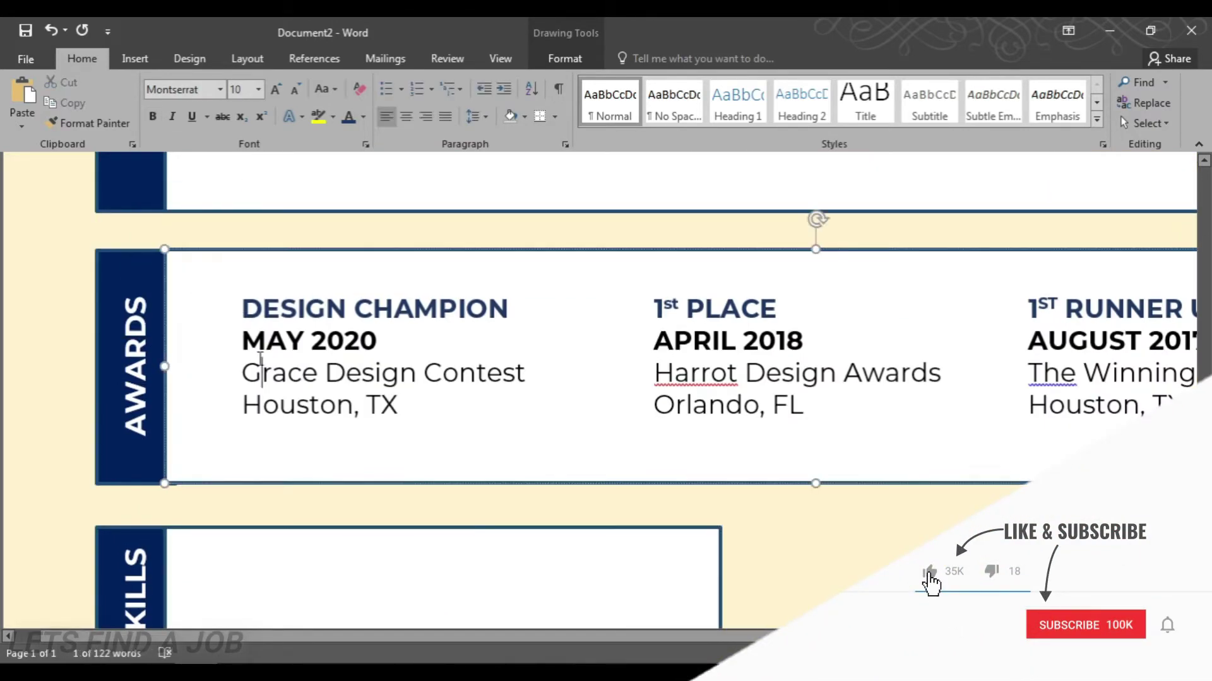
scroll(175, 369, up, 6)
scroll(175, 369, up, 4)
scroll(175, 370, up, 5)
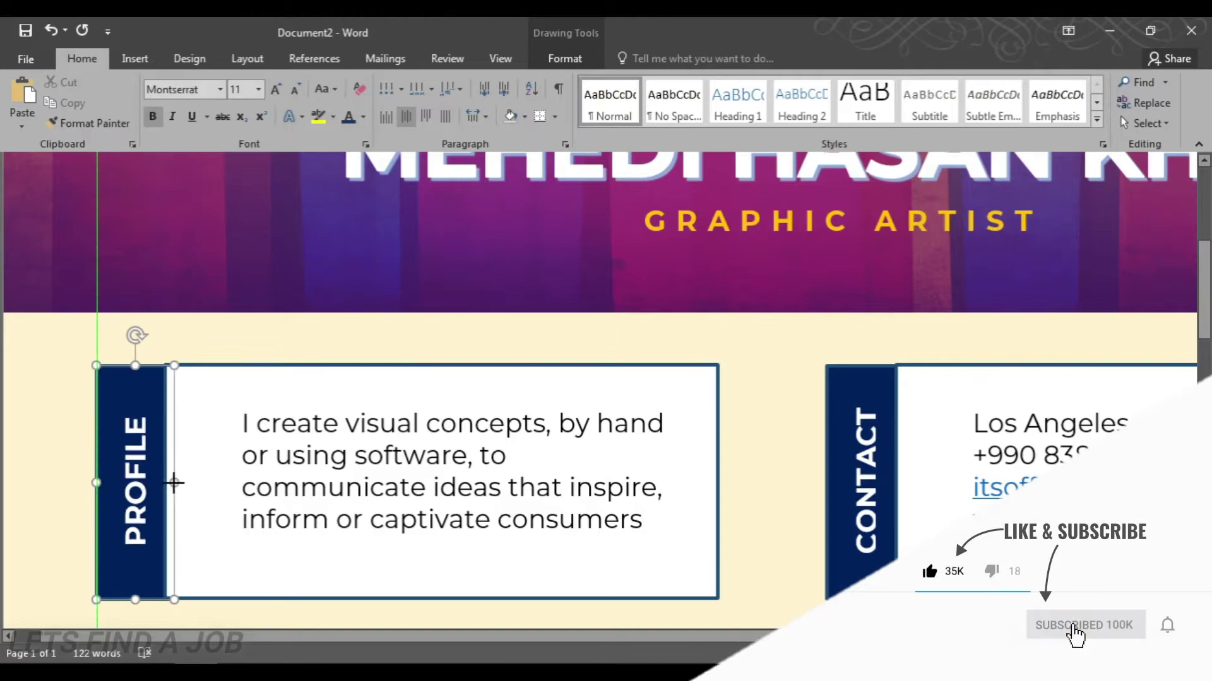
scroll(173, 478, down, 3)
scroll(908, 289, down, 10)
scroll(270, 457, down, 1)
- Type the 40, 30, 20, 10 and 00 scale rows, each followed by an underscore line
click(202, 238)
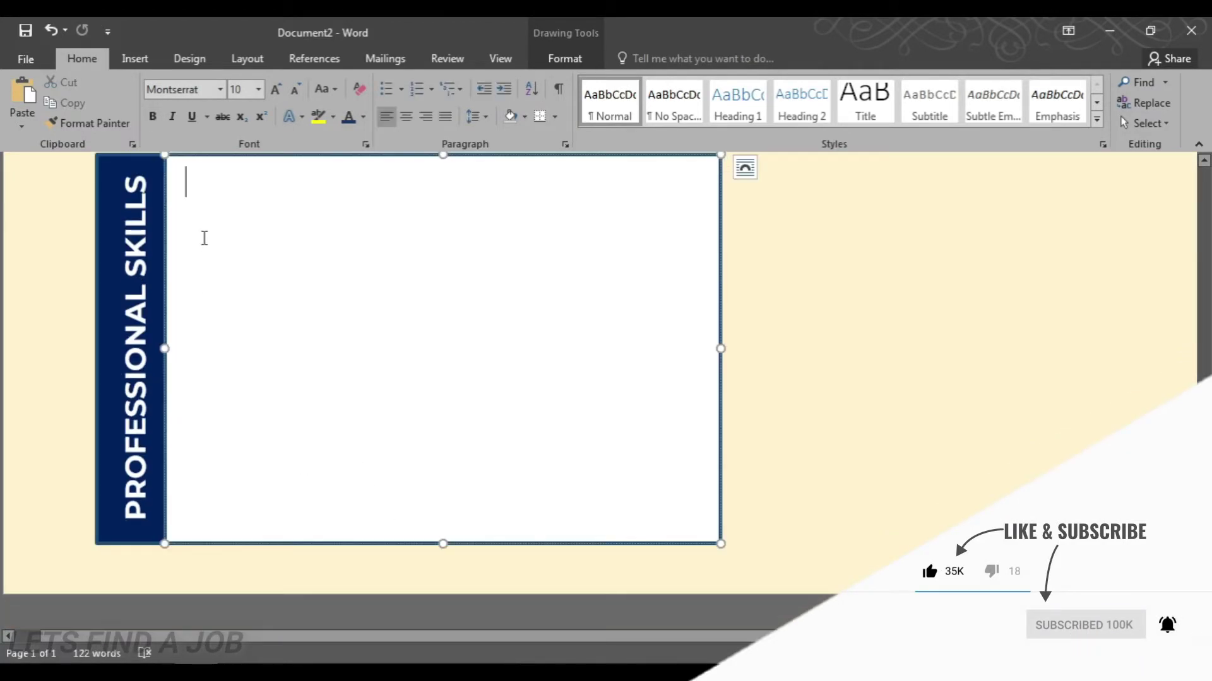
text(40 ______________________________)
key(BackSpace)
key(Return)
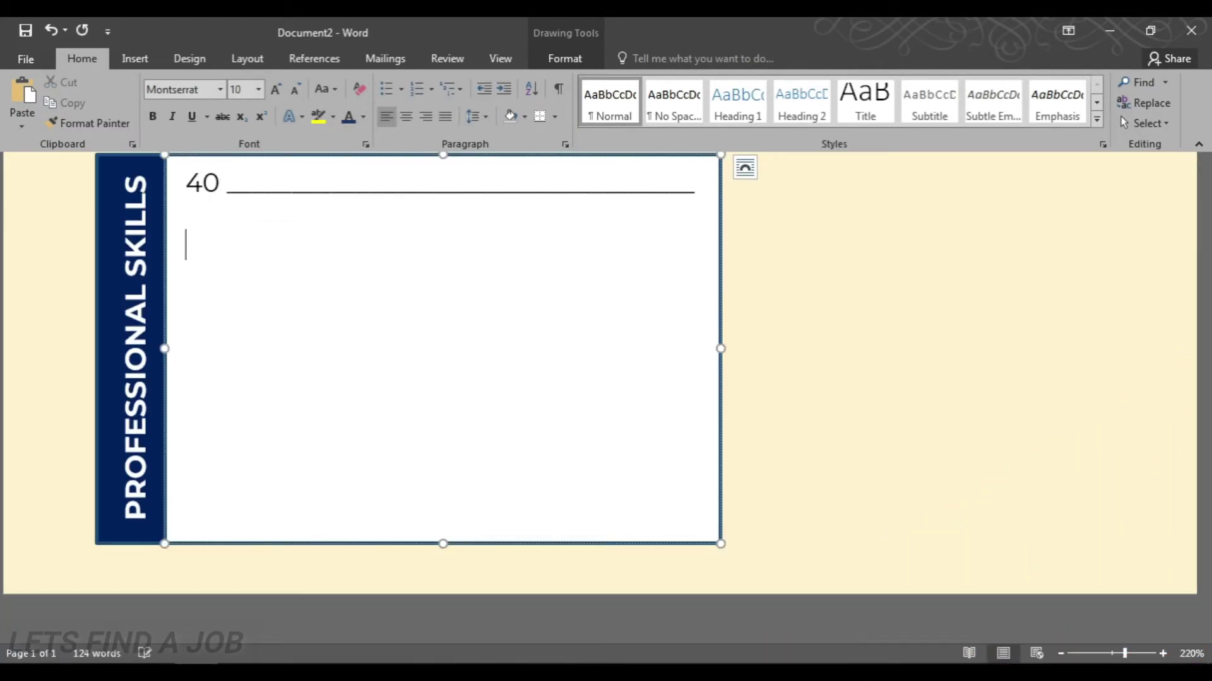
text(30 _____________________________)
key(Return)
text(20)
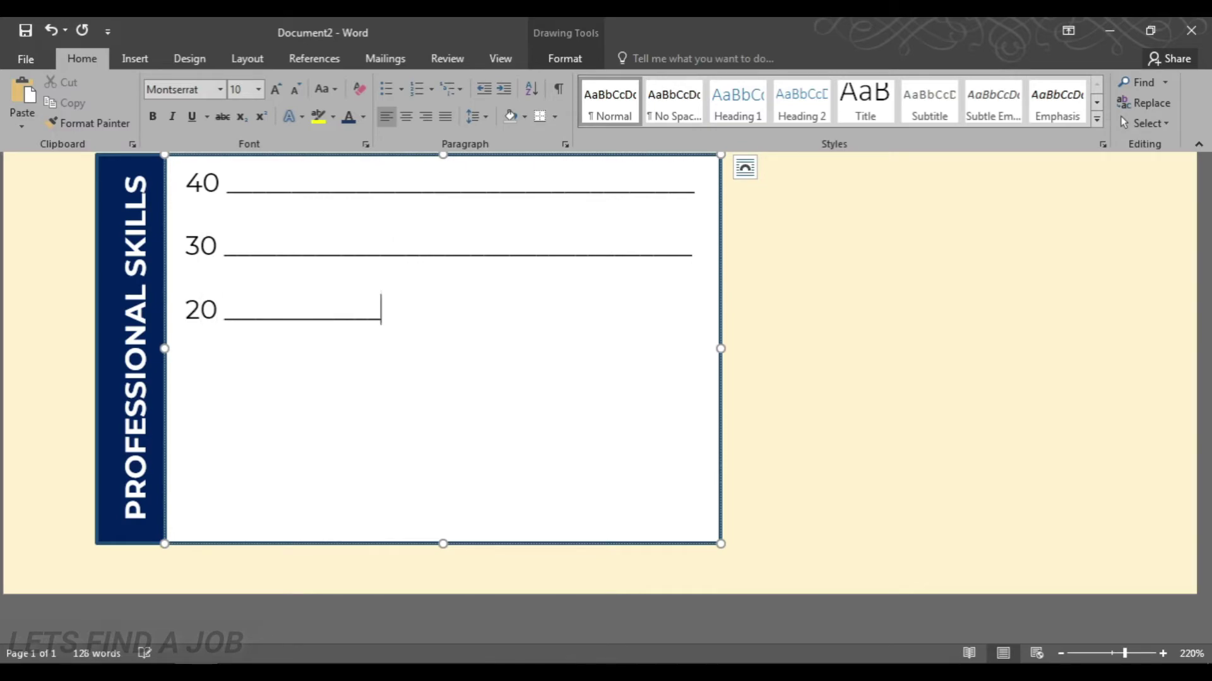
text(____________________)
key(Return)
text(0)
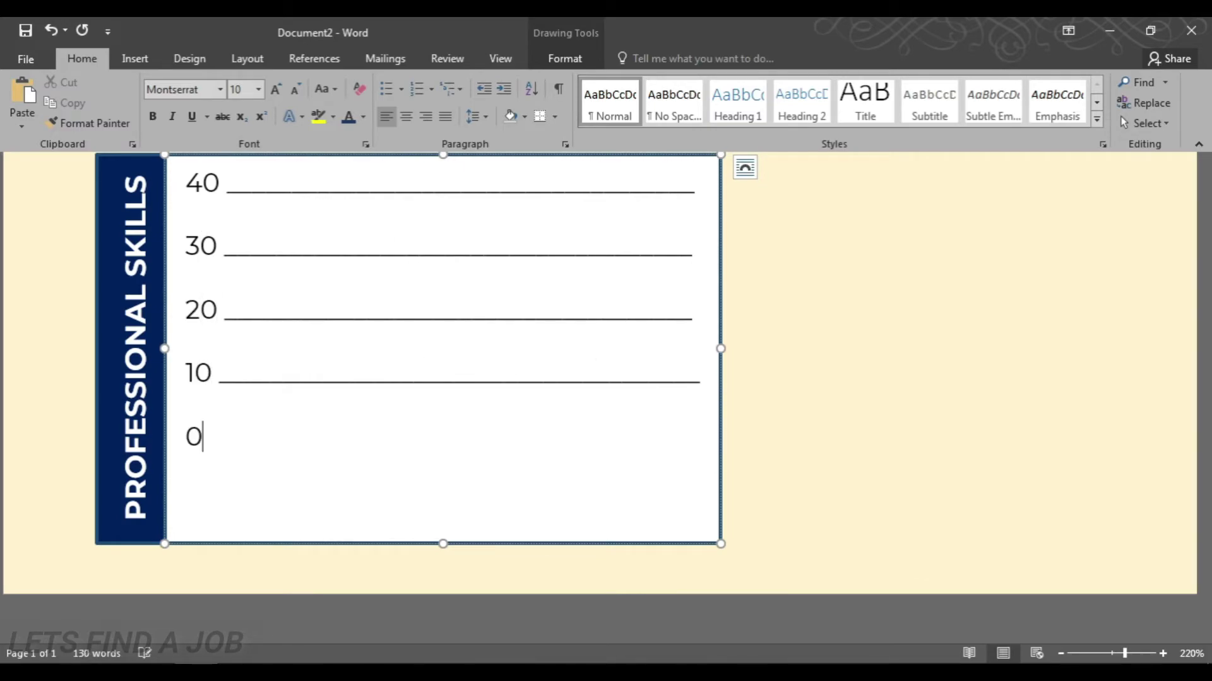
text(______________________________)
key(Home)
text(0)
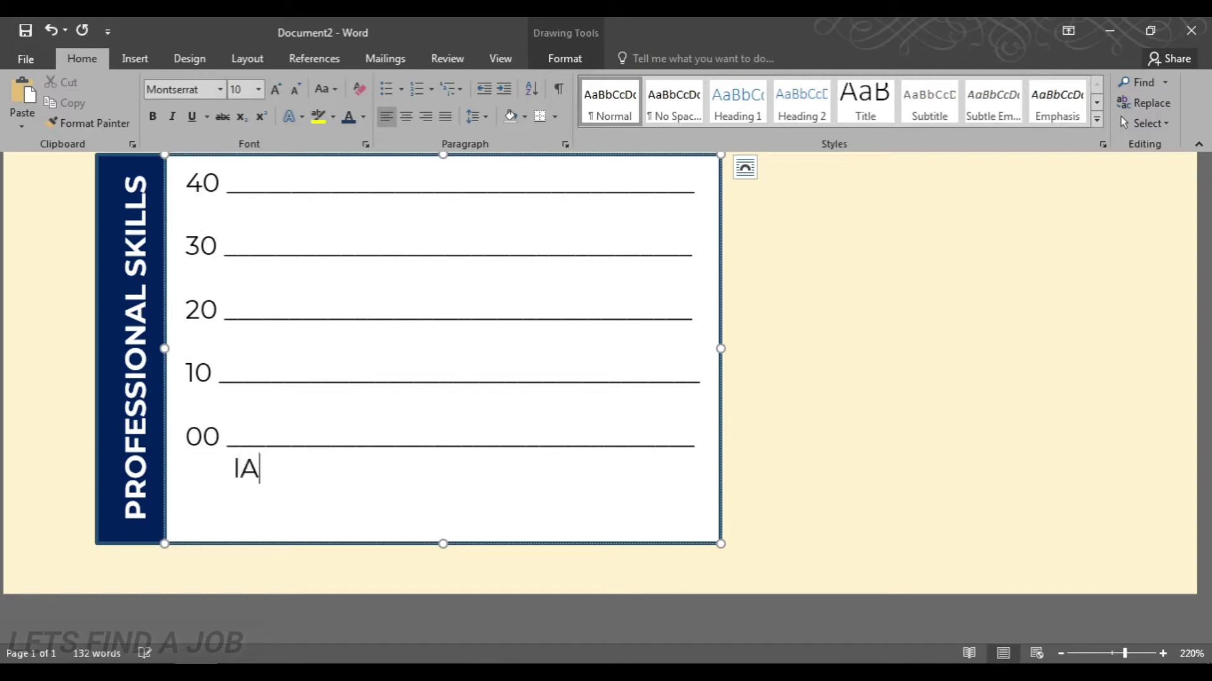
- Add the Layout and Branding labels beneath the scale and shrink them to 4 pt
text(Branding)
key(shift+Home)
key(ctrl+bracketleft)
key(ctrl+bracketleft)
key(ctrl+bracketleft)
key(ctrl+bracketleft)
key(ctrl+bracketleft)
key(ctrl+bracketleft)
key(Left)
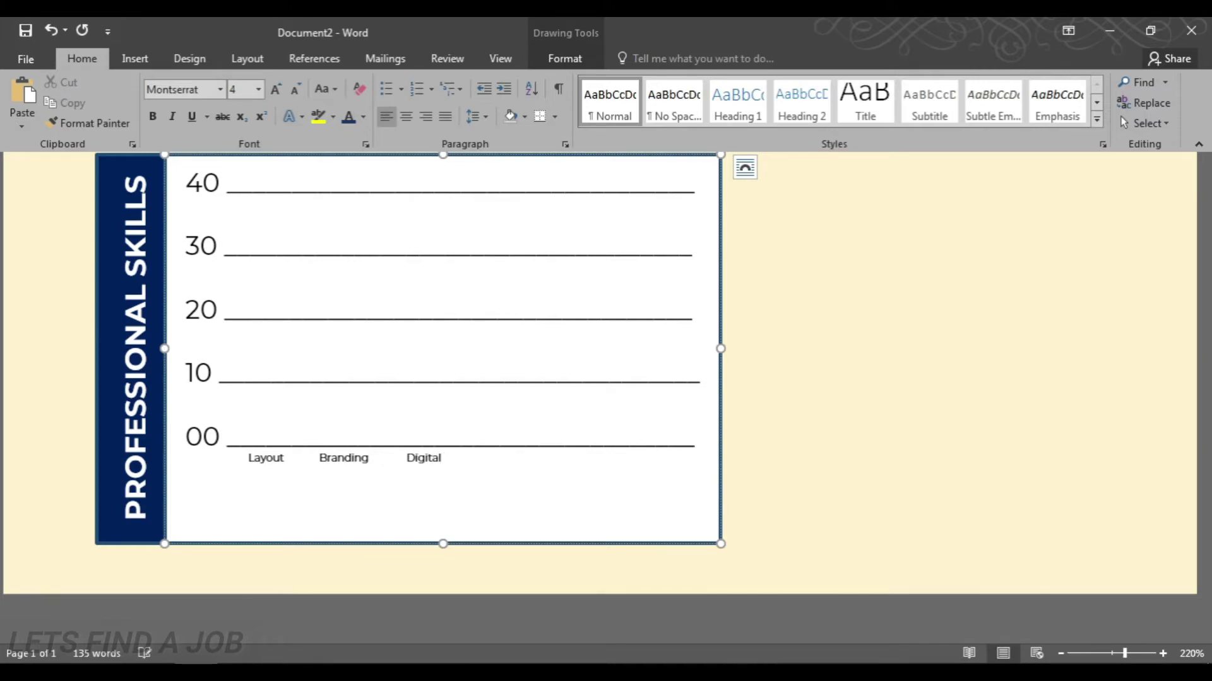
key(Left)
key(Left)
key(Left)
- Paste a copied label as plain text and complete it as Campaign
right_click(391, 471)
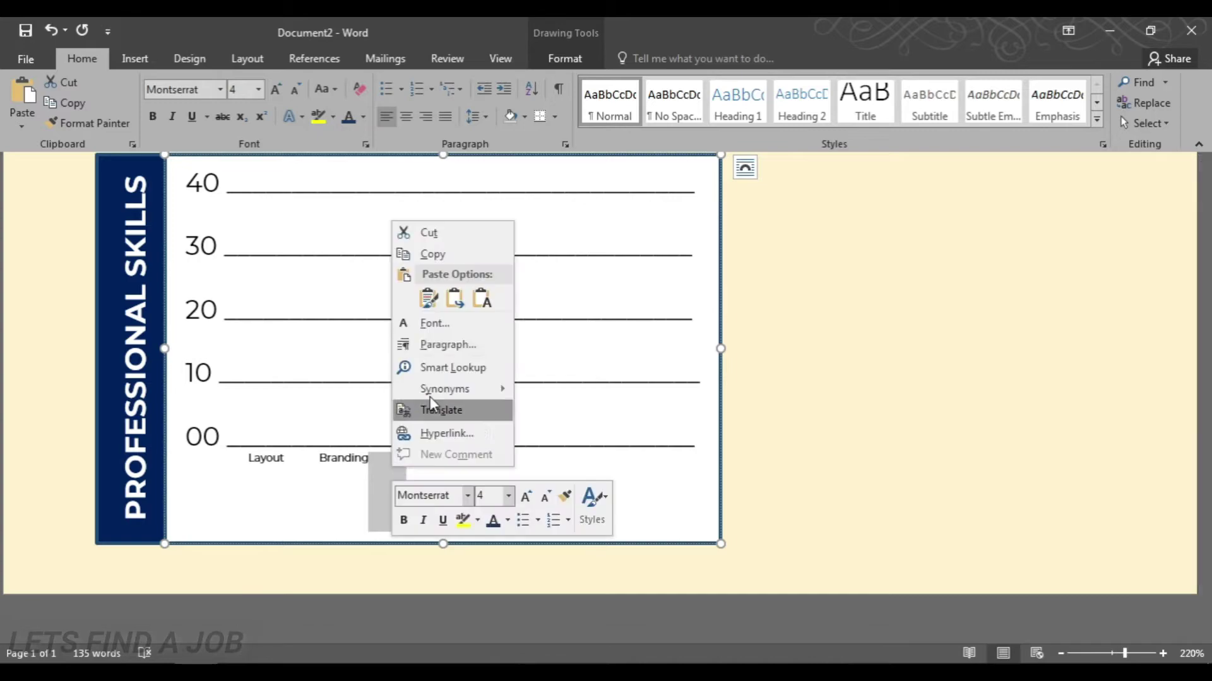
ctrl+scroll(370, 488, up, 3)
ctrl+scroll(370, 496, up, 3)
right_click(399, 470)
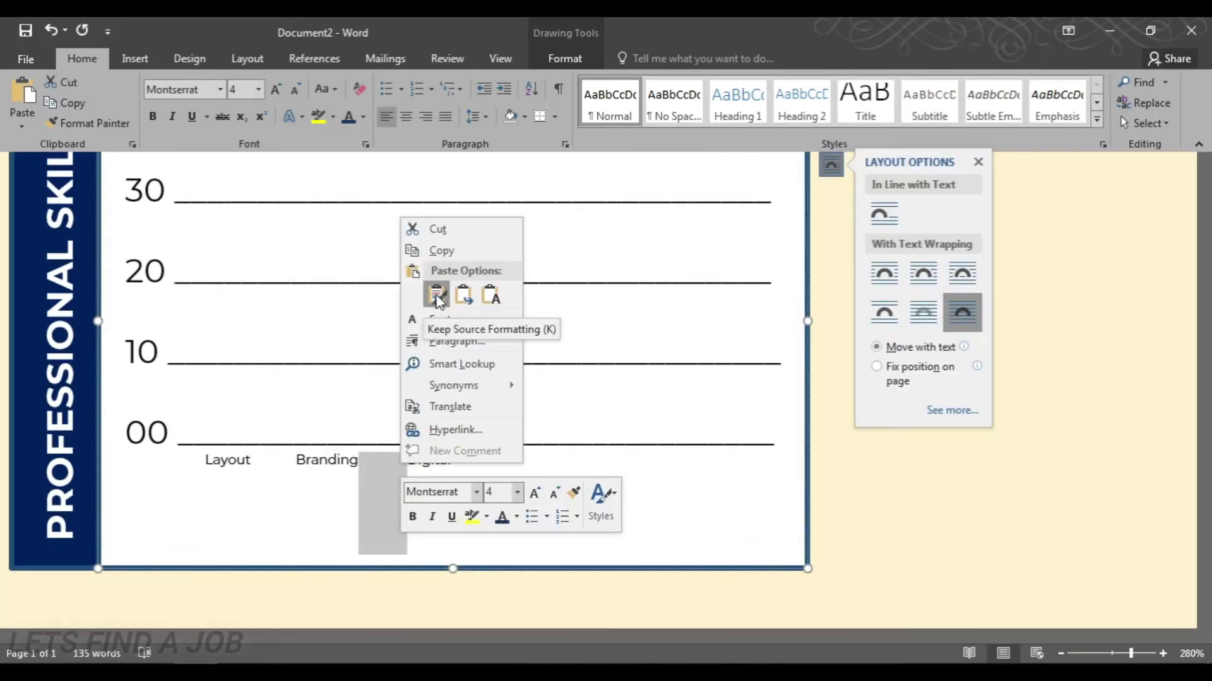
click(489, 302)
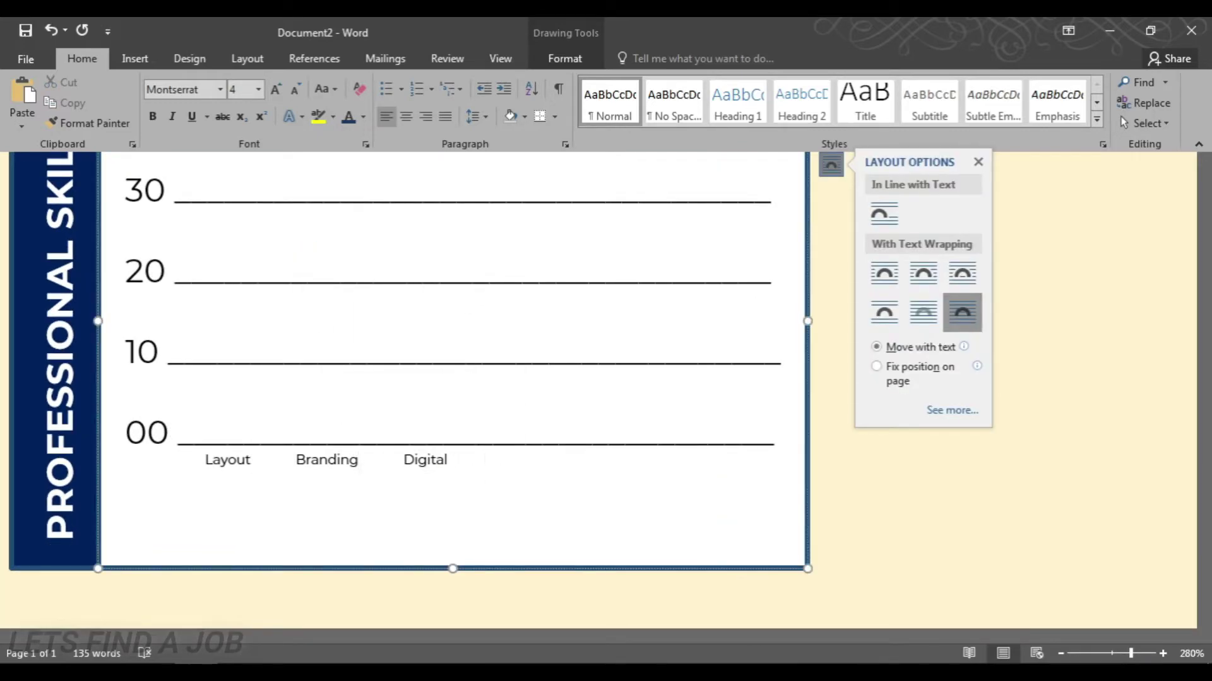
text(Campaign)
- Even out the spacing between the Layout, Branding, Digital and Campaign labels
click(195, 467)
click(374, 460)
key(BackSpace)
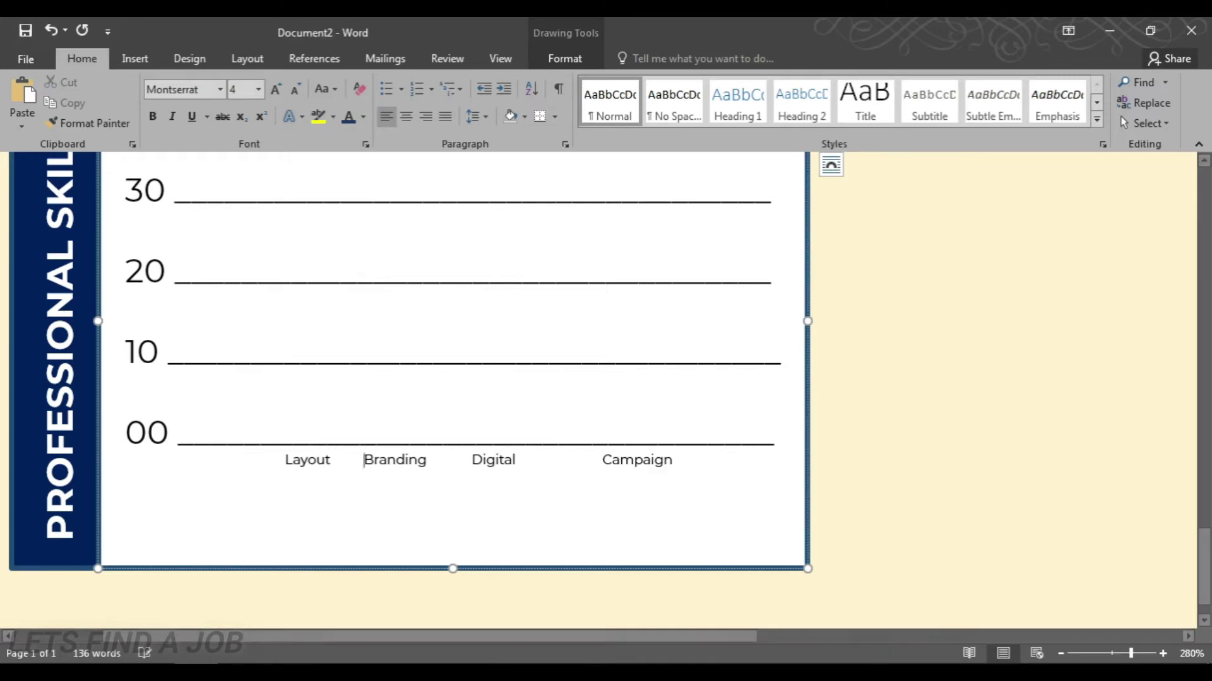
click(483, 411)
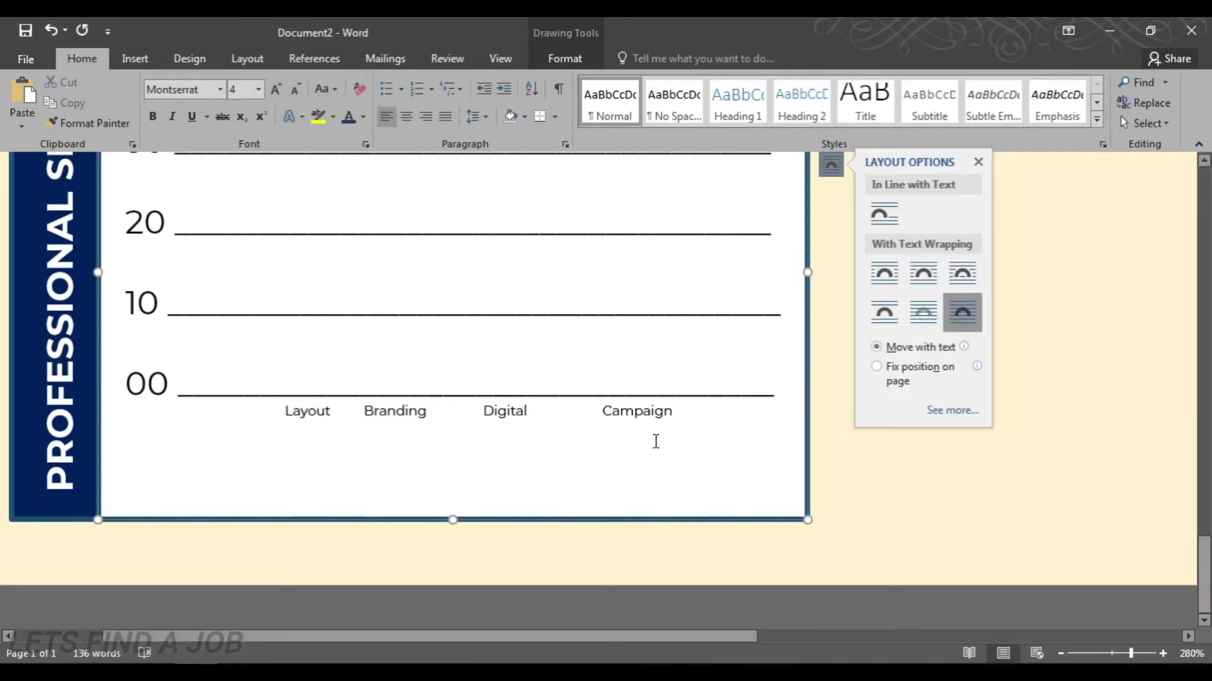
click(332, 411)
click(284, 411)
key(BackSpace)
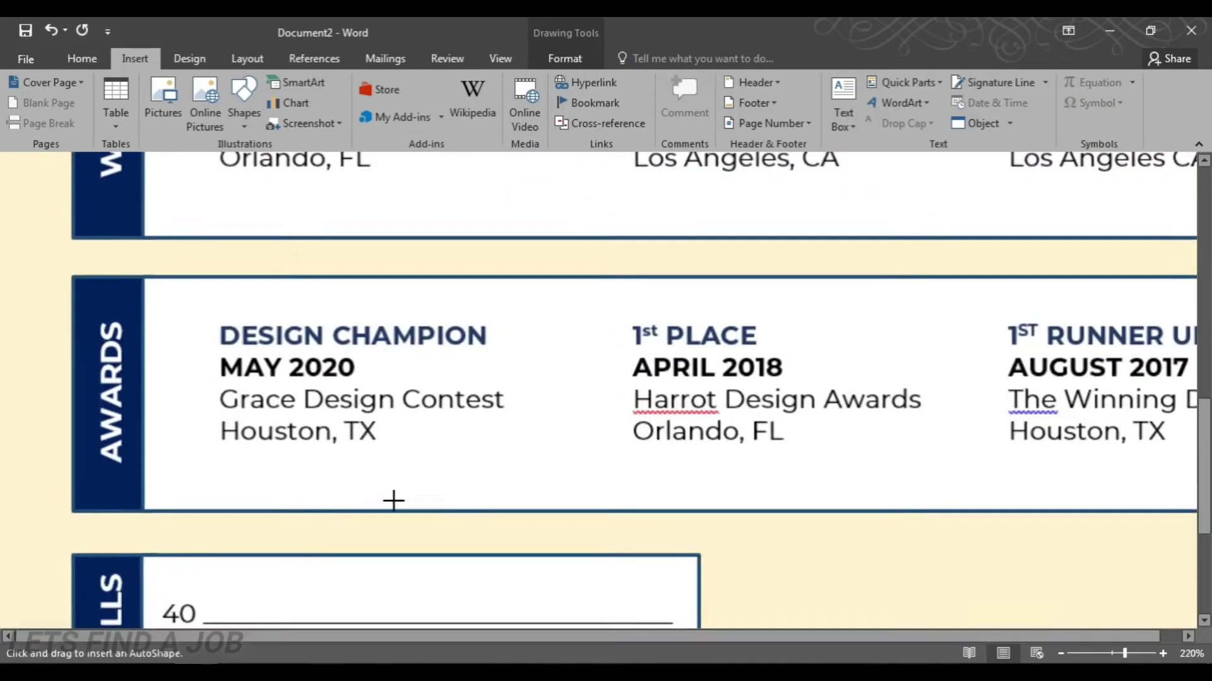
- Draw a navy bar above Layout, copy it over the other labels, and shorten bars to varied heights
drag(271, 479, 295, 209)
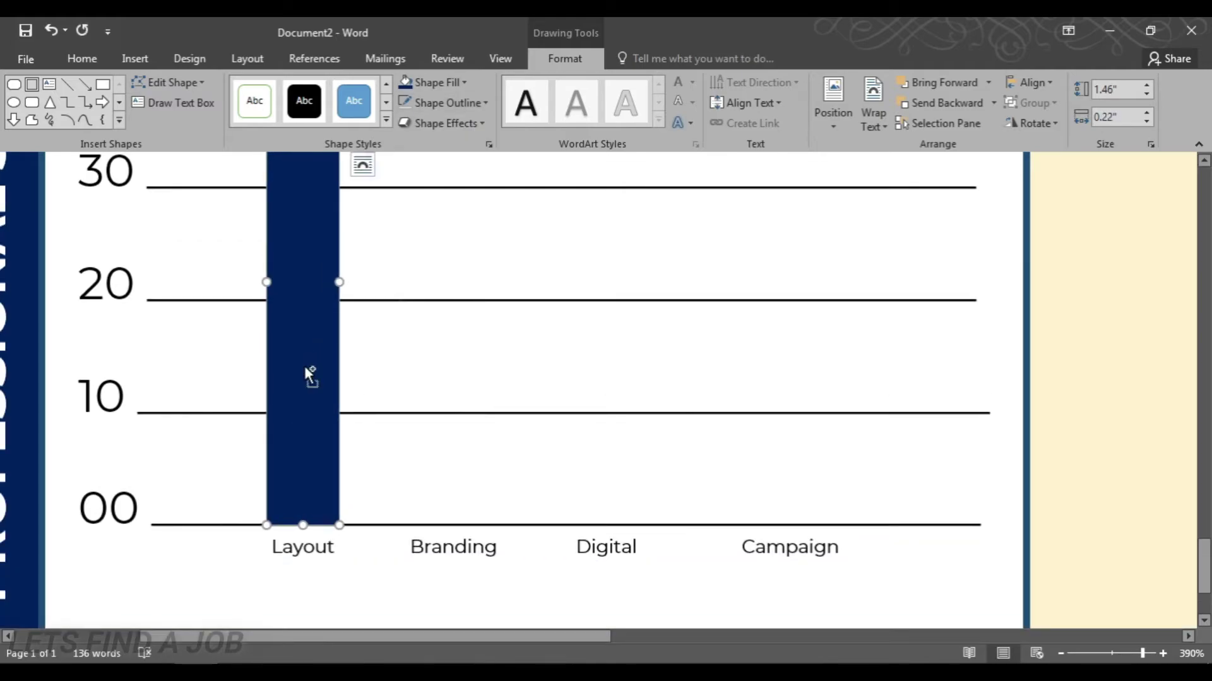
mouse_move(309, 373)
mouse_down()
mouse_move(760, 398)
mouse_move(789, 427)
mouse_up()
scroll(638, 435, up, 4)
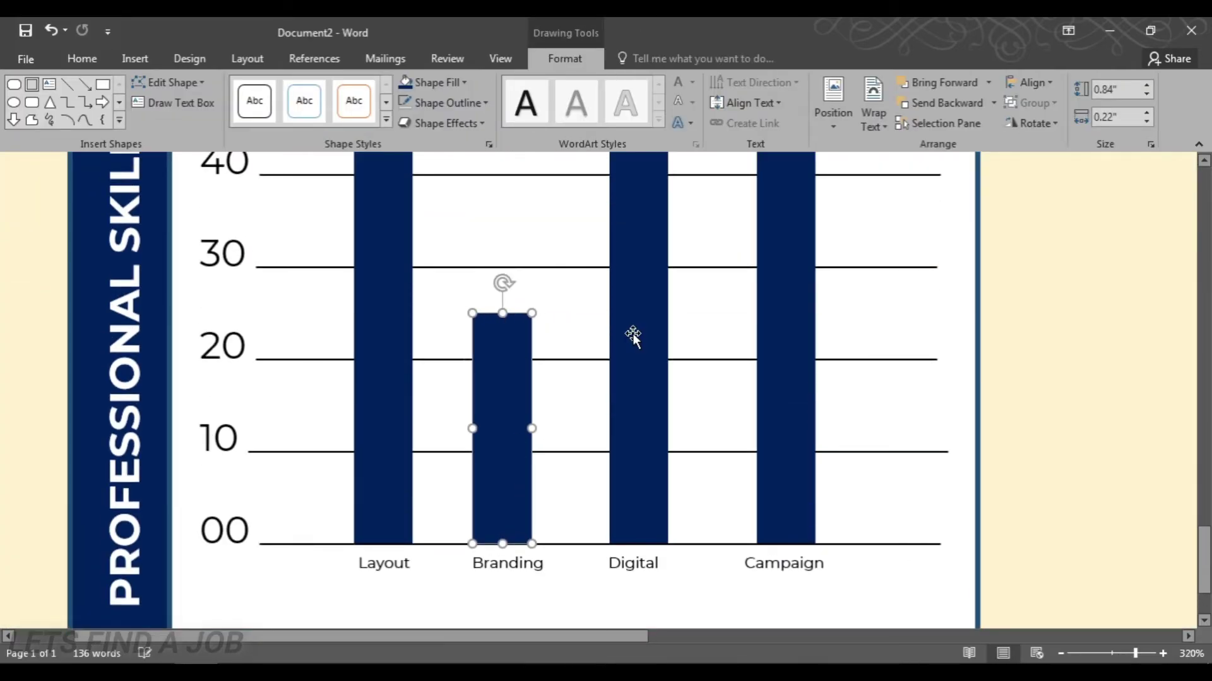
drag(632, 333, 640, 365)
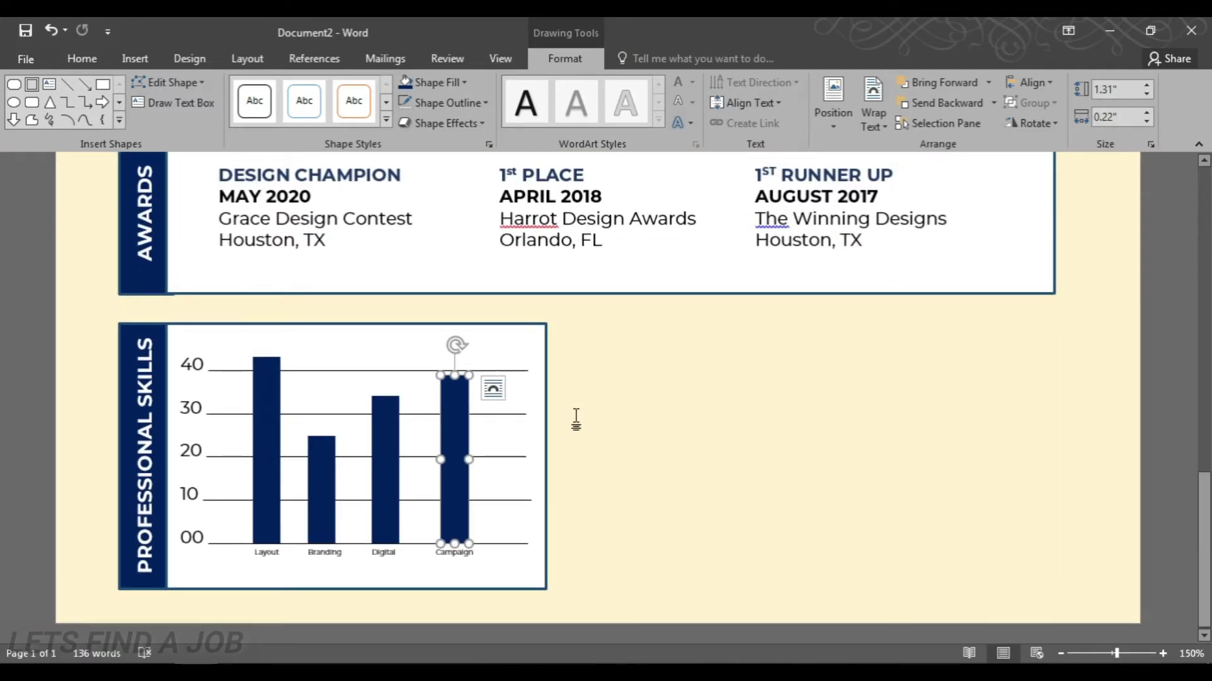
- Select the Professional Skills label box using Select Objects
scroll(604, 419, down, 5)
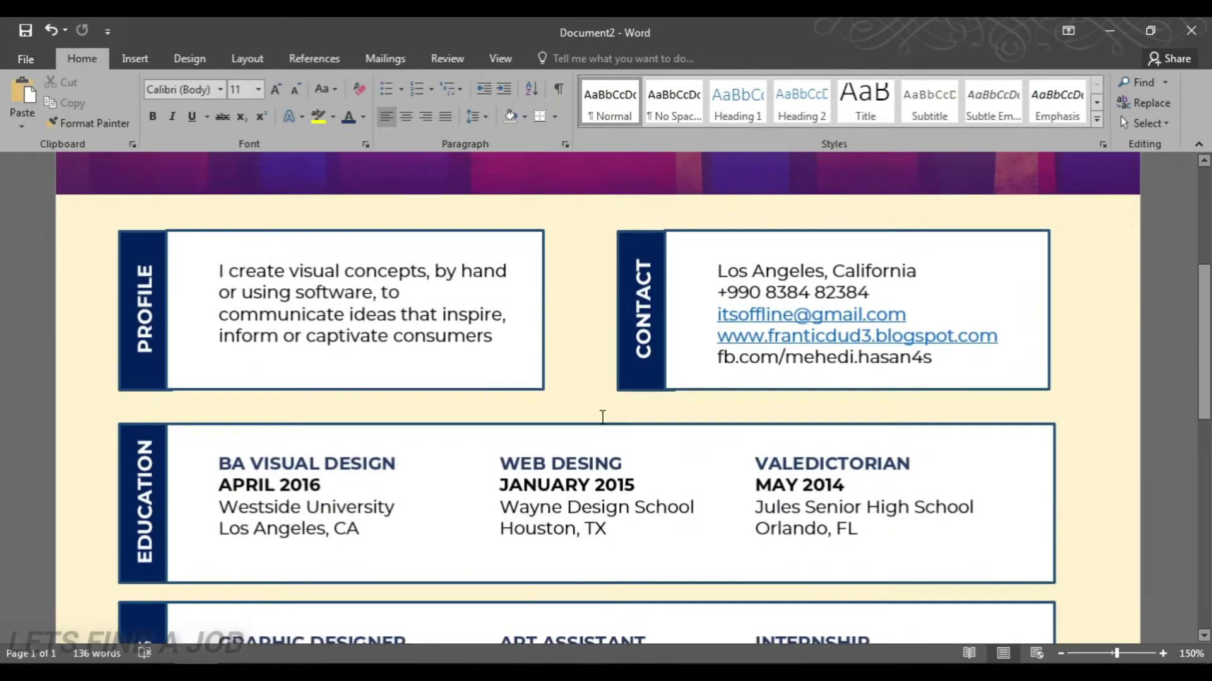
scroll(598, 406, down, 5)
scroll(587, 394, down, 2)
scroll(591, 473, down, 2)
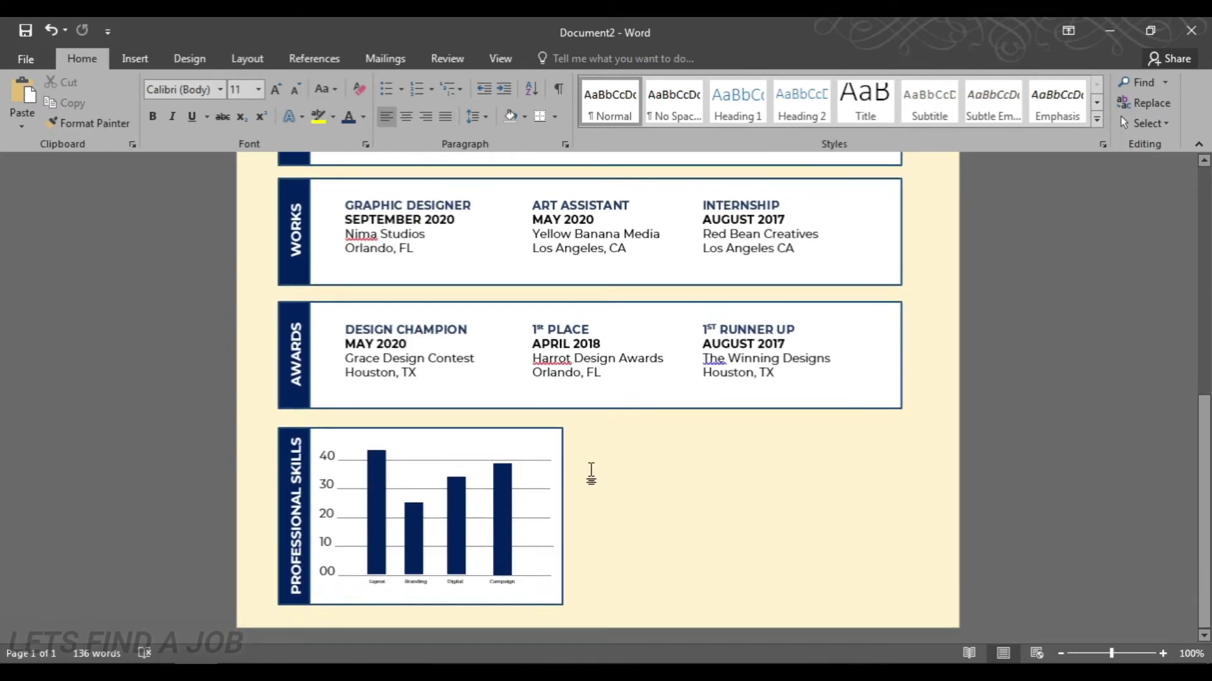
click(296, 430)
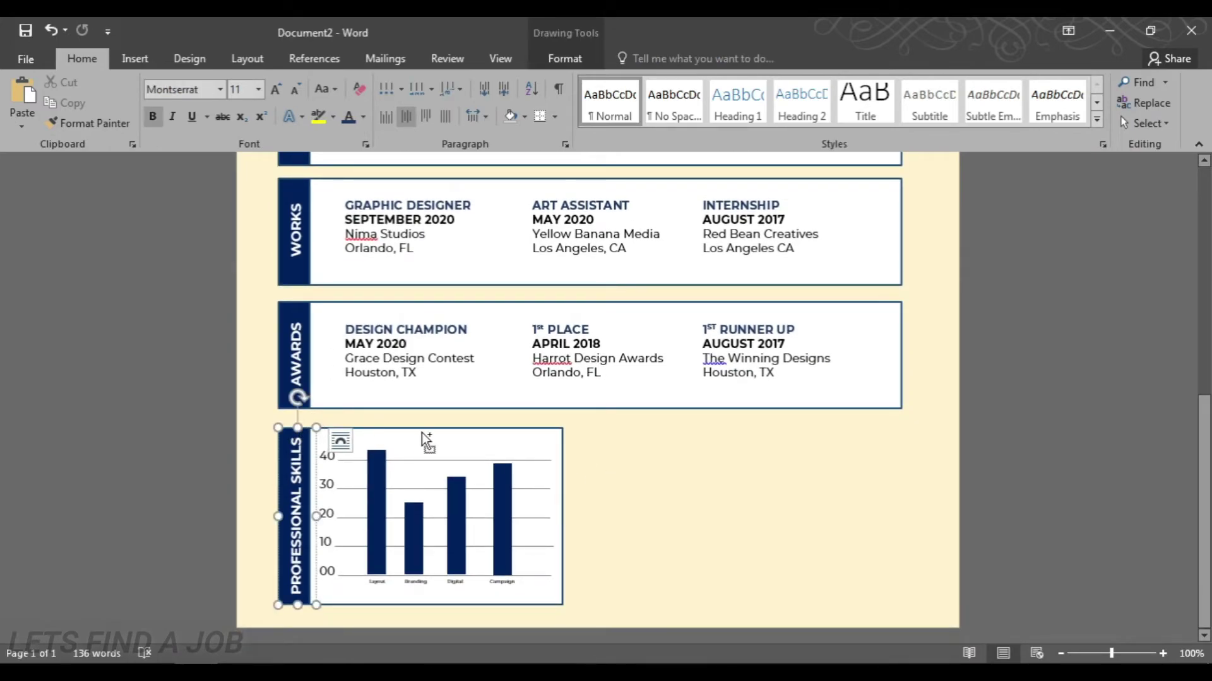
scroll(479, 438, down, 10)
scroll(549, 555, down, 2)
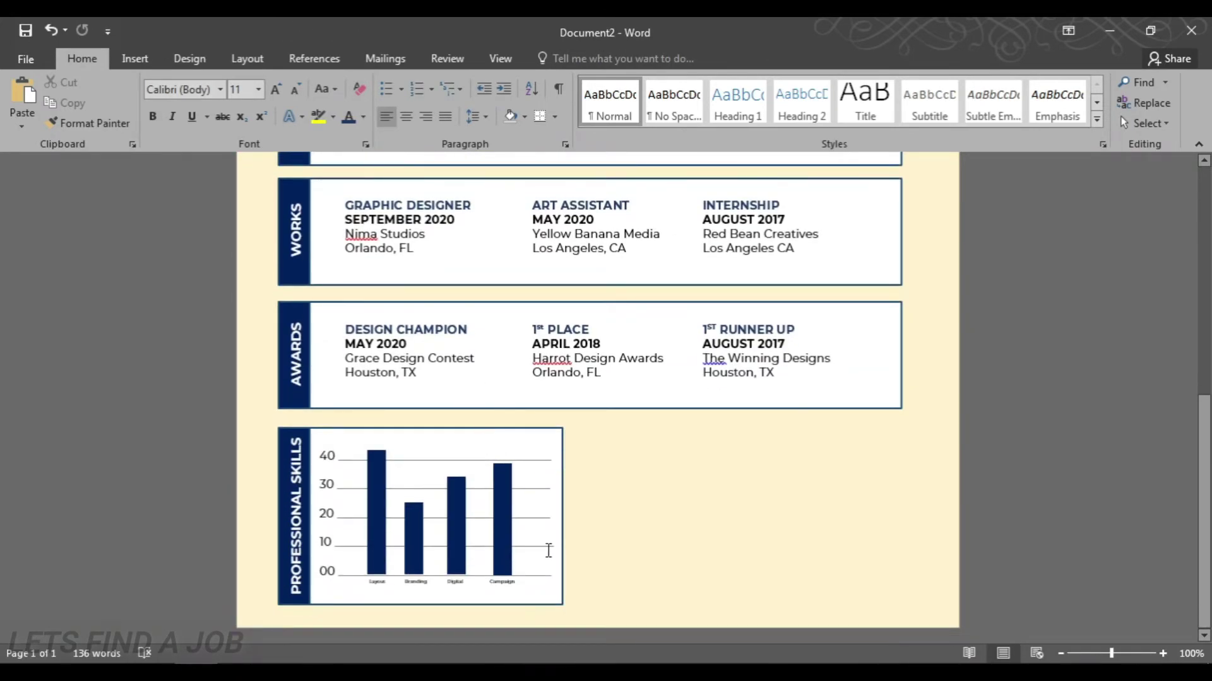
scroll(549, 555, up, 4)
click(1146, 124)
click(975, 166)
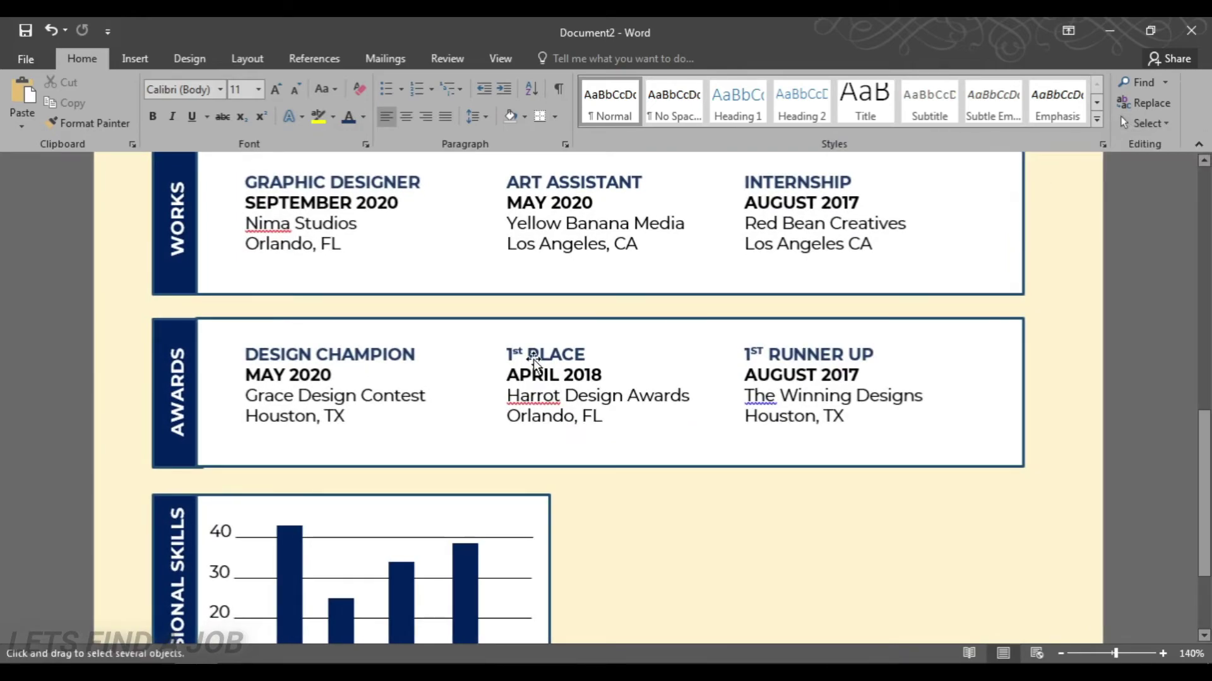
scroll(226, 357, down, 5)
click(184, 347)
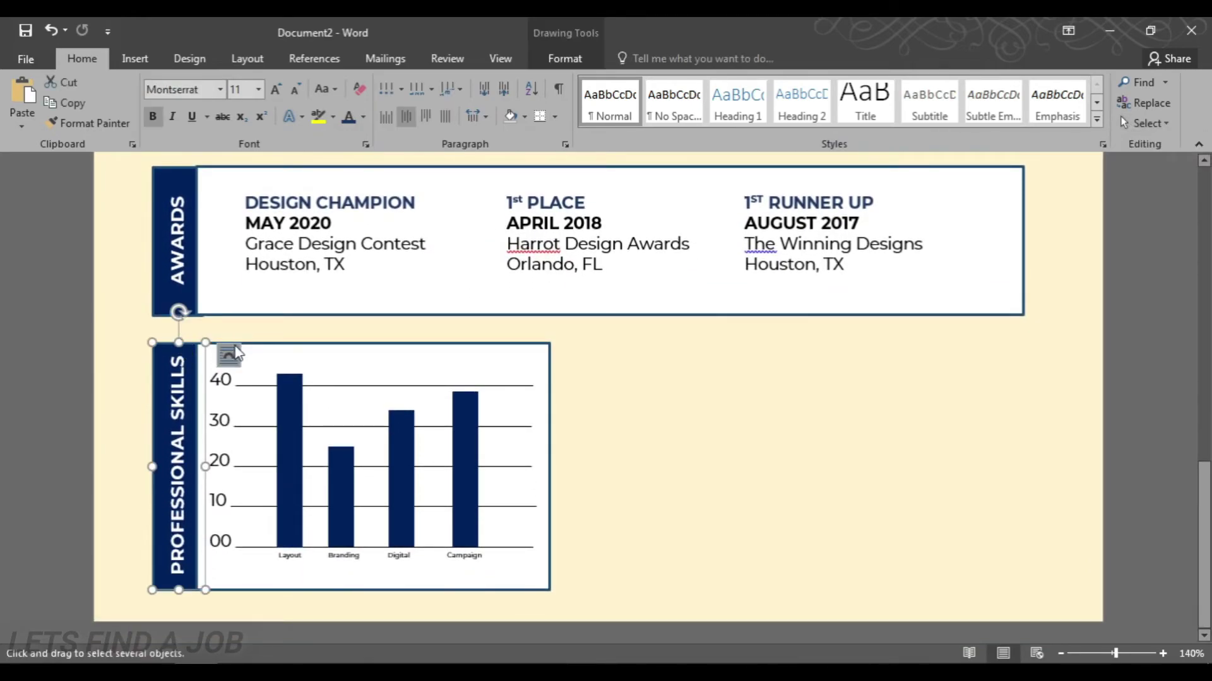
- Copy both skills boxes to the right and retitle the copy PERSONAL SKILLS
ctrl+click(275, 353)
drag(292, 347, 753, 346)
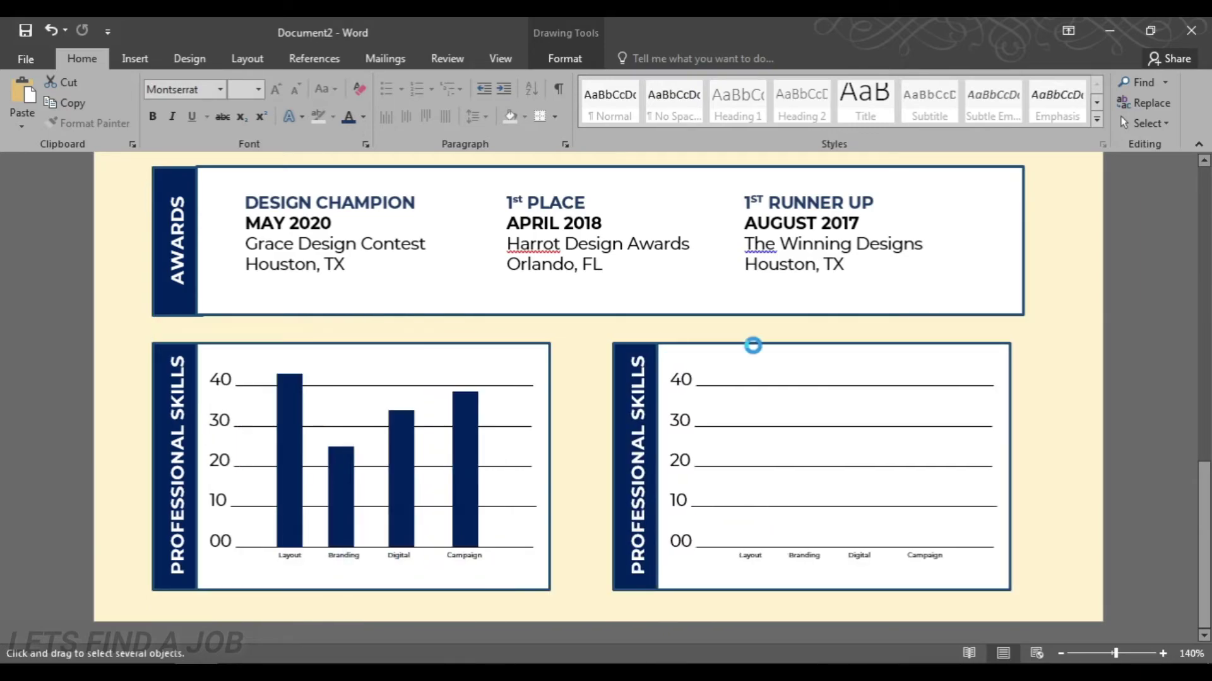
click(660, 432)
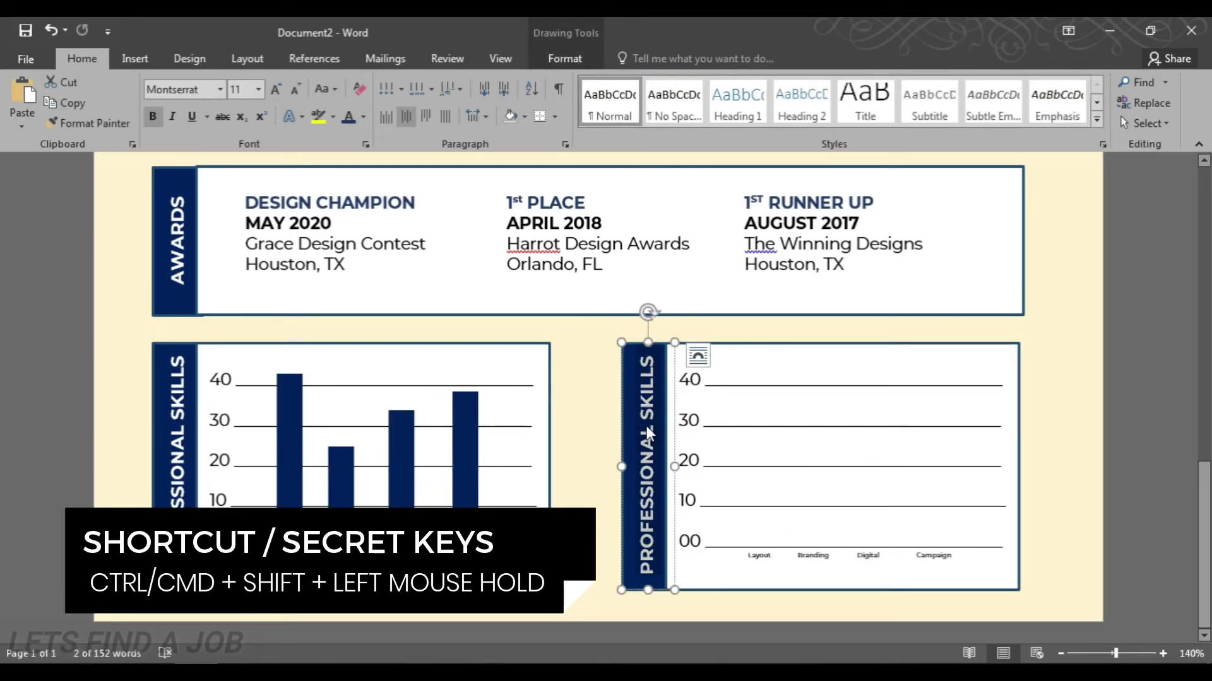
text(PER)
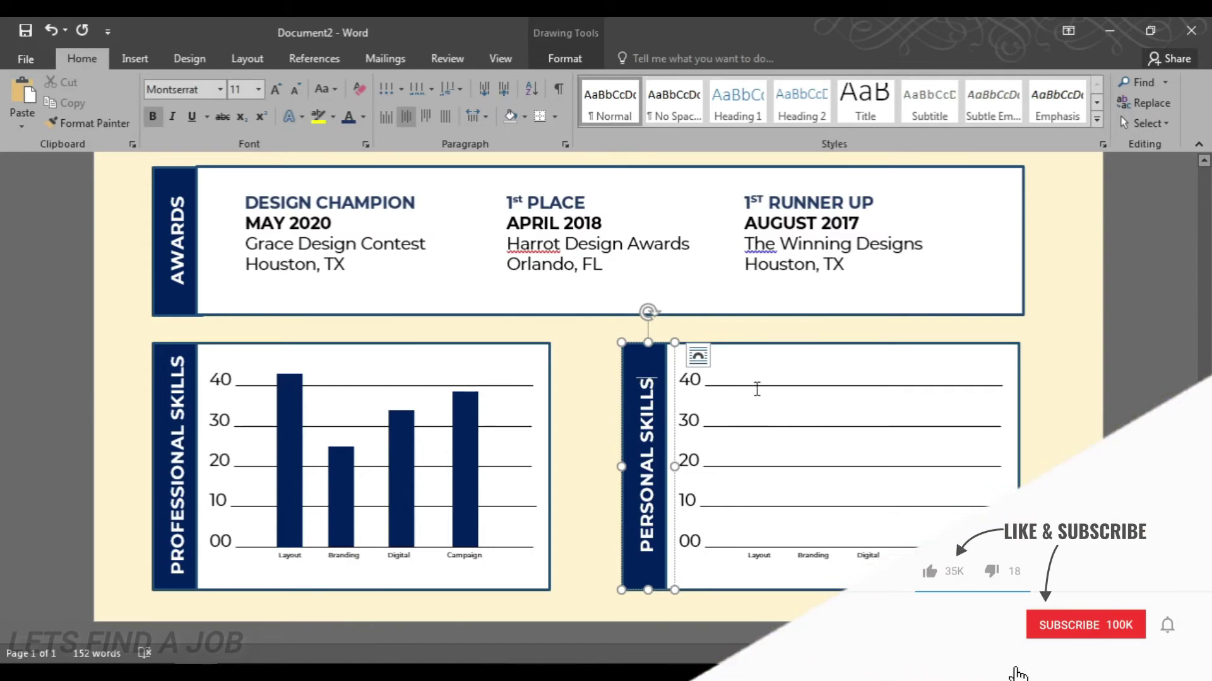
- Delete the copied scale lines and labels from the new chart box
click(756, 389)
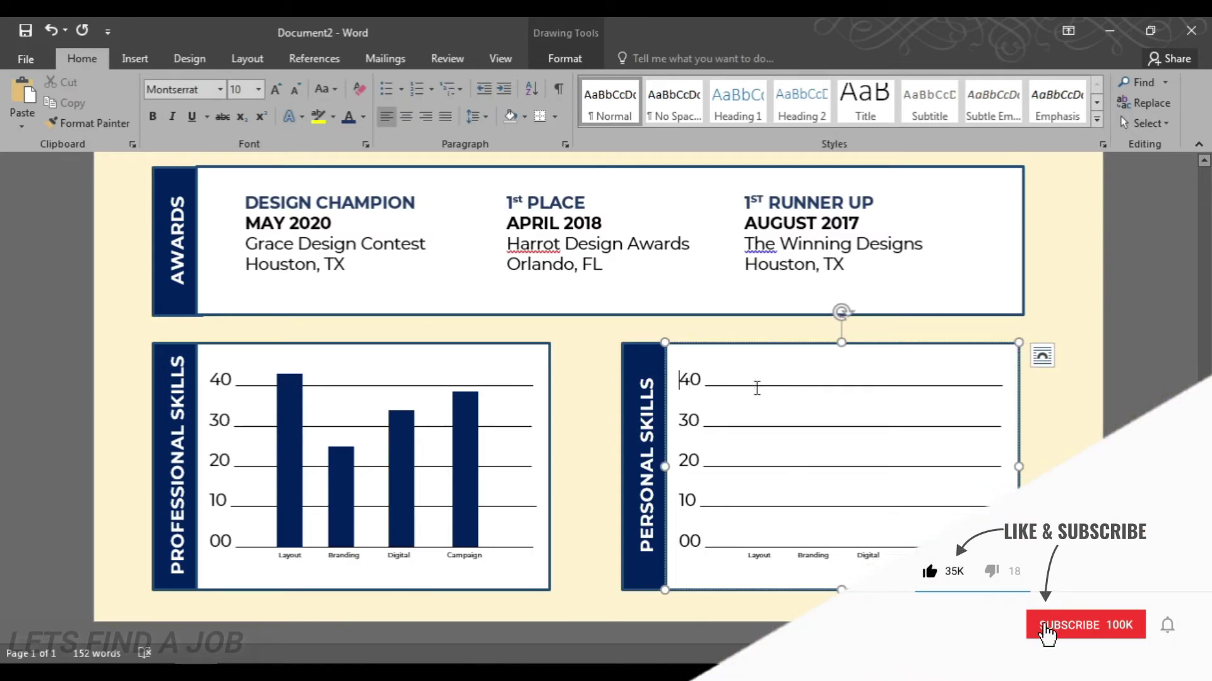
key(shift+Down)
key(shift+Down)
key(shift+Down)
key(shift+Down)
key(shift+Down)
key(shift+Down)
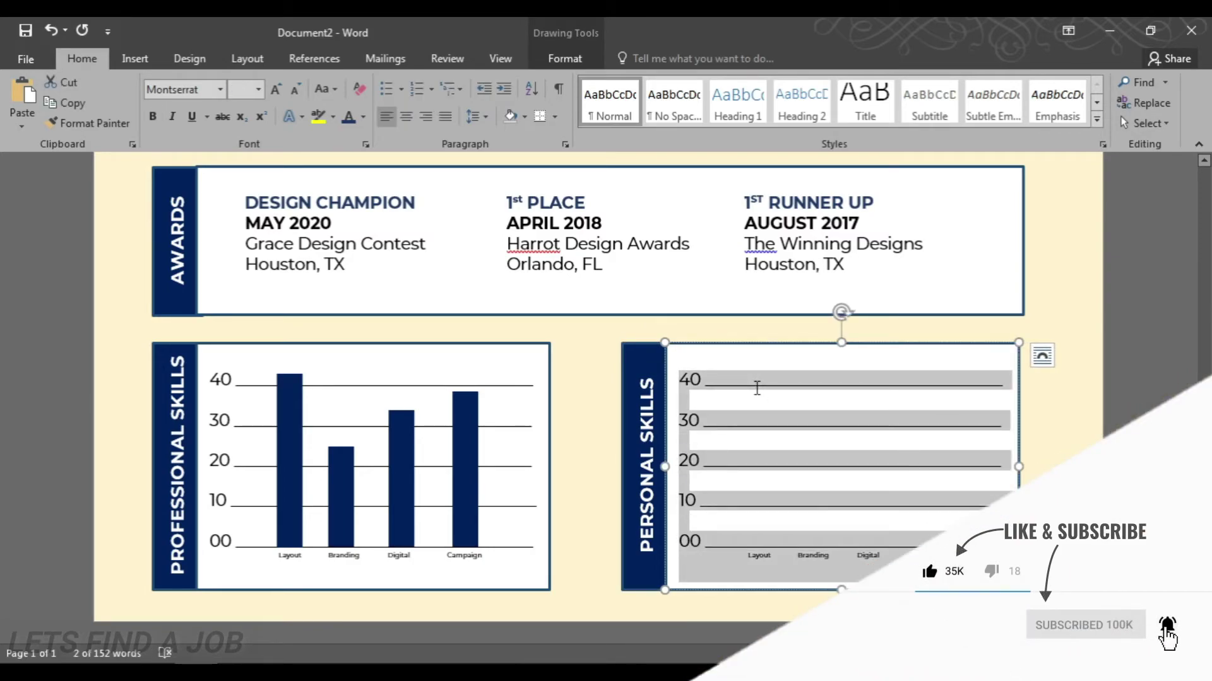
key(Delete)
- List Trustworthy, Responsible, Team Player, Flexibility and Leadership with extra spacing after each line
text(T)
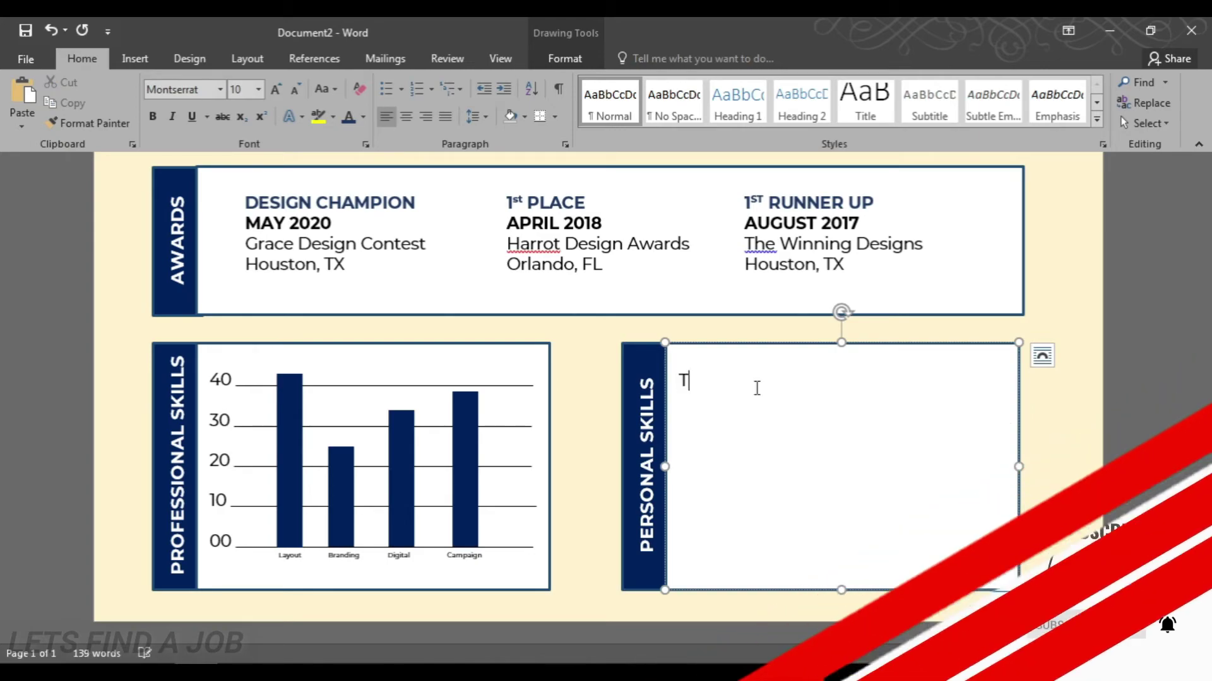
text(rust)
key(BackSpace)
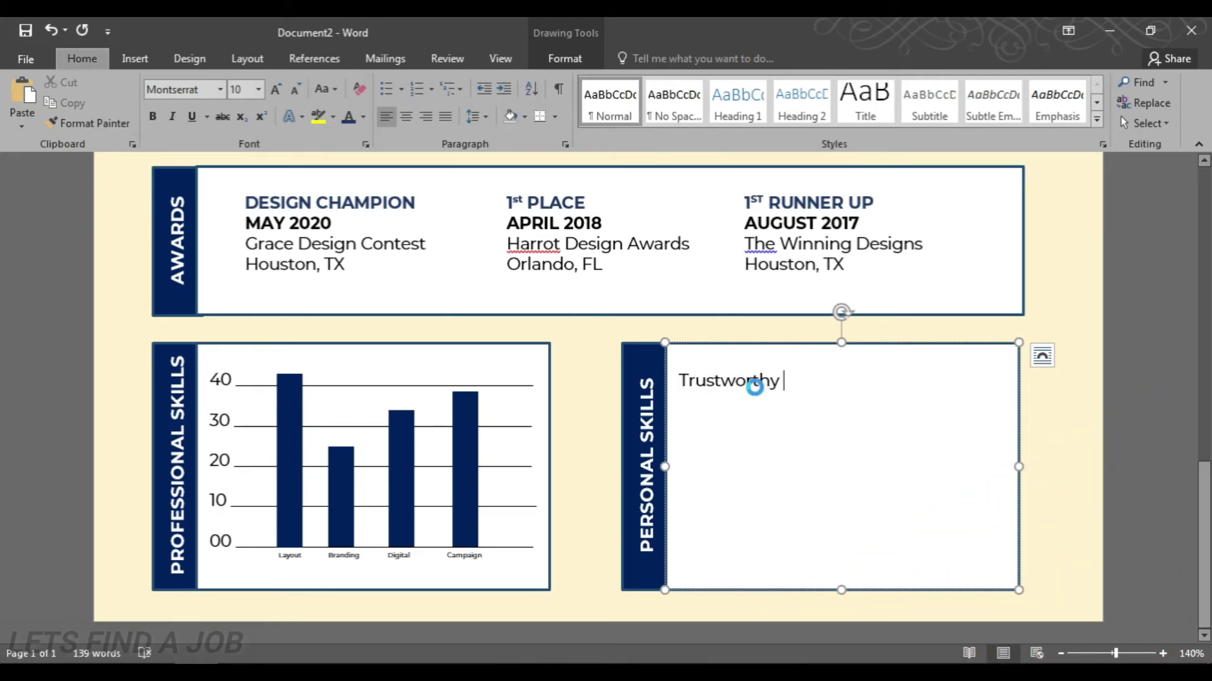
right_click(763, 384)
click(544, 419)
click(557, 371)
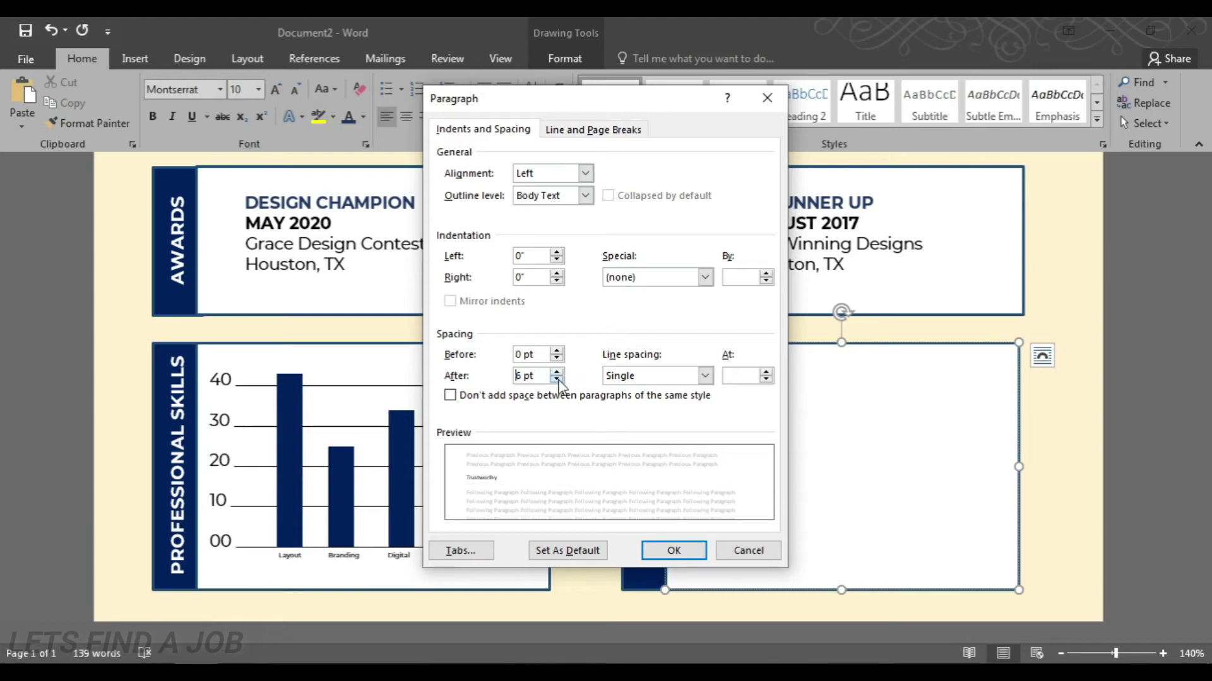
key(Return)
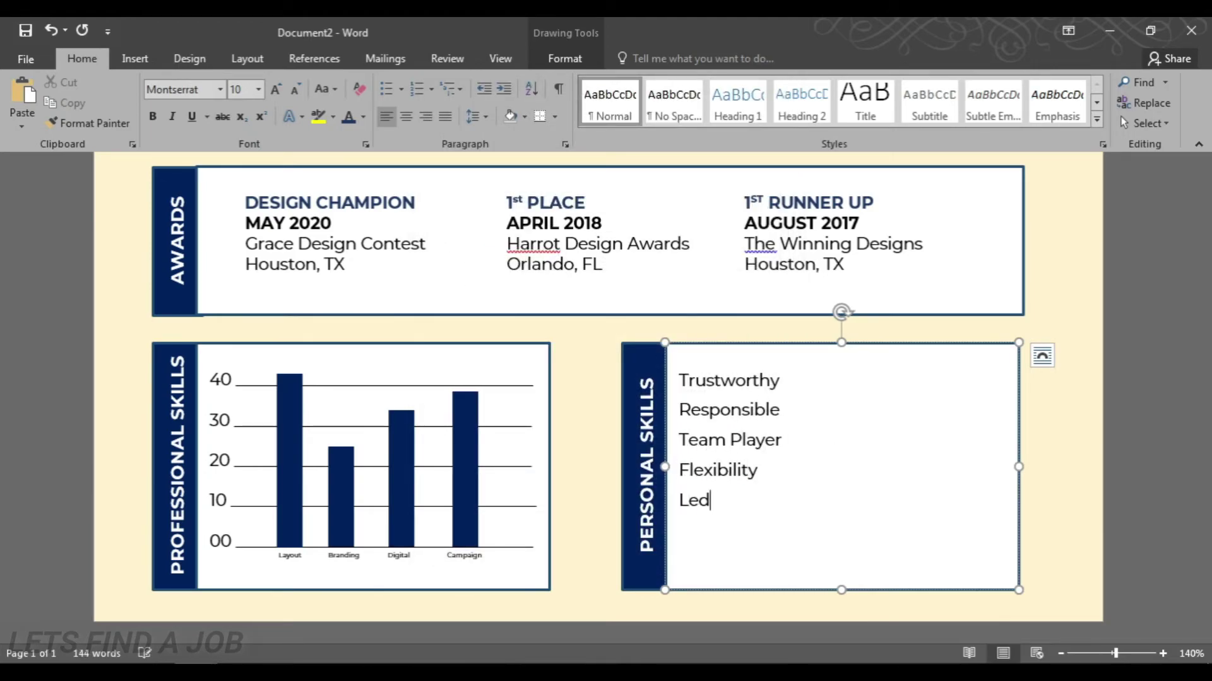
- Add an empty line above Trustworthy in the Personal Skills box
key(Return)
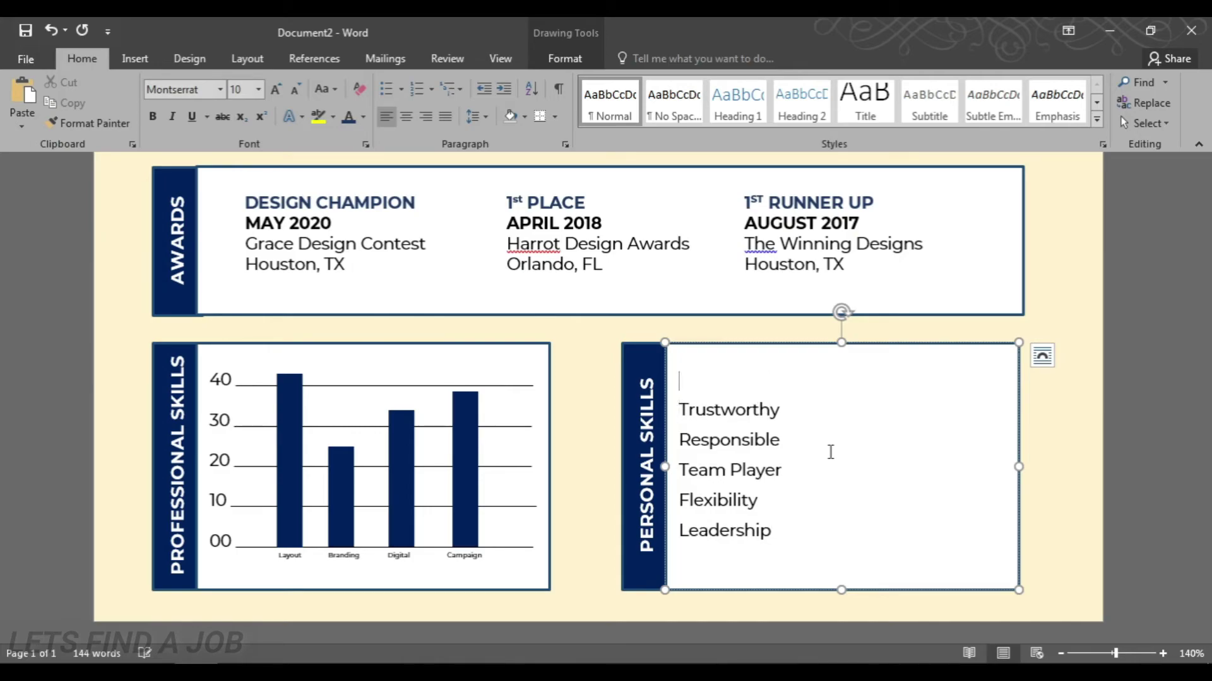
key(BackSpace)
key(Return)
scroll(865, 457, up, 9)
scroll(865, 456, up, 5)
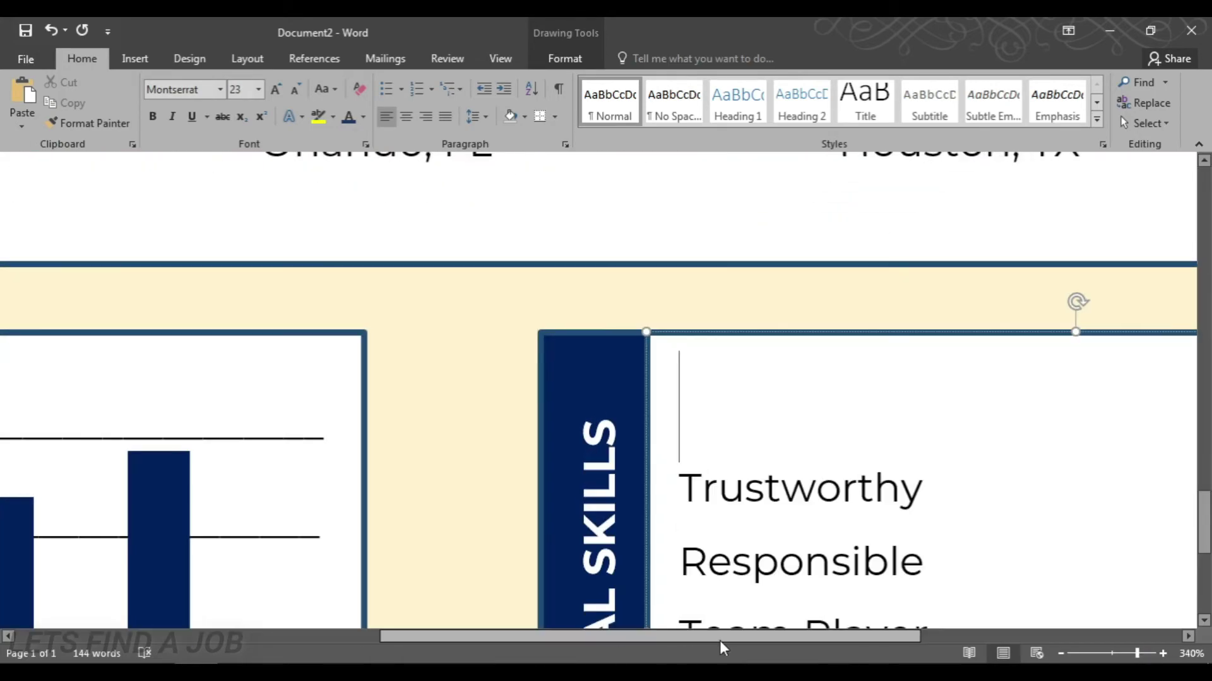
click(134, 58)
click(243, 104)
- Draw a small oval beside Trustworthy and fill it dark navy
click(236, 163)
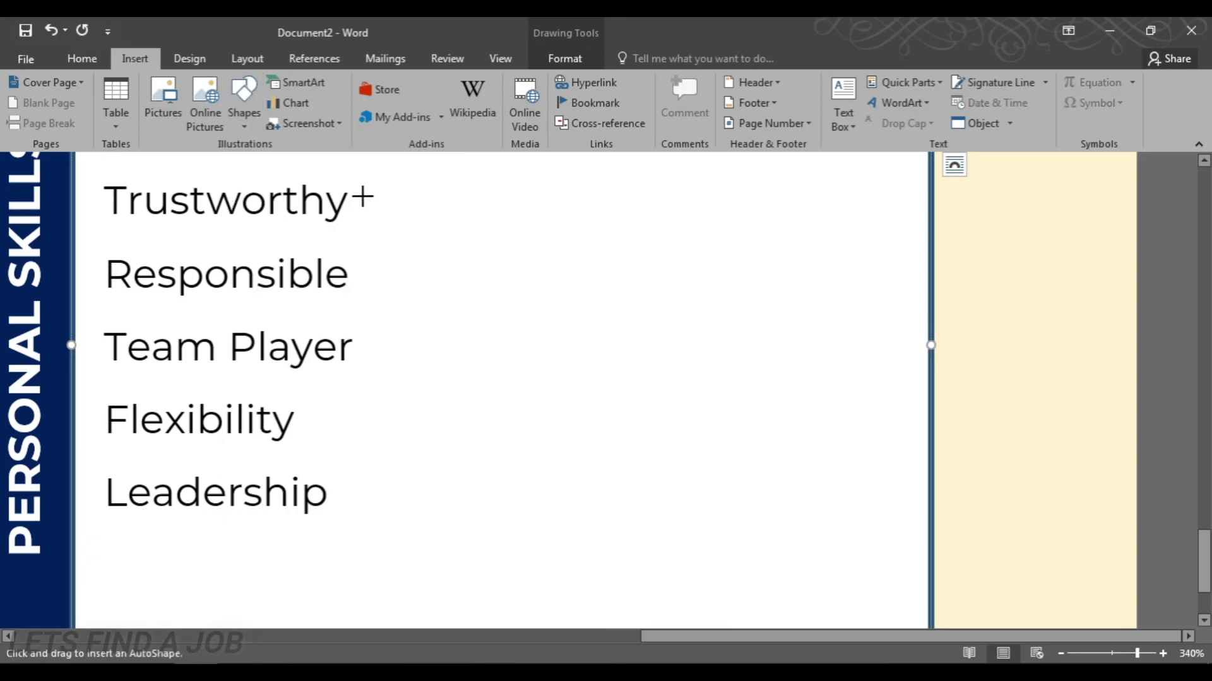
mouse_move(358, 191)
mouse_down()
mouse_move(397, 230)
mouse_move(505, 195)
mouse_move(634, 188)
mouse_up()
click(418, 82)
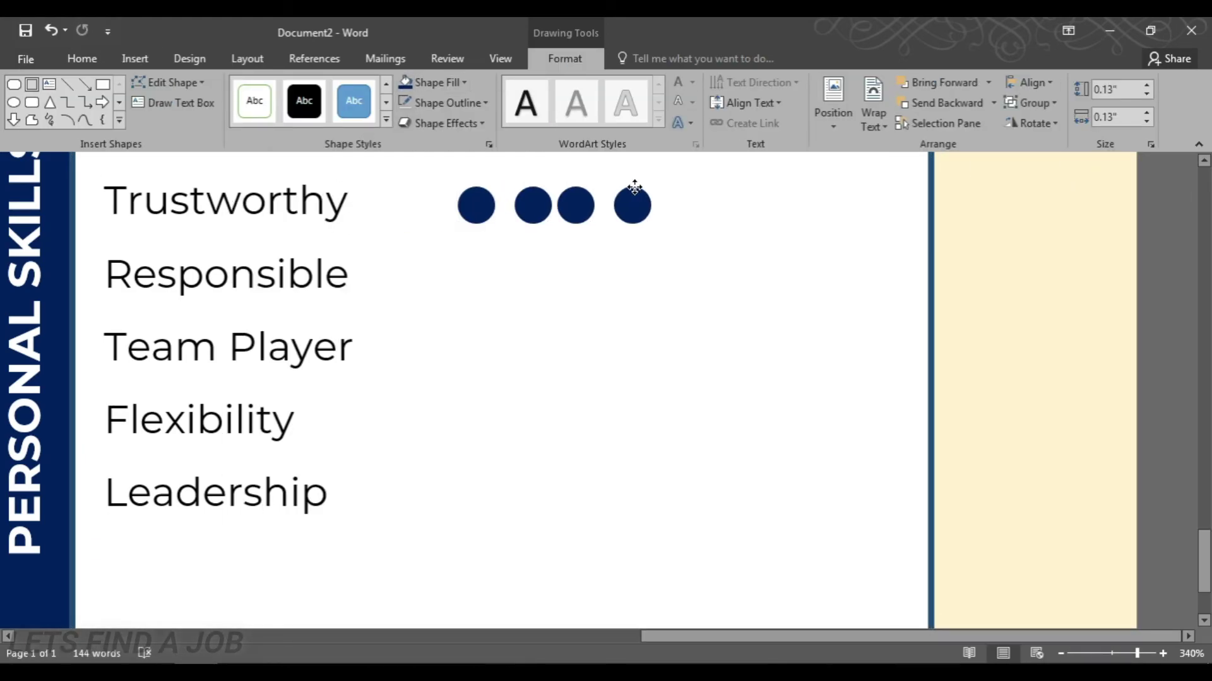
- Select the row of five dots and copy it down beside the lower skills
click(661, 190)
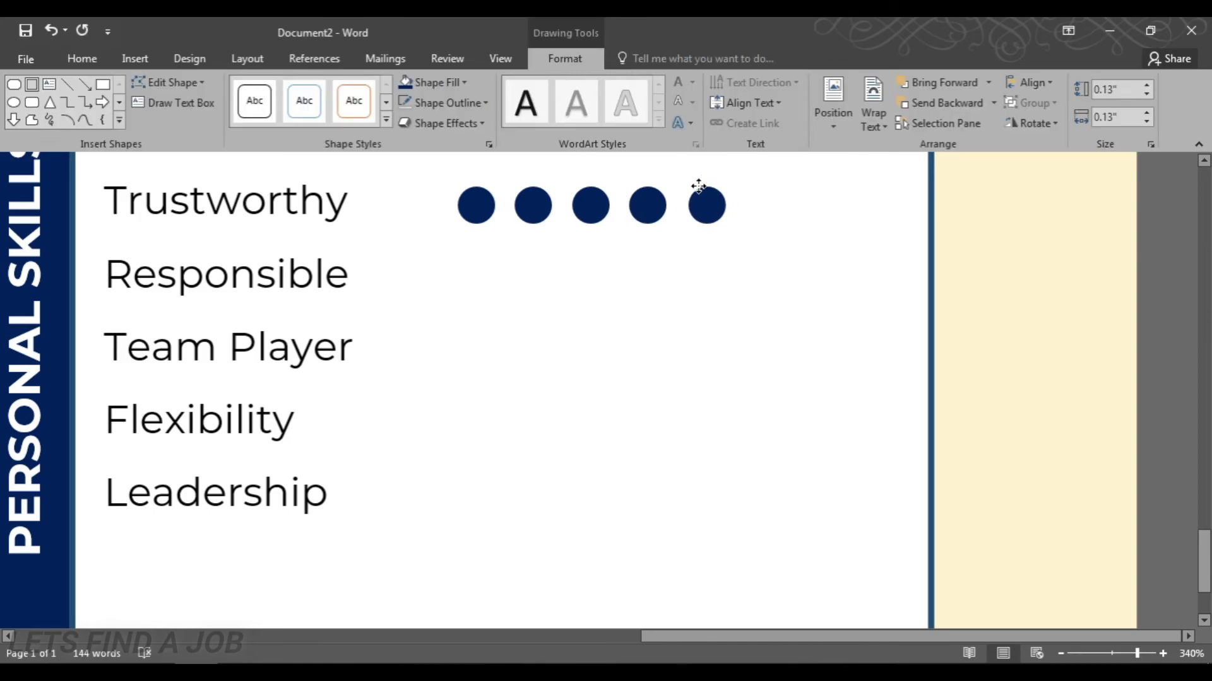
click(698, 185)
scroll(698, 252, down, 3)
scroll(727, 292, down, 2)
shift+click(728, 202)
shift+click(680, 201)
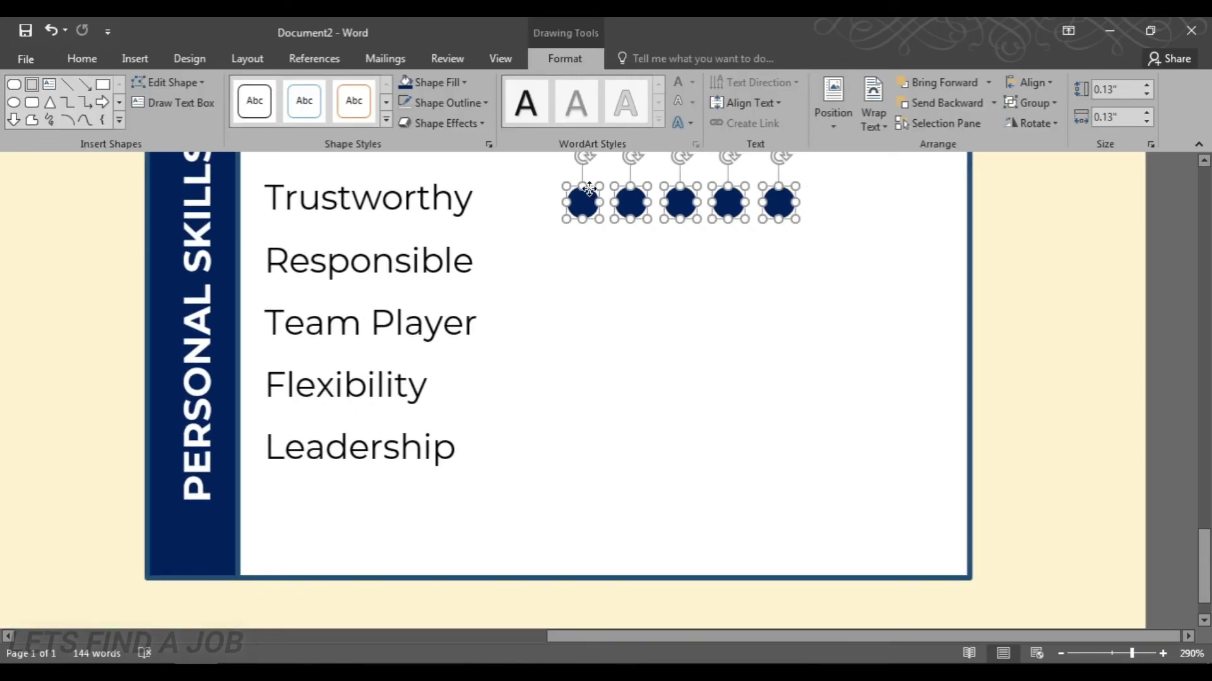
drag(589, 188, 593, 427)
- Place copied dot rows beside Responsible, Team Player and Leadership
click(582, 320)
shift+click(630, 321)
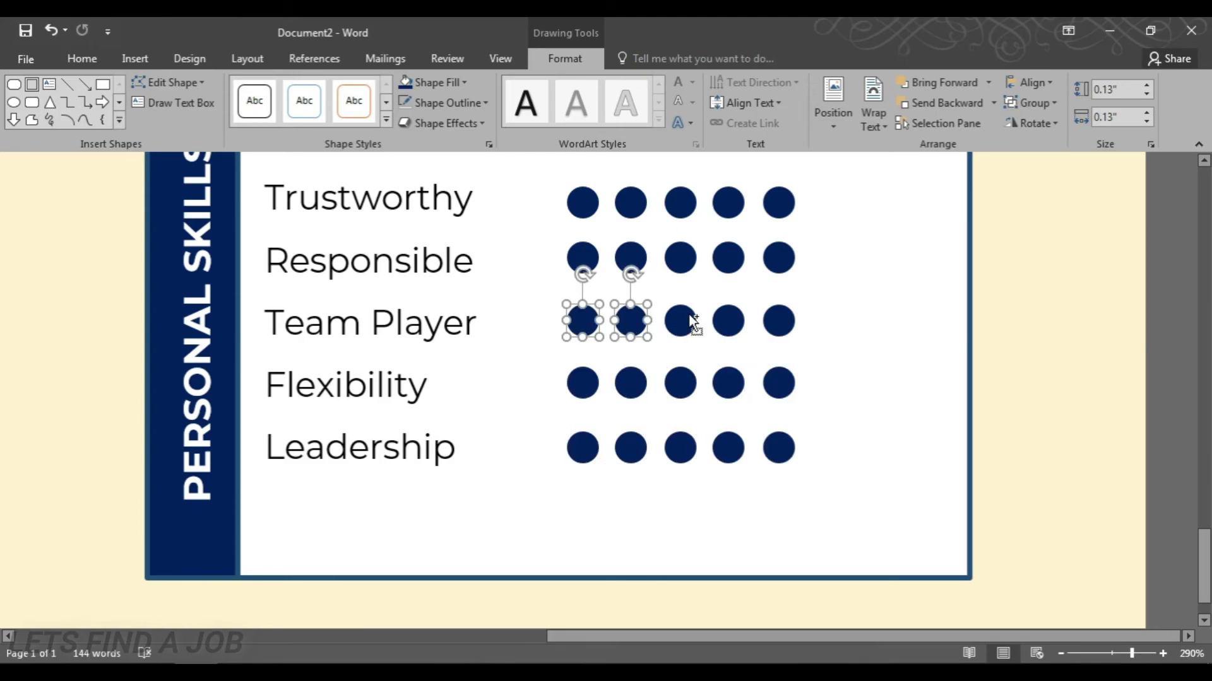
shift+click(779, 321)
click(779, 258)
shift+click(728, 258)
shift+click(680, 258)
shift+click(582, 258)
scroll(719, 359, down, 1)
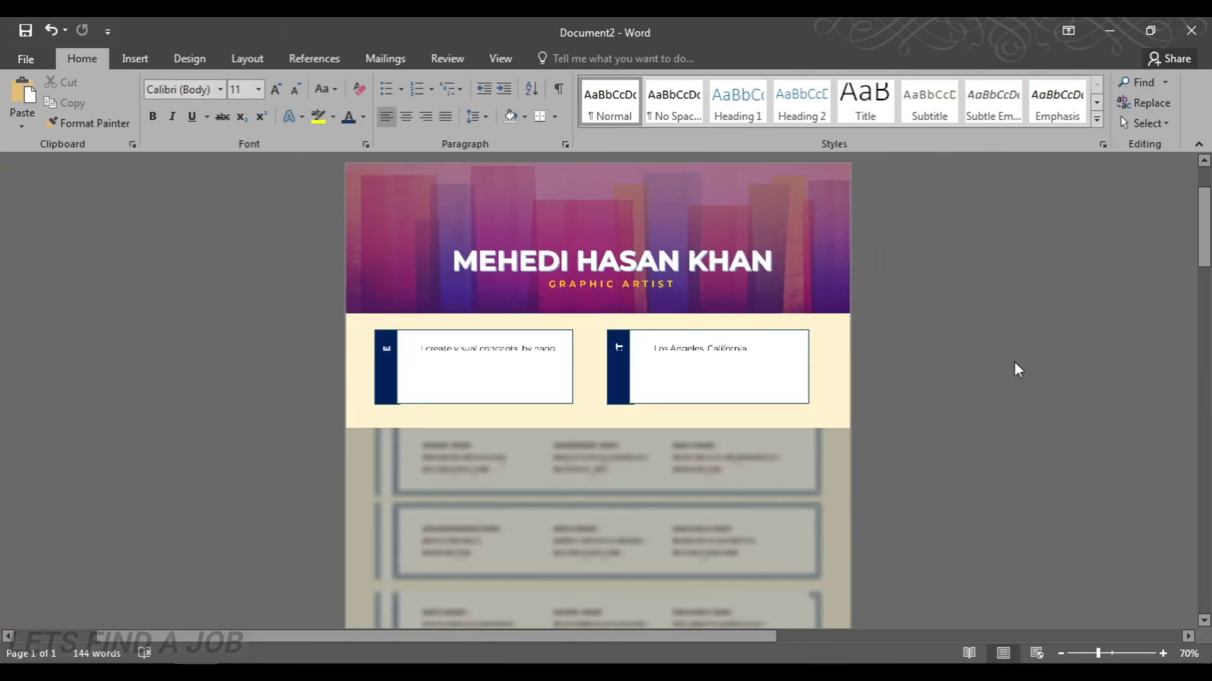
scroll(820, 357, up, 2)
scroll(819, 357, up, 1)
scroll(819, 356, up, 2)
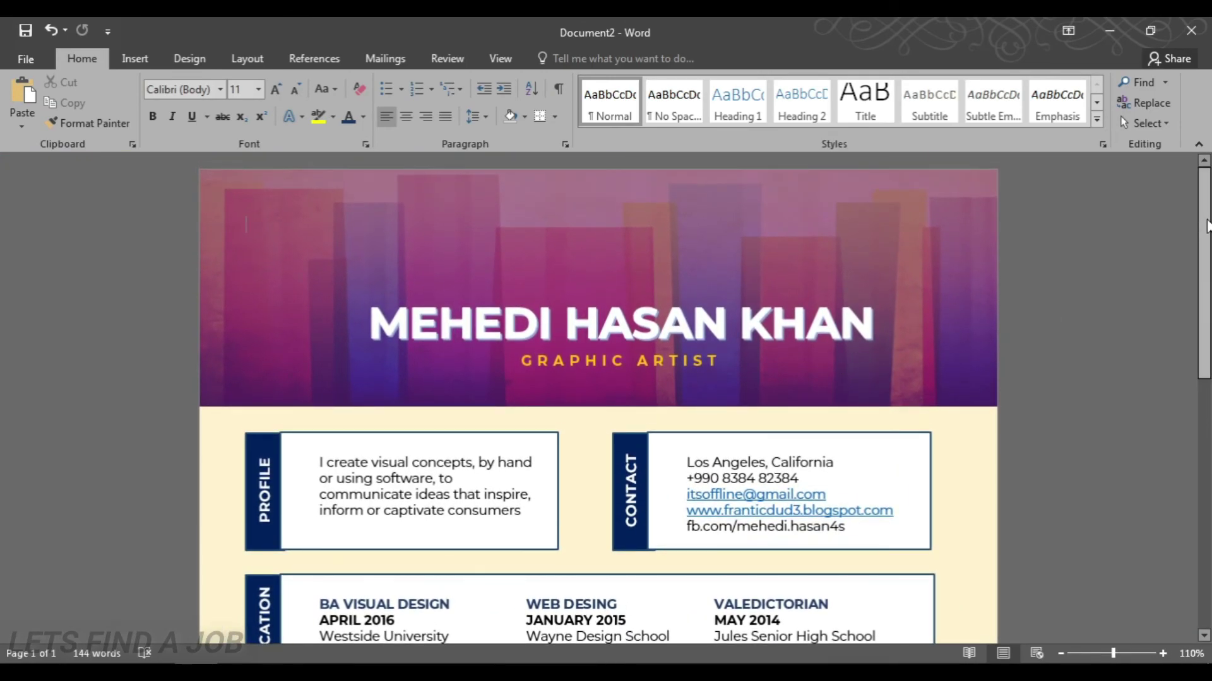
drag(1206, 225, 1205, 273)
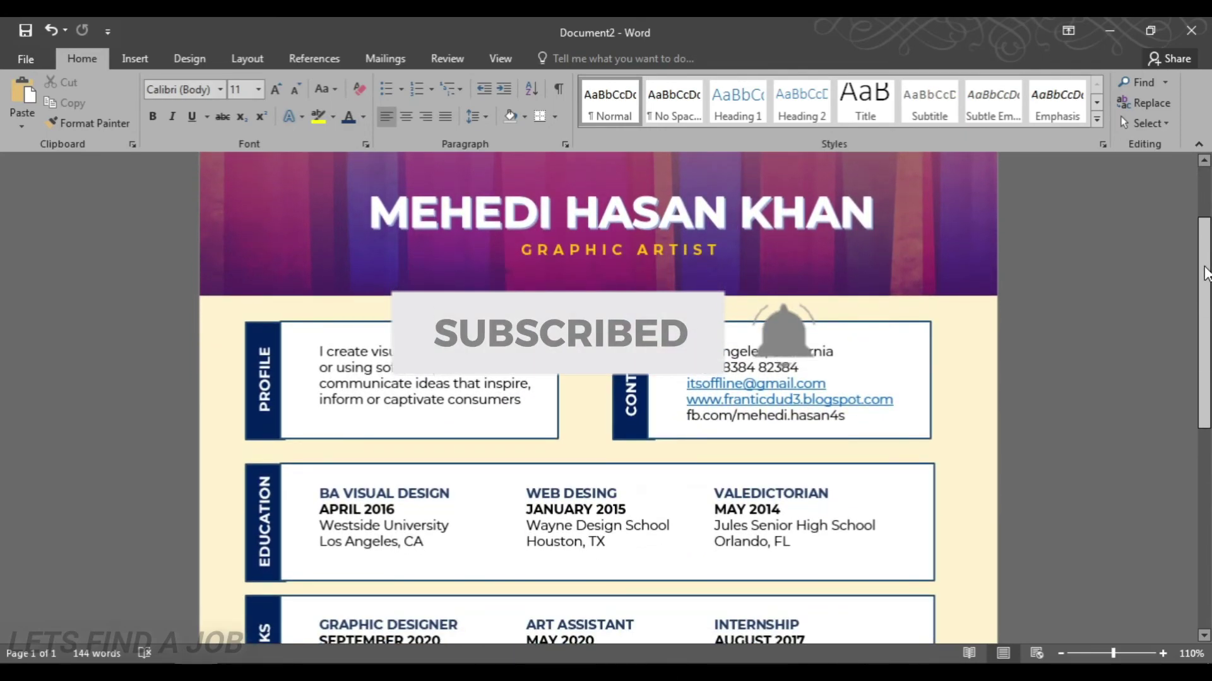
drag(1207, 273, 1206, 483)
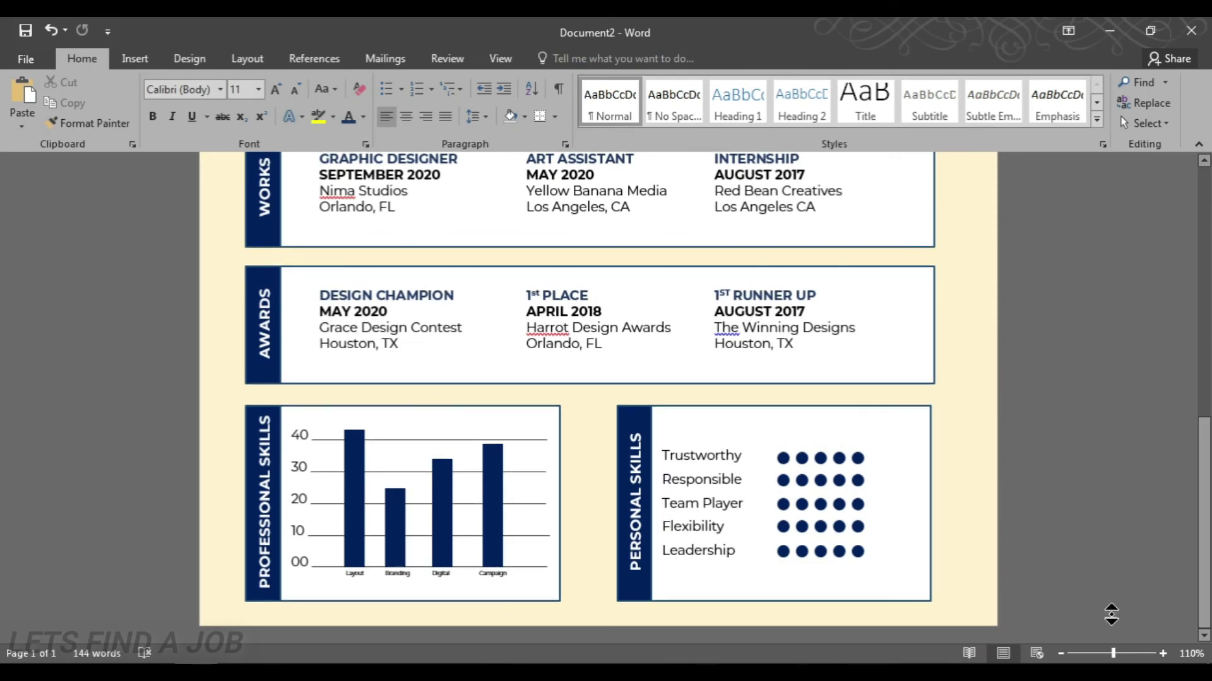